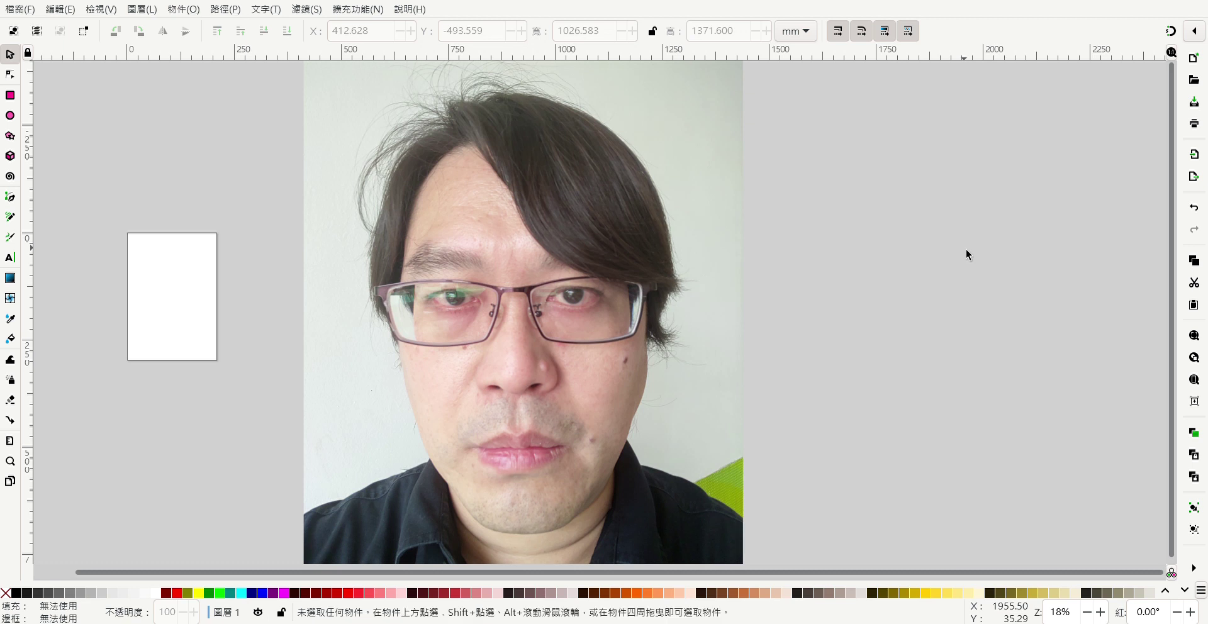
Select the reference photo image67 and lock it in place on layer 圖層 1.
{"action": "left_click", "coordinate": [648, 228]}
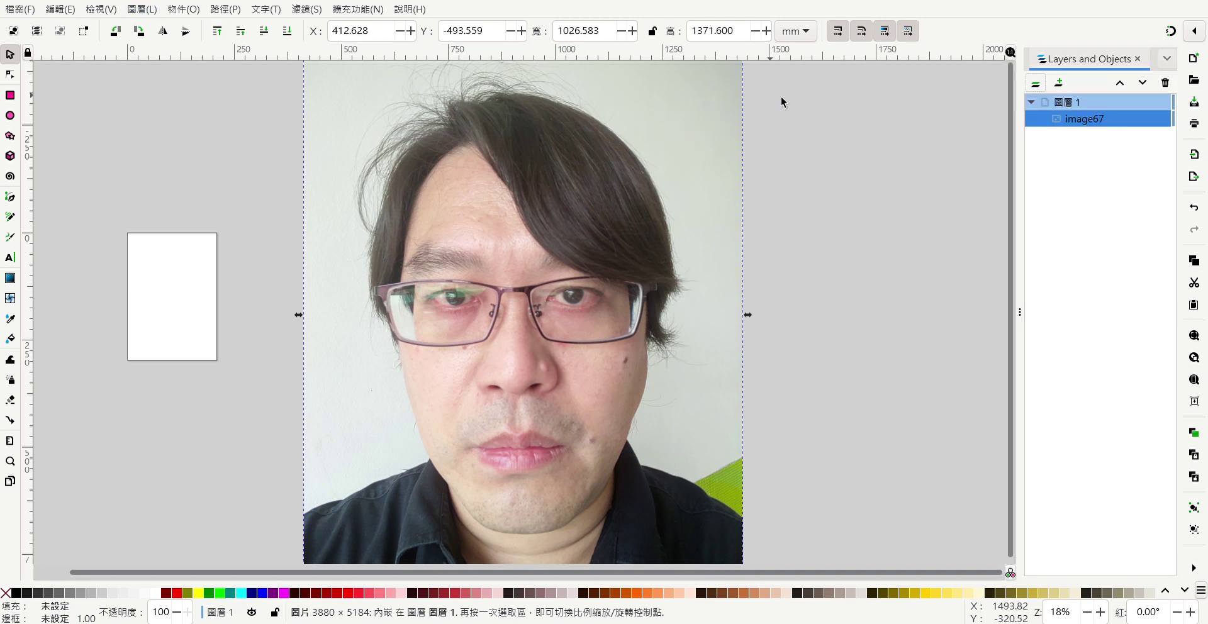
{"action": "mouse_move", "coordinate": [1085, 119]}
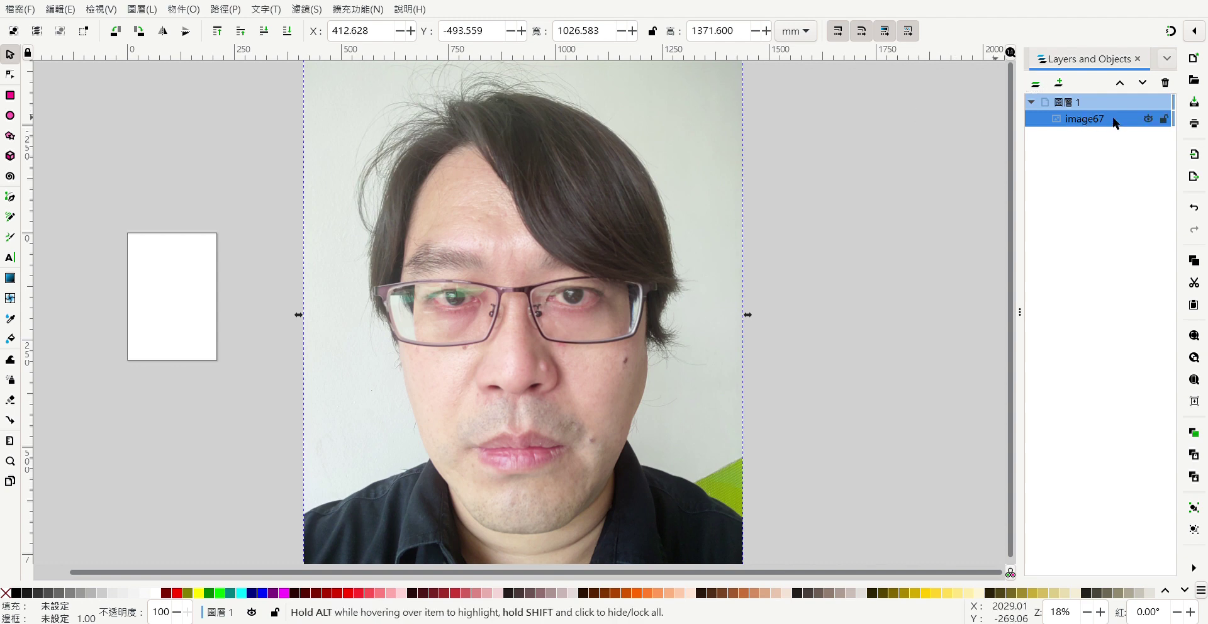
{"action": "left_click", "coordinate": [1148, 118]}
{"action": "left_click", "coordinate": [1148, 118]}
Add a new layer named 臉 above the photo layer.
{"action": "left_click", "coordinate": [1059, 84]}
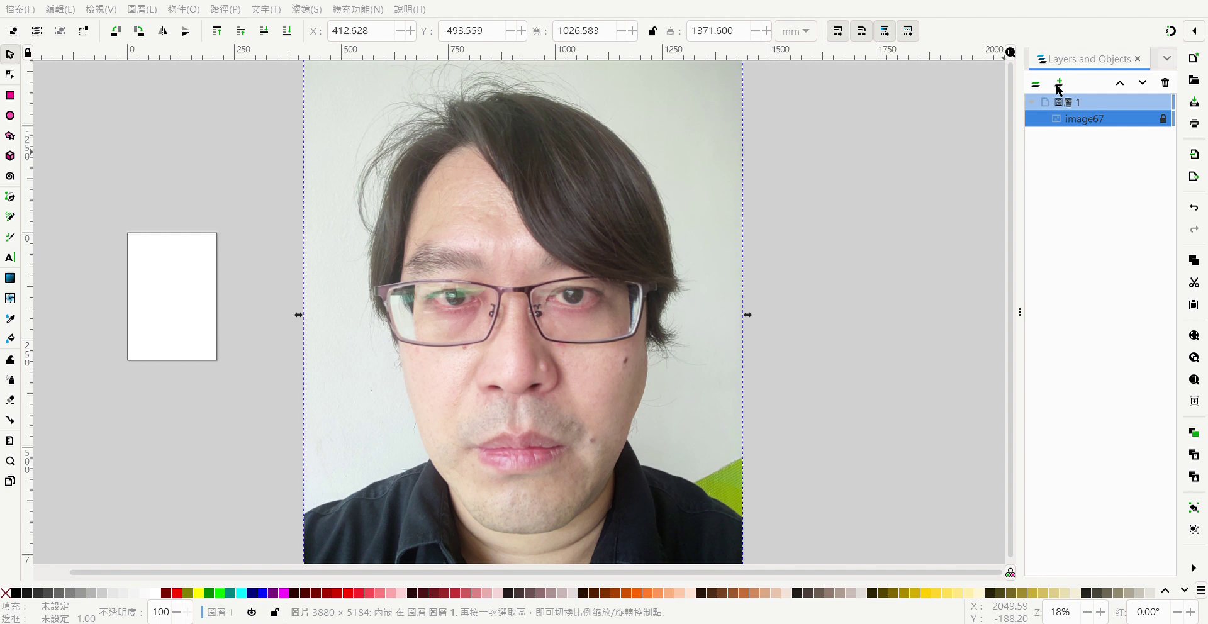
{"action": "key", "text": "Return"}
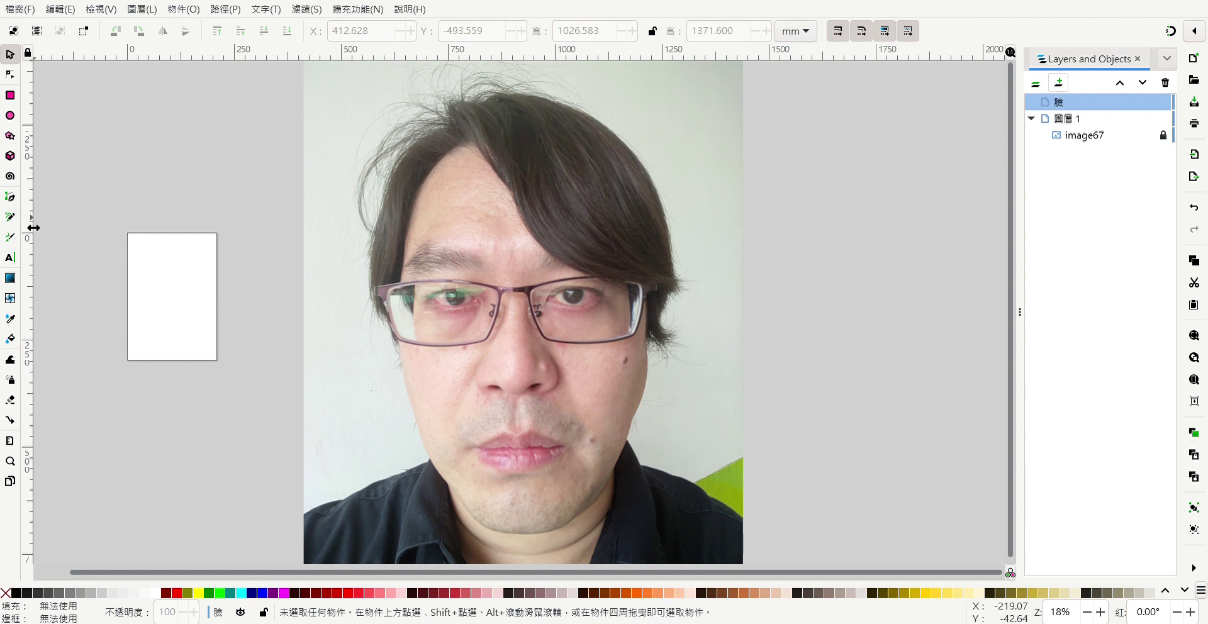
{"action": "left_click", "coordinate": [10, 199]}
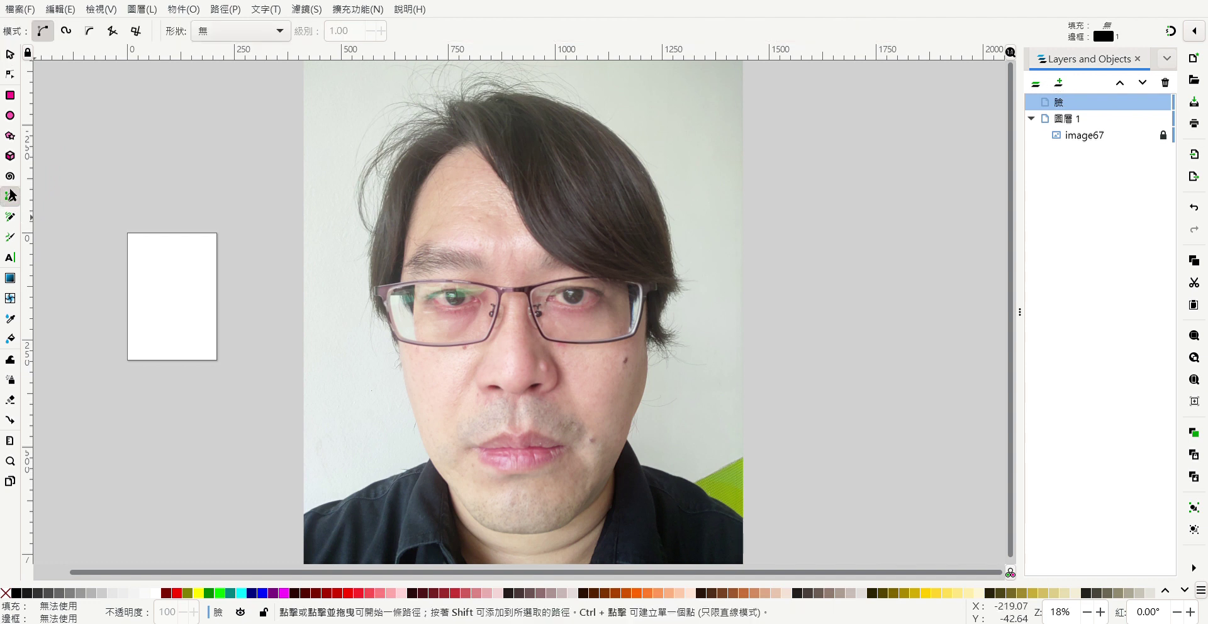
Trace the face with Spiro nodes at hairline, chin, jaw and temple, closing path234.
{"action": "left_click", "coordinate": [63, 35]}
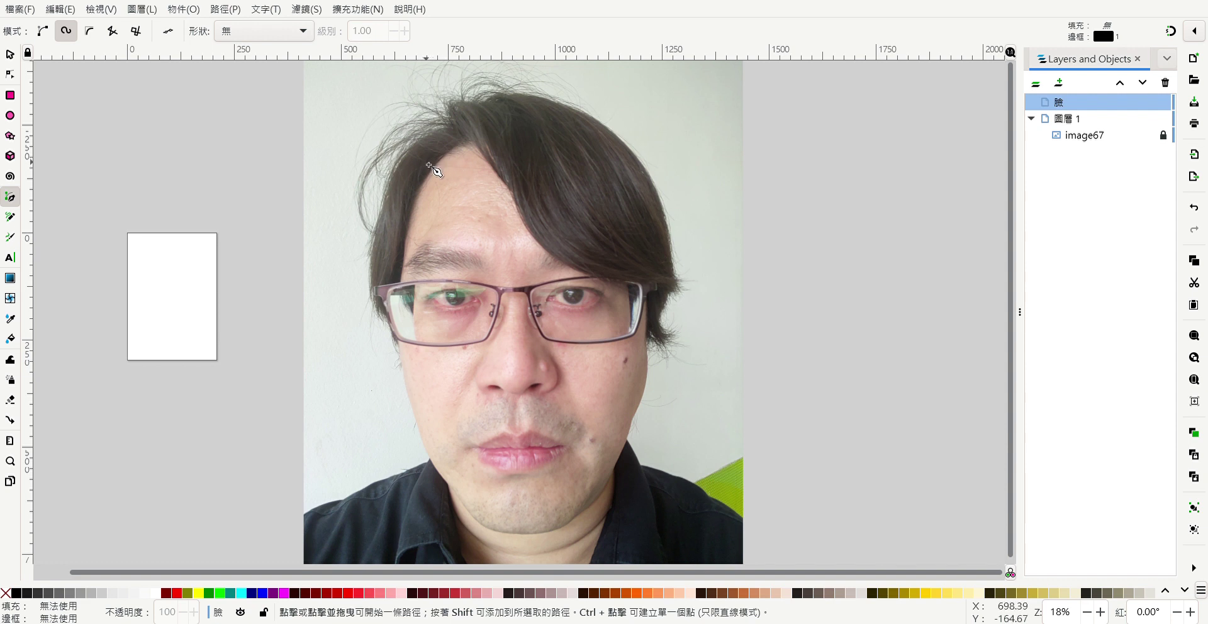
{"action": "left_click", "coordinate": [424, 163]}
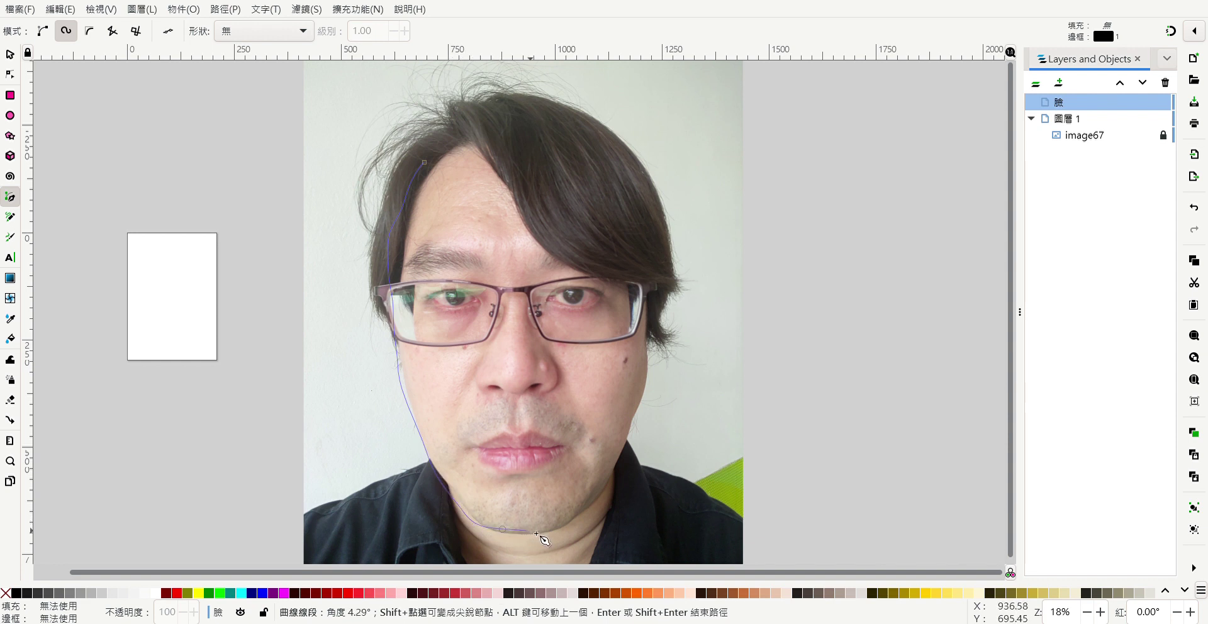
{"action": "left_click", "coordinate": [594, 503]}
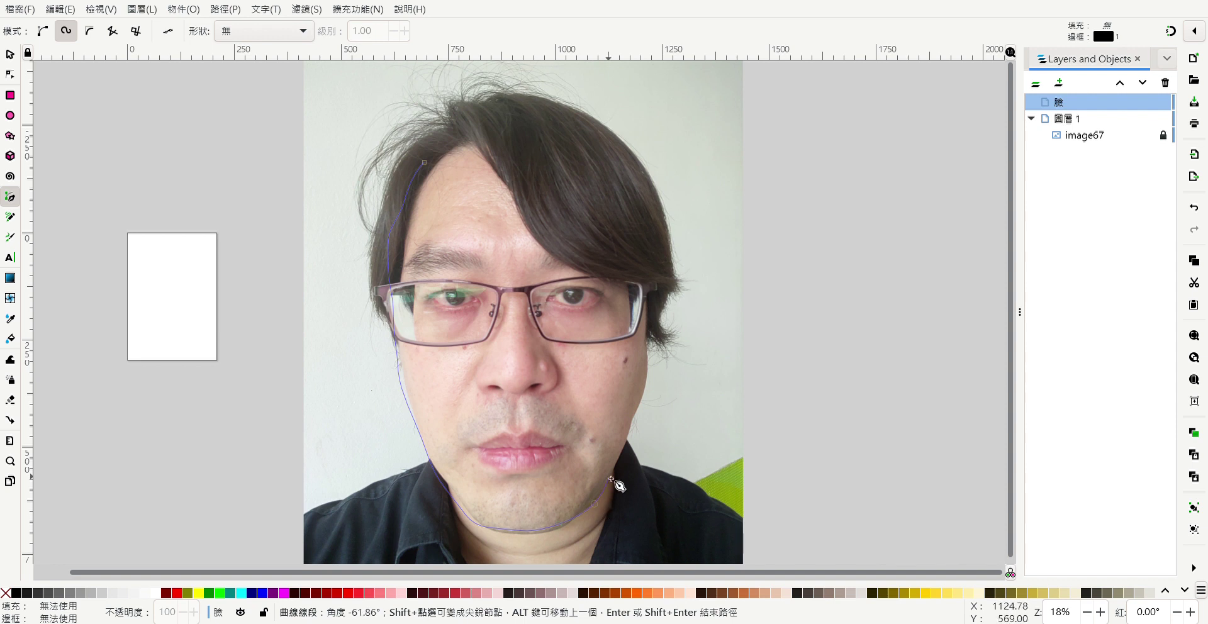
{"action": "left_click", "coordinate": [628, 442]}
{"action": "left_click", "coordinate": [637, 235]}
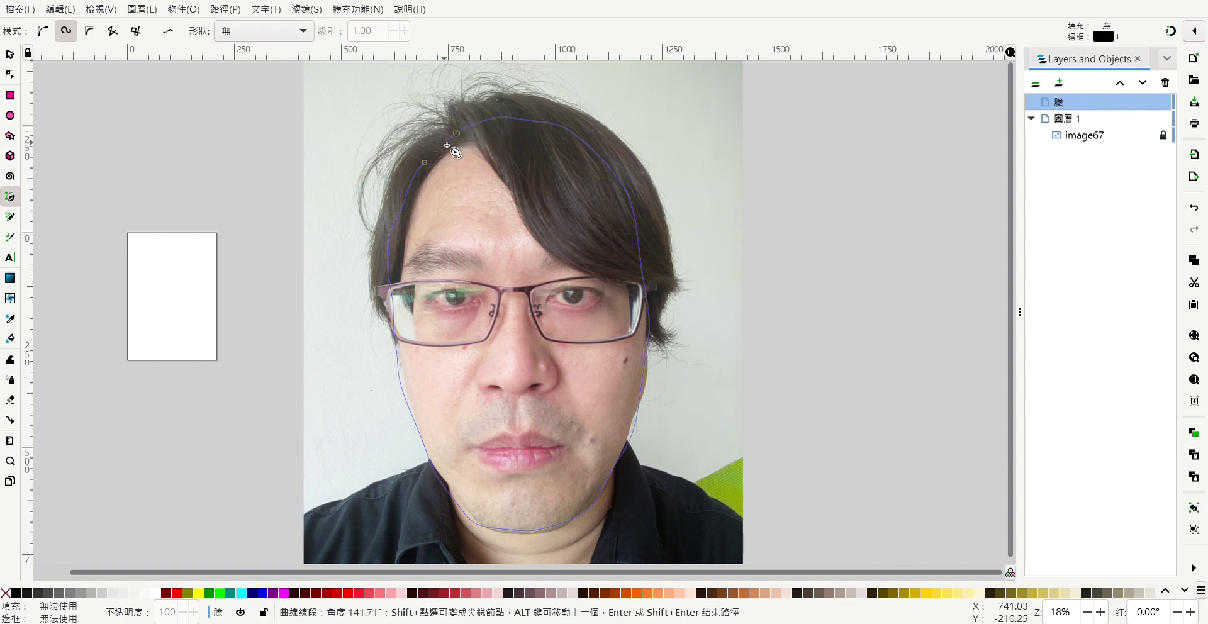
{"action": "left_click", "coordinate": [428, 164]}
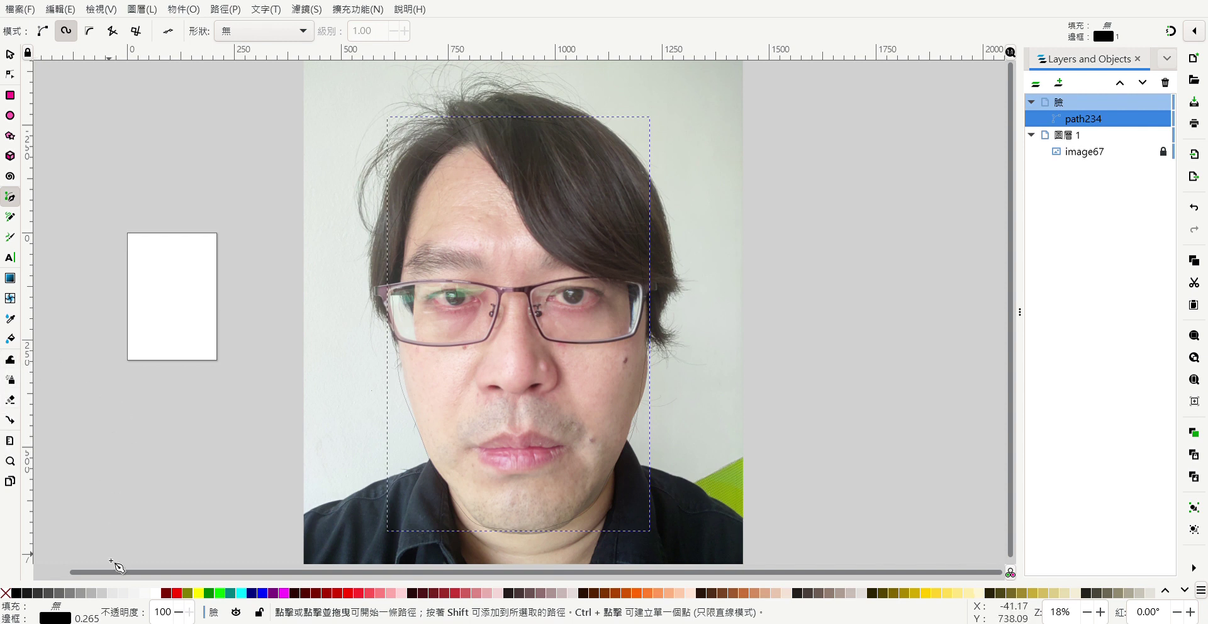
Fill the face pale pink, hide layer 臉, and make a new 頭髮 layer the drawing target.
{"action": "left_click", "coordinate": [401, 594]}
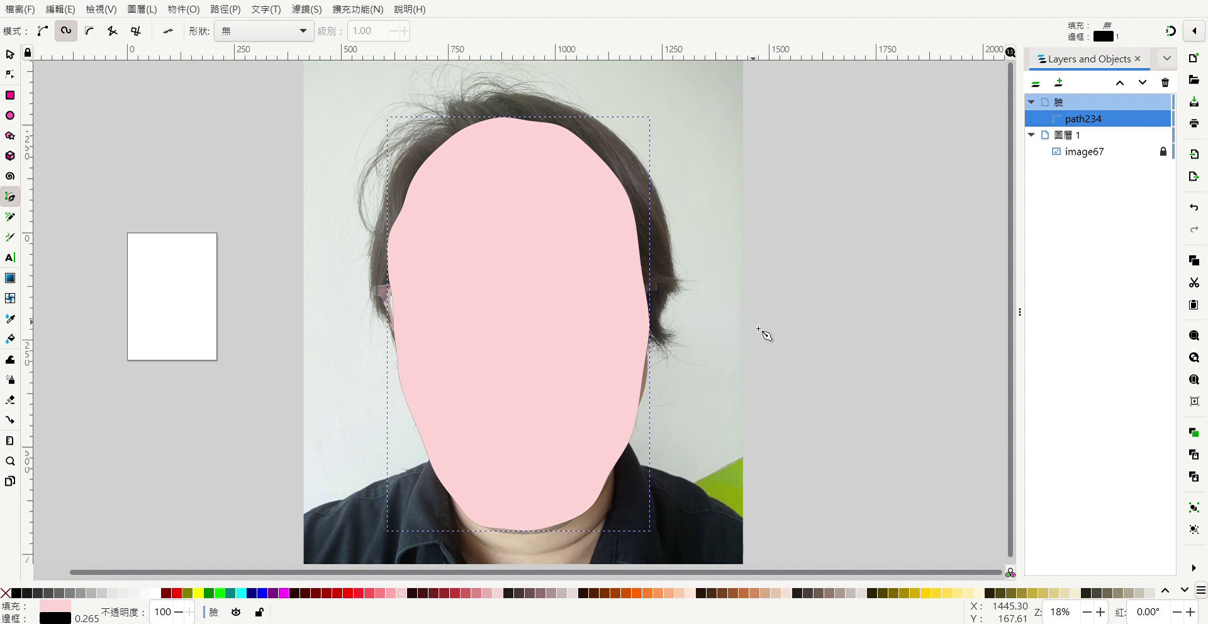
{"action": "mouse_move", "coordinate": [1099, 102]}
{"action": "left_click", "coordinate": [1148, 103]}
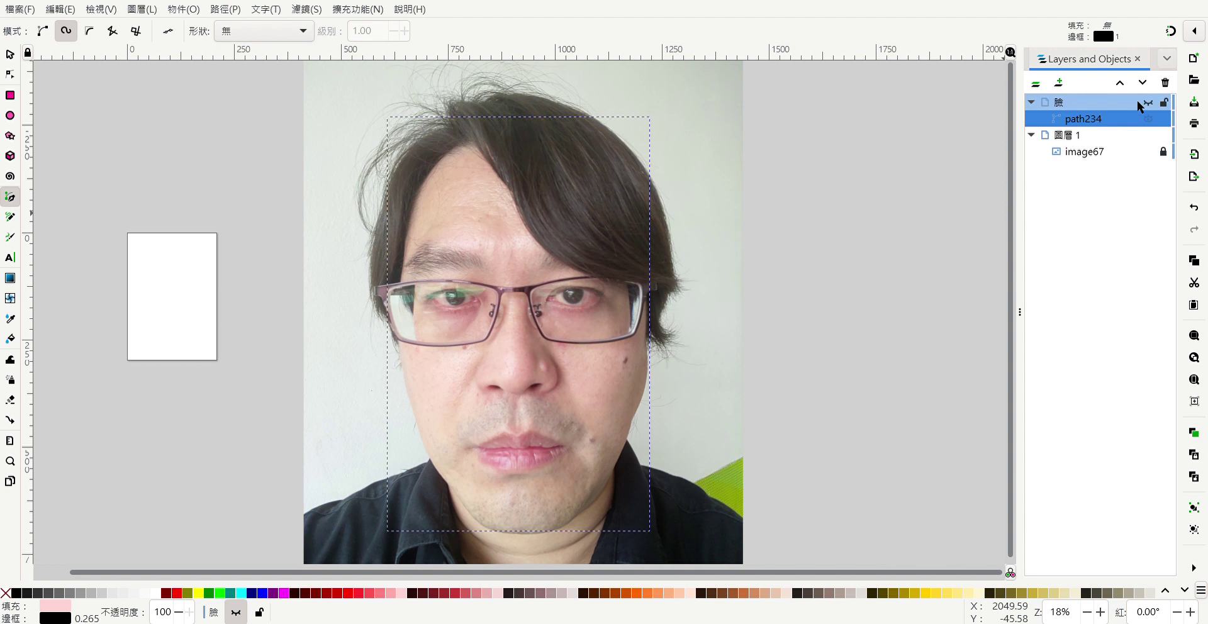
{"action": "left_click", "coordinate": [1059, 83]}
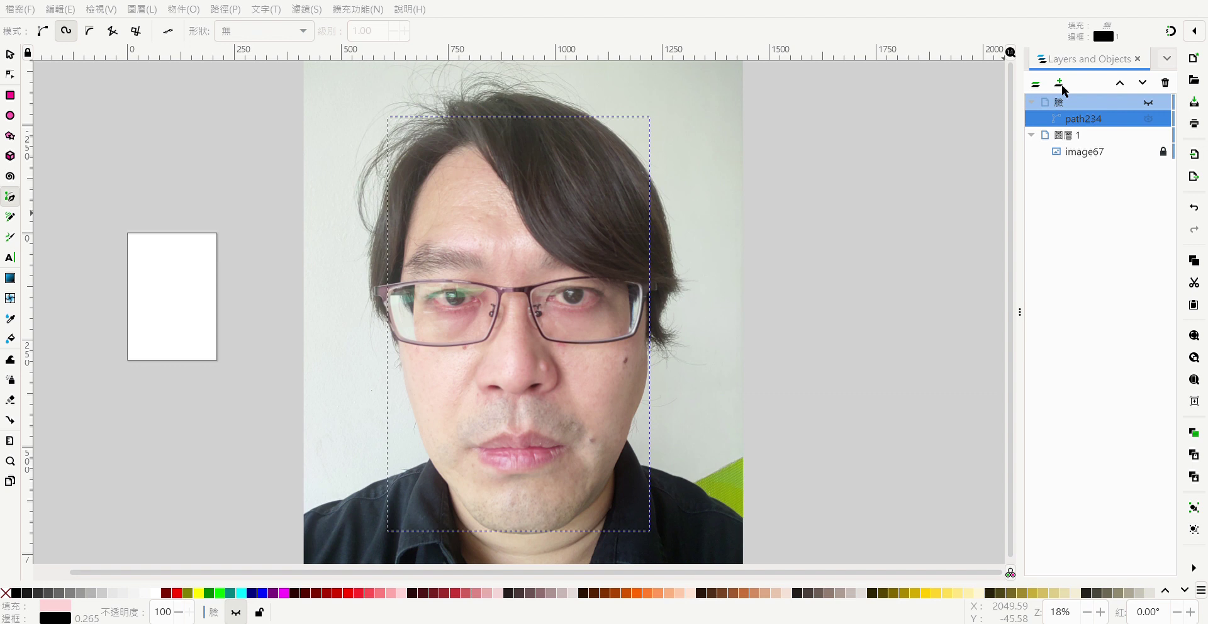
{"action": "key", "text": "Return"}
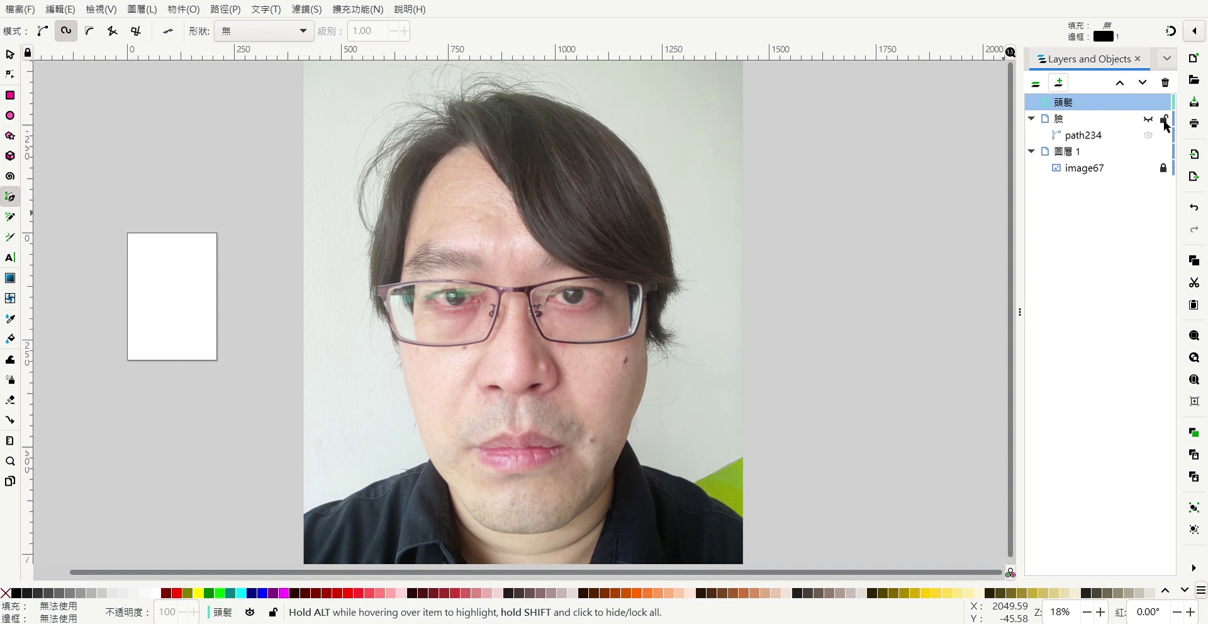
{"action": "left_click", "coordinate": [1122, 102]}
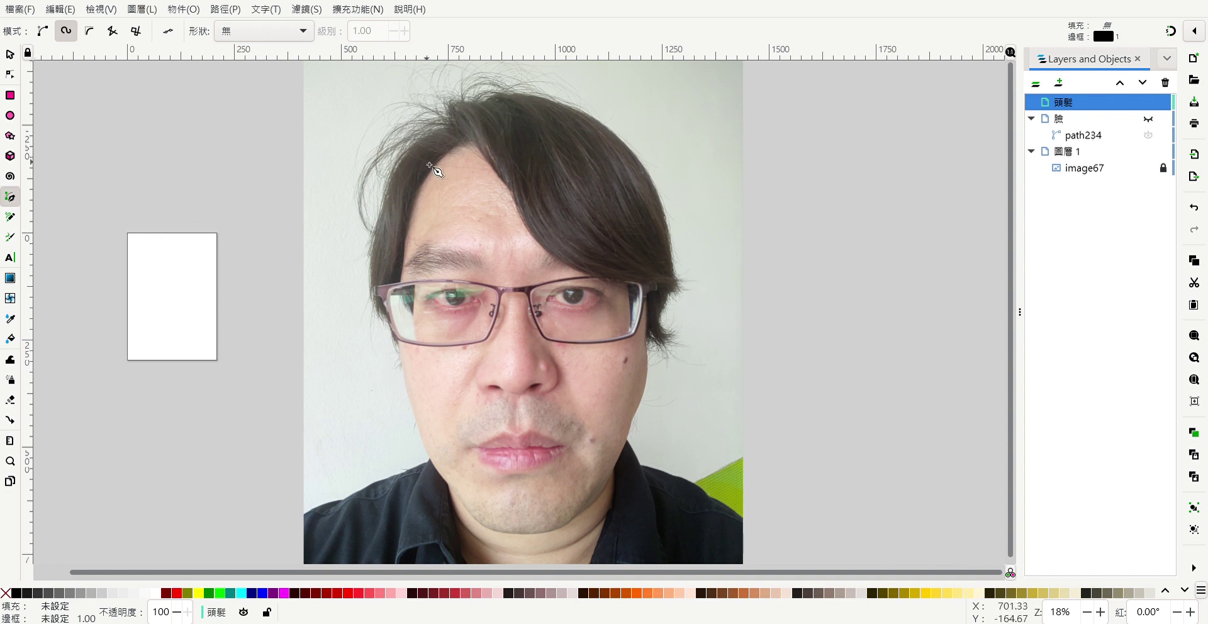
Trace the hair's left side with Spiro curves, adding a straight corner beside the left lens.
{"action": "left_click", "coordinate": [456, 132]}
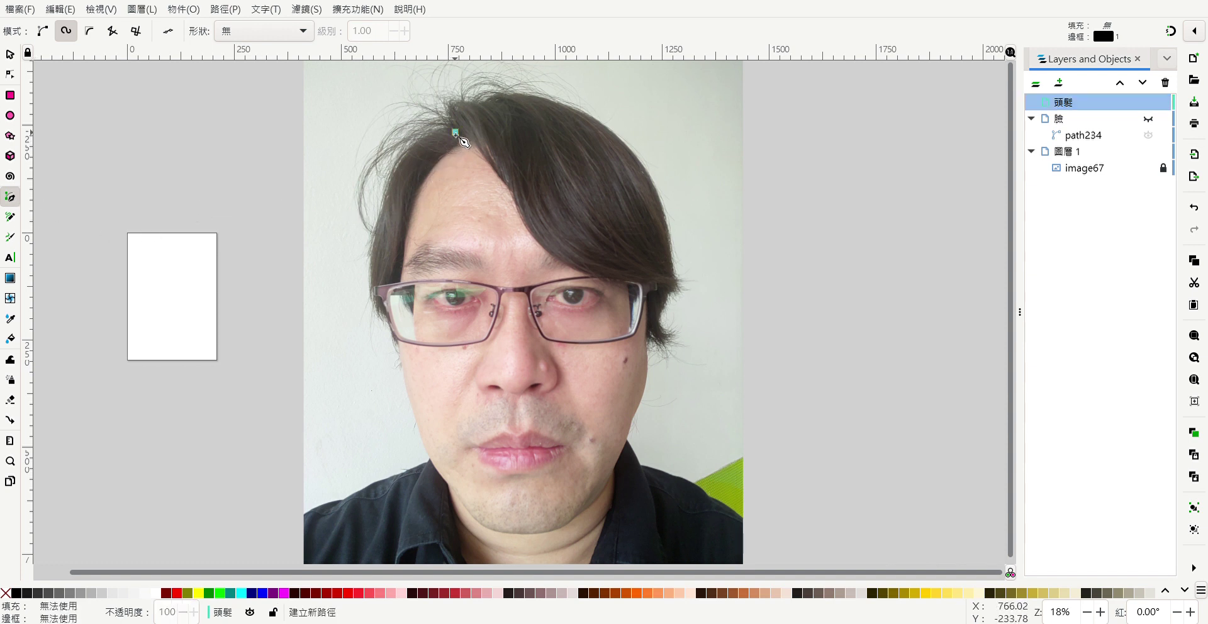
{"action": "left_click", "coordinate": [394, 177]}
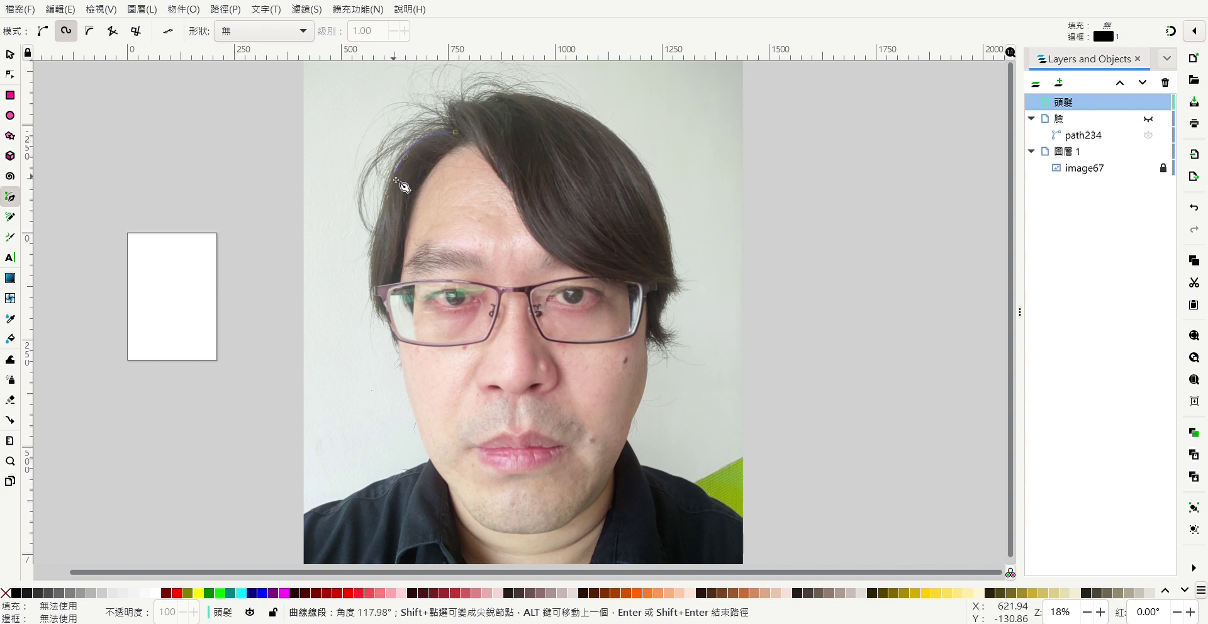
{"action": "left_click", "coordinate": [370, 271]}
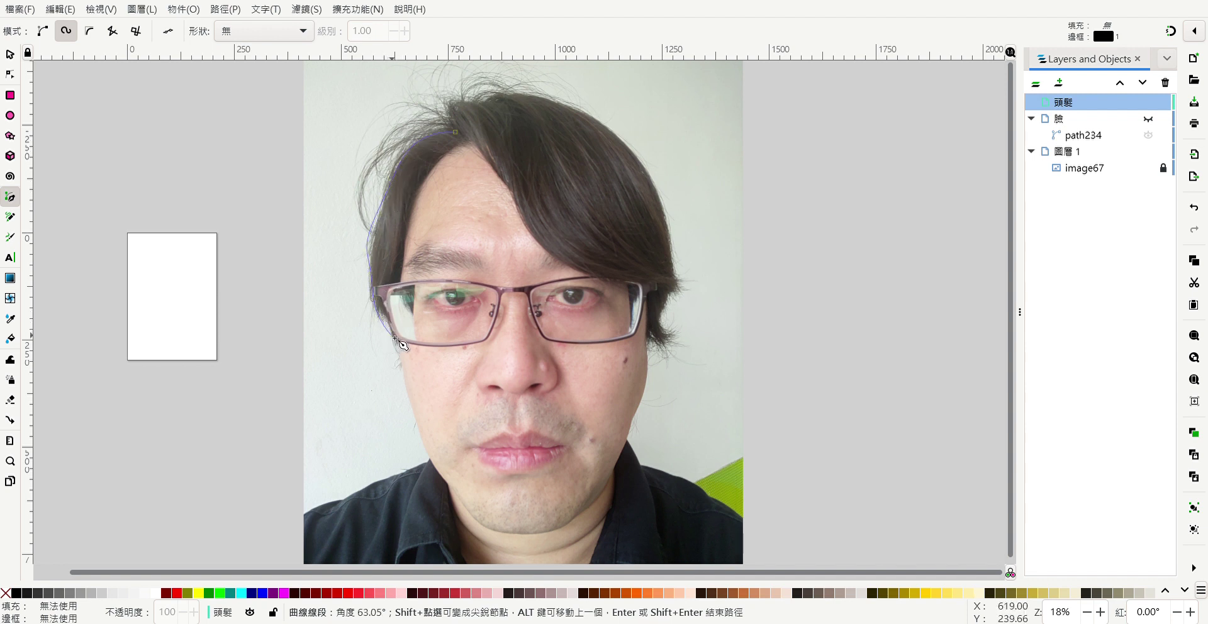
{"action": "left_click", "coordinate": [394, 338]}
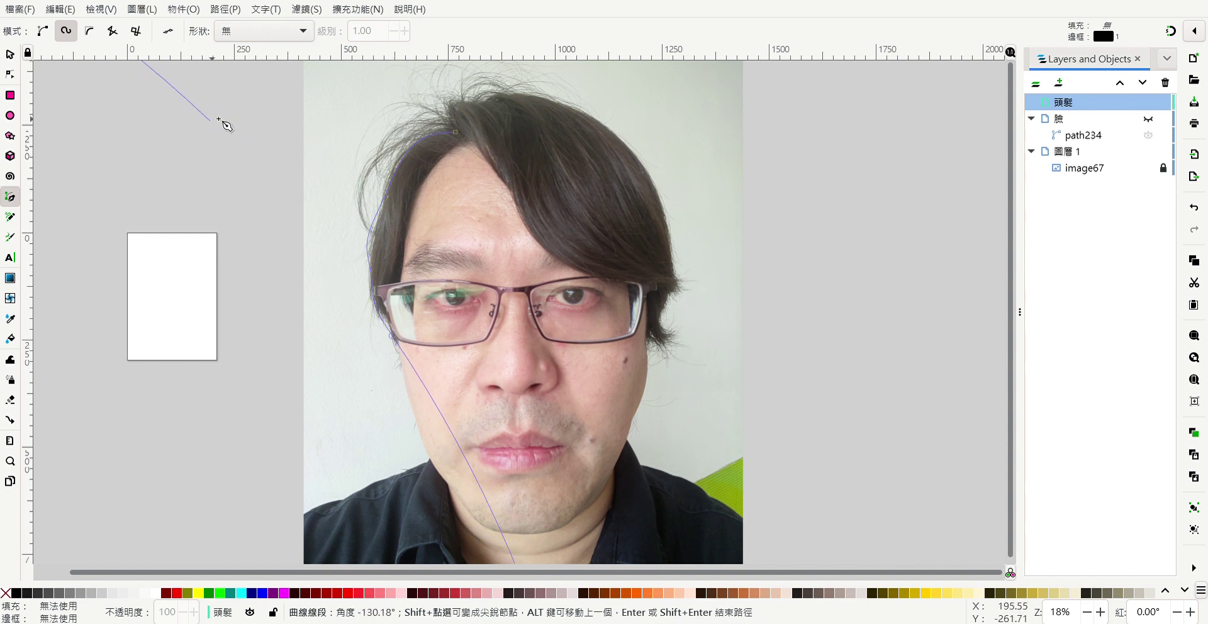
{"action": "left_click", "coordinate": [41, 32]}
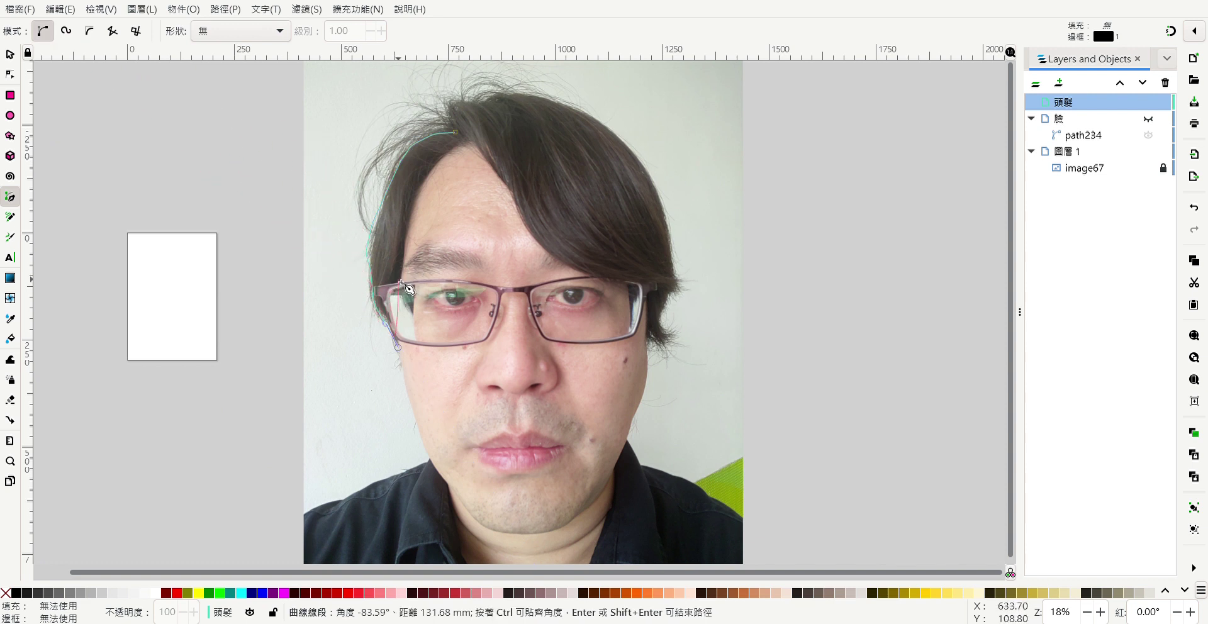
{"action": "left_click", "coordinate": [400, 281]}
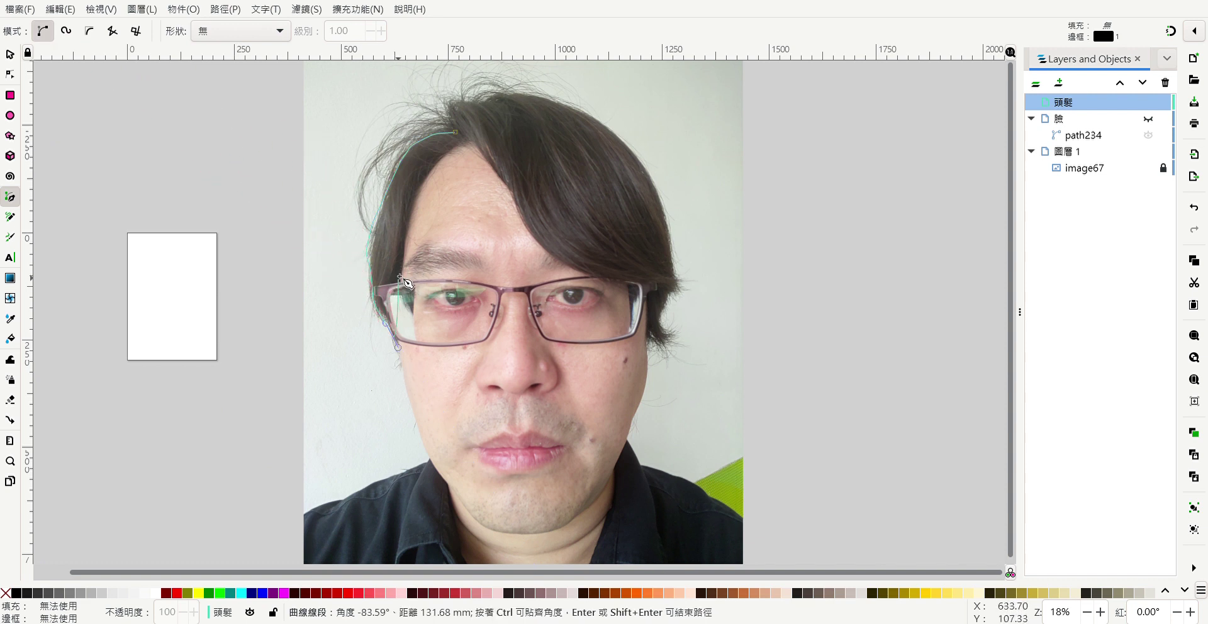
{"action": "left_click", "coordinate": [66, 31]}
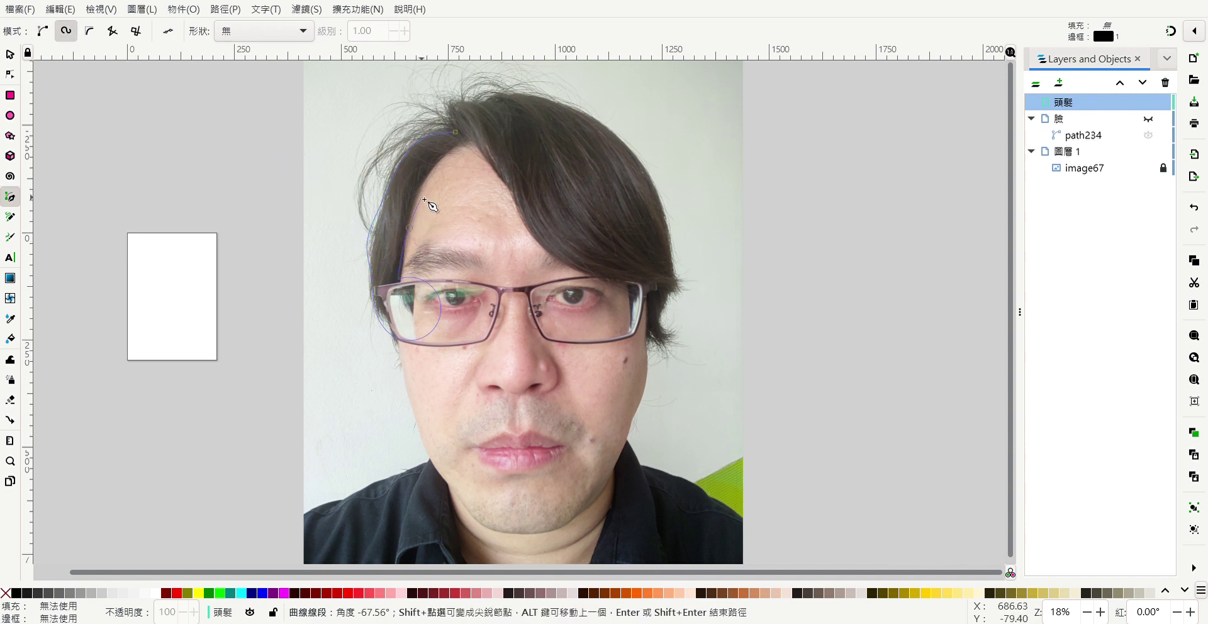
Continue the hair outline across the fringe, up the right side and over the top, closing path239.
{"action": "left_click", "coordinate": [434, 174]}
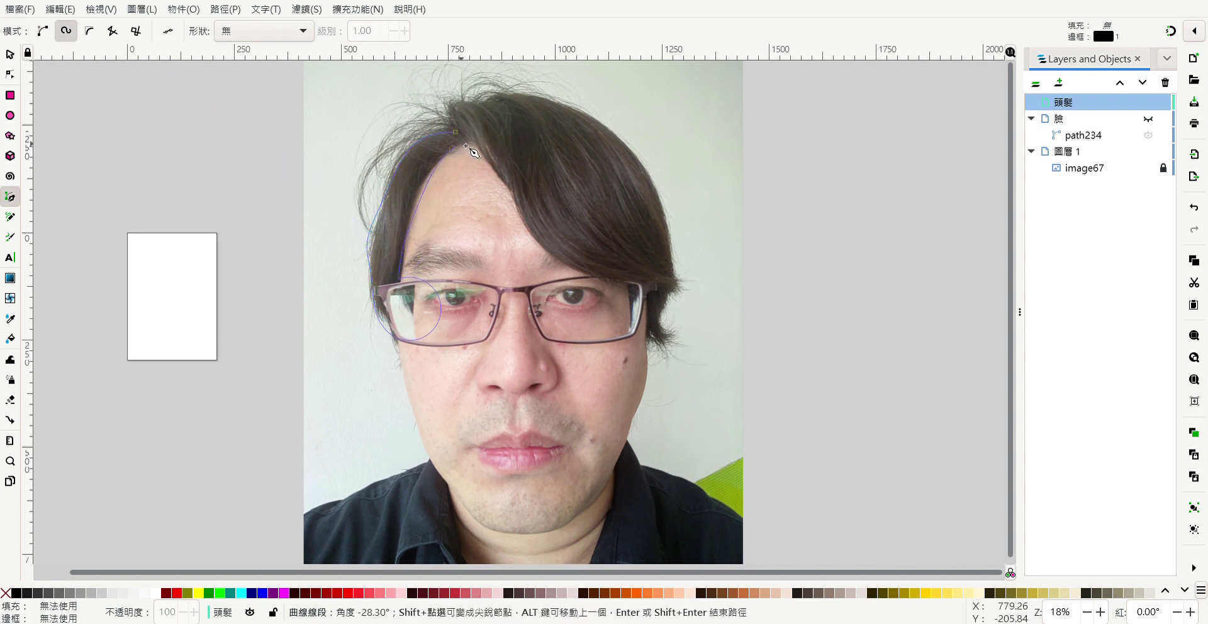
{"action": "left_click", "coordinate": [487, 166]}
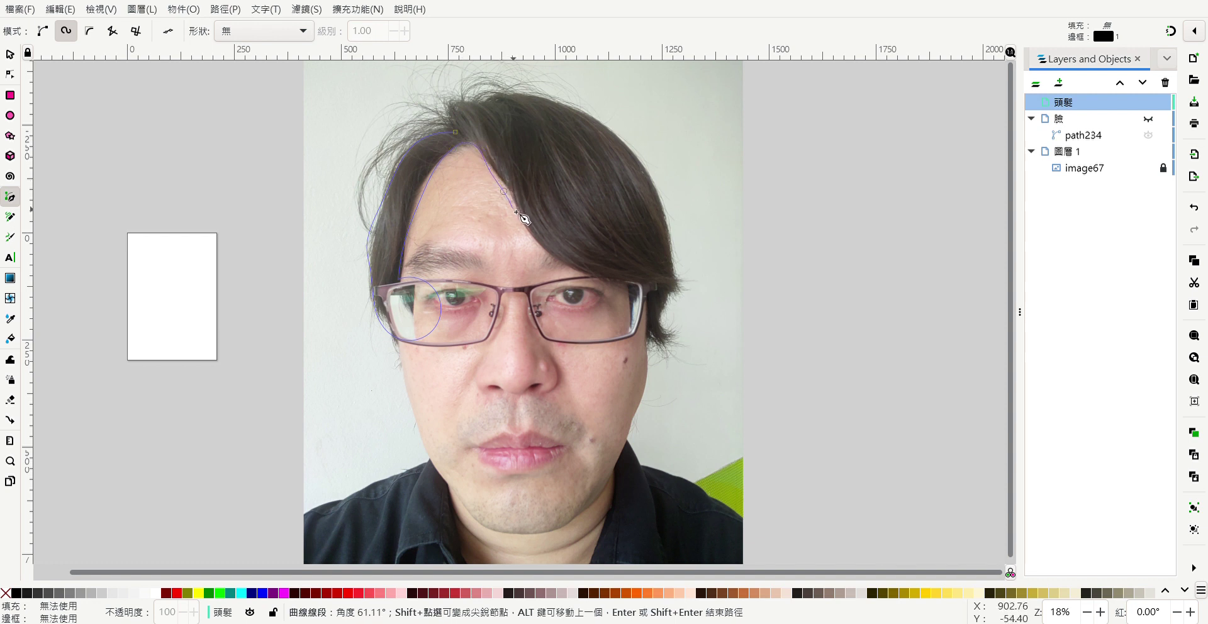
{"action": "left_click", "coordinate": [542, 246]}
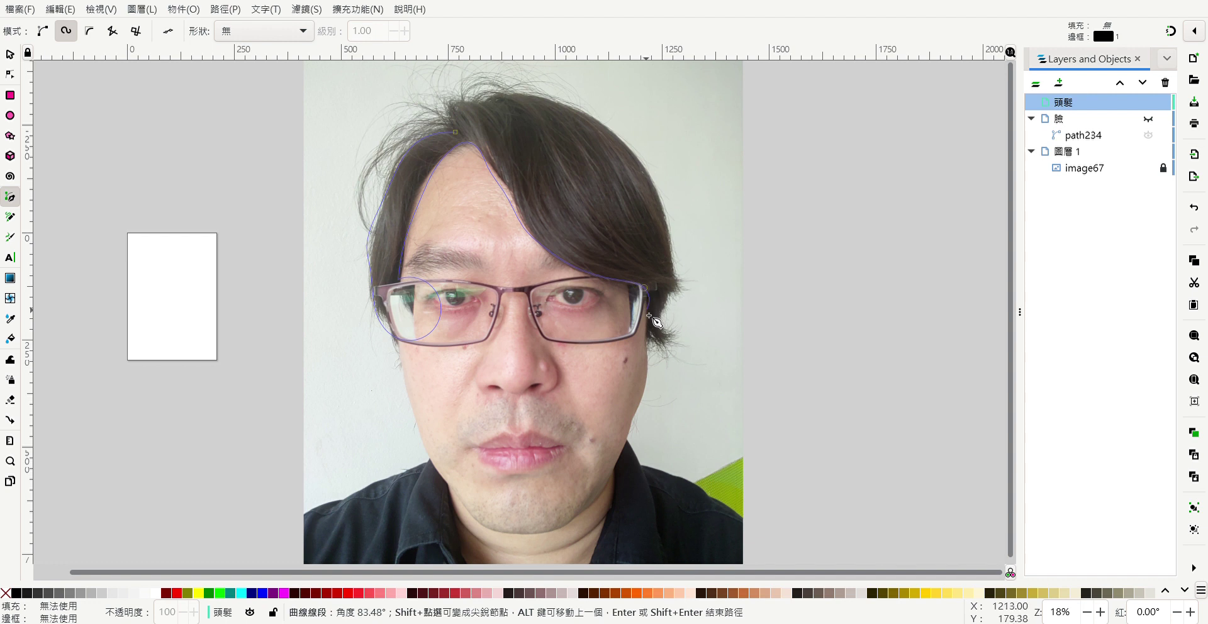
{"action": "left_click", "coordinate": [654, 352]}
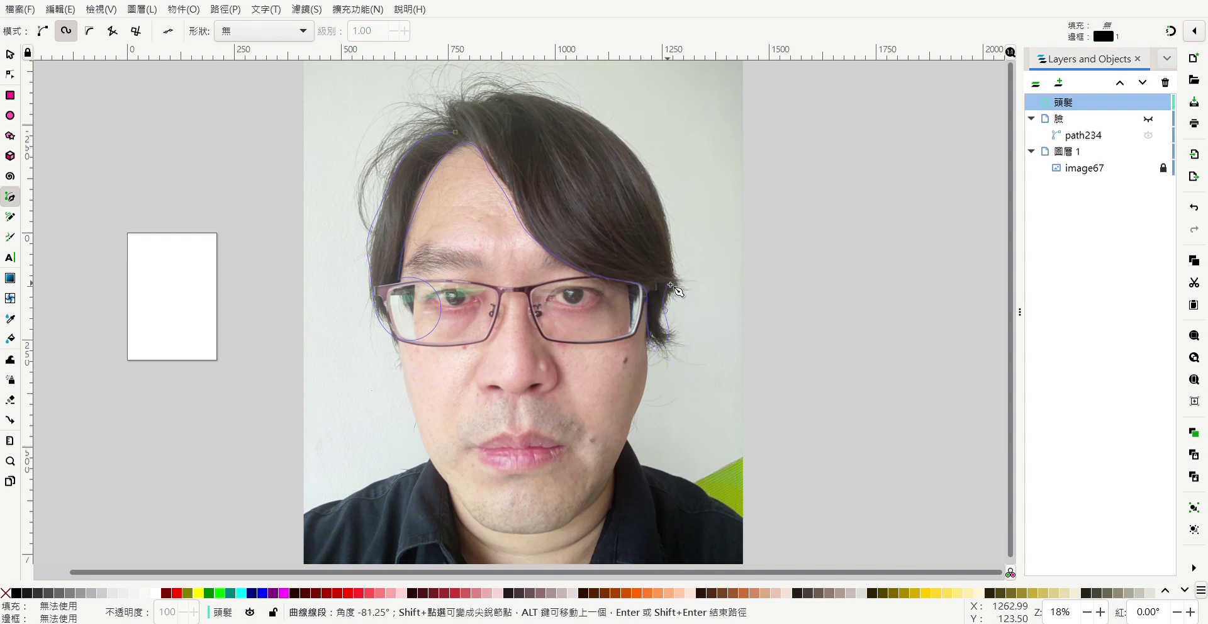
{"action": "left_click", "coordinate": [664, 232]}
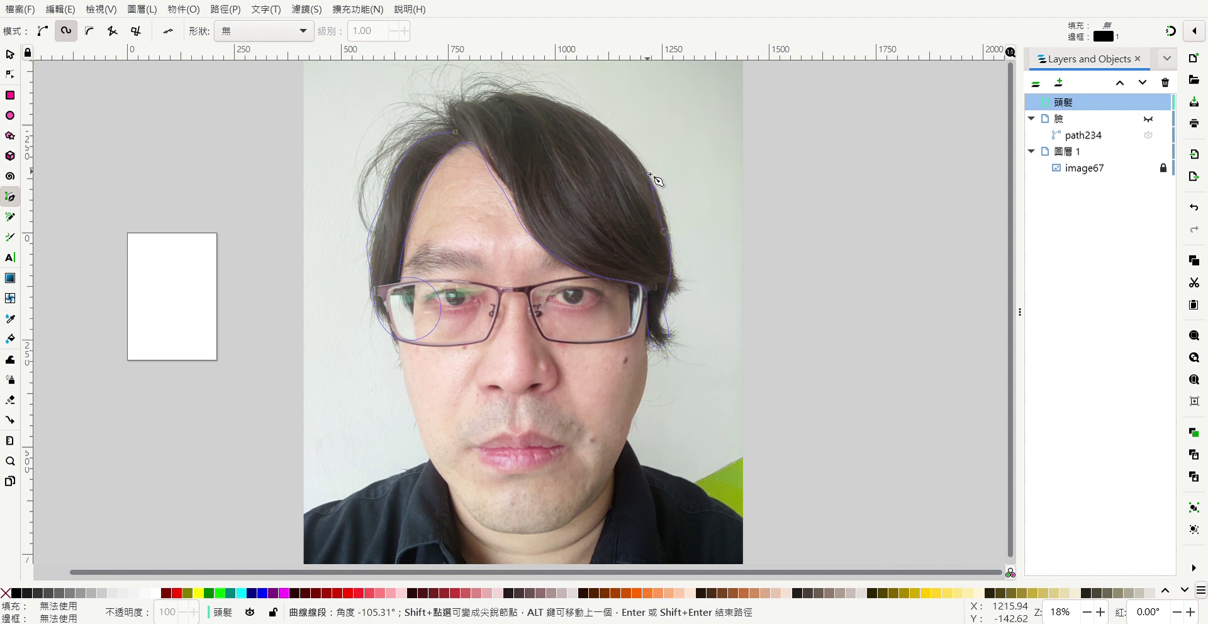
{"action": "left_click", "coordinate": [590, 116]}
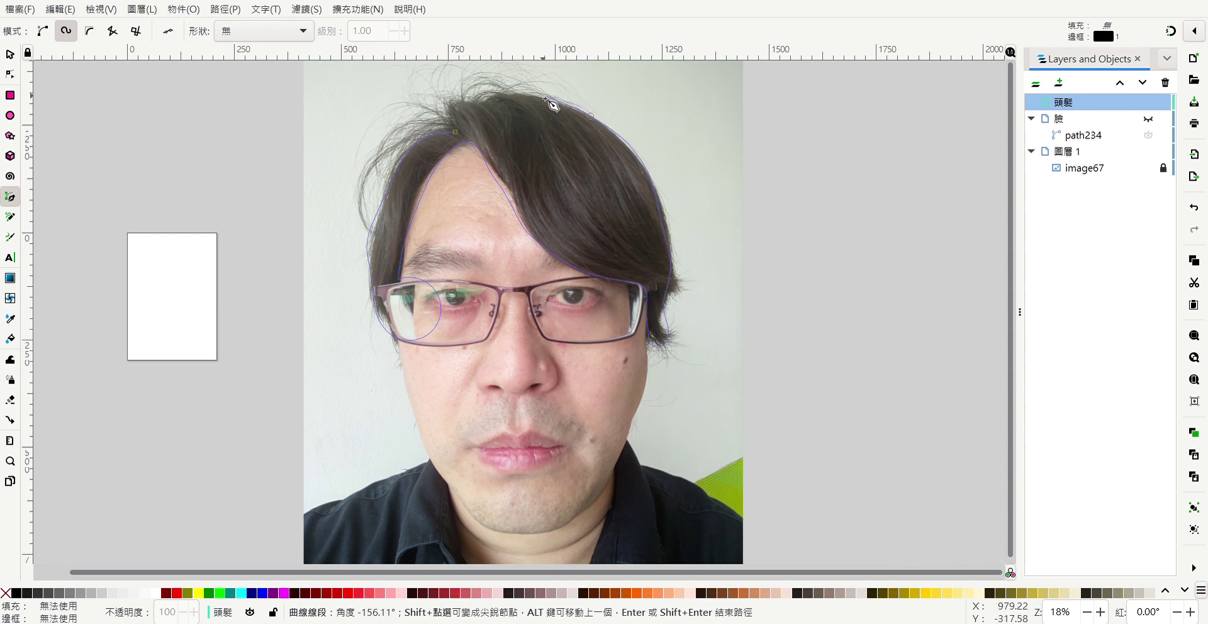
{"action": "left_click", "coordinate": [515, 90]}
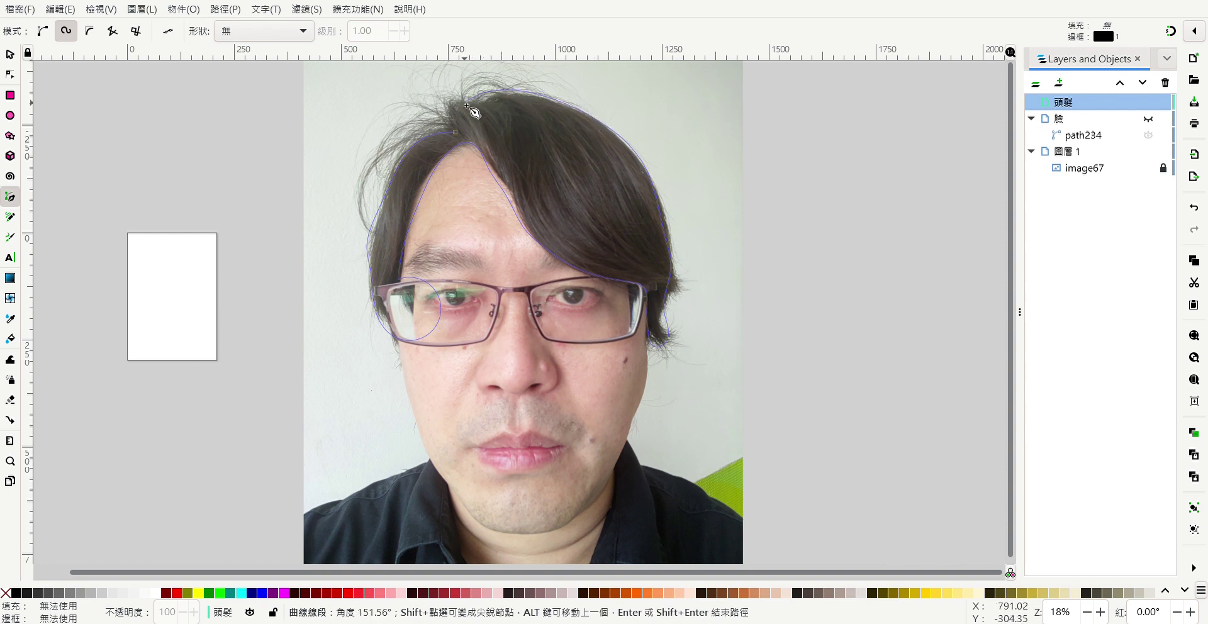
{"action": "left_click", "coordinate": [456, 133]}
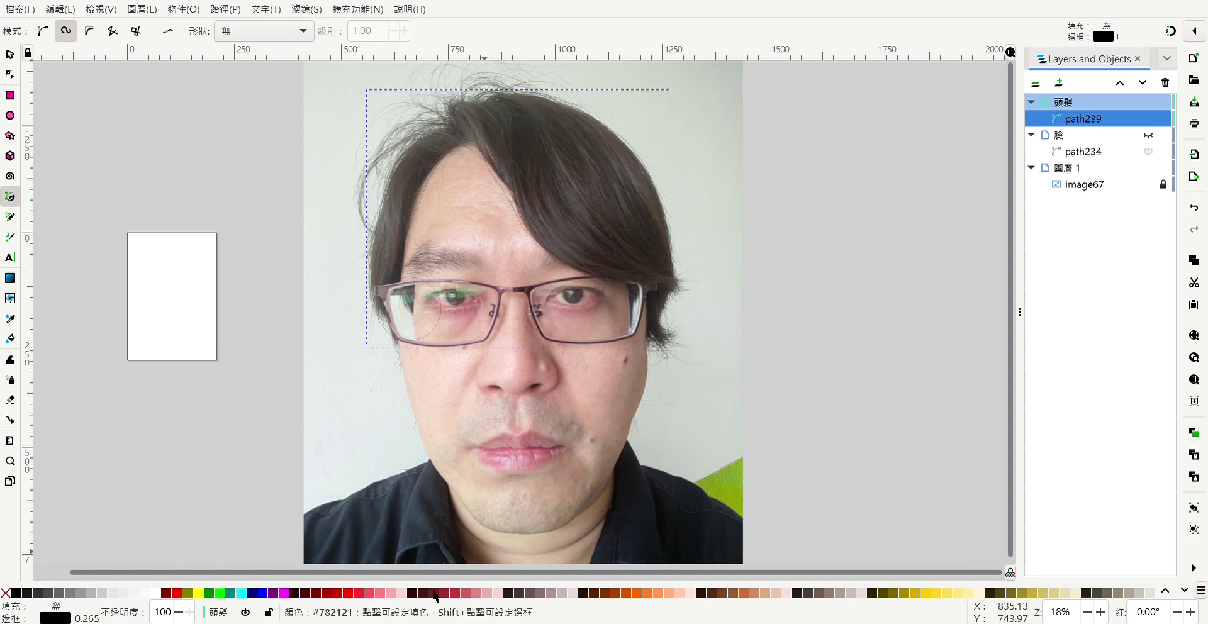
Fill the hair dark maroon, make its bottom-left node a cusp, and delete the bulge node beside the left eye.
{"action": "left_click", "coordinate": [433, 592]}
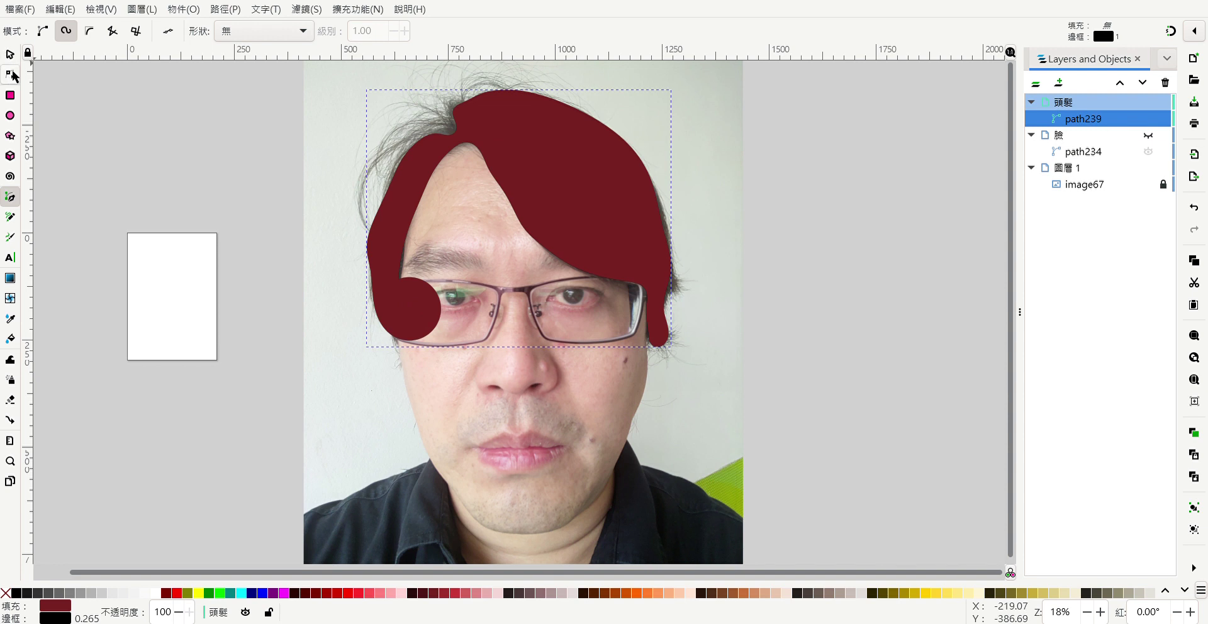
{"action": "left_click", "coordinate": [10, 75]}
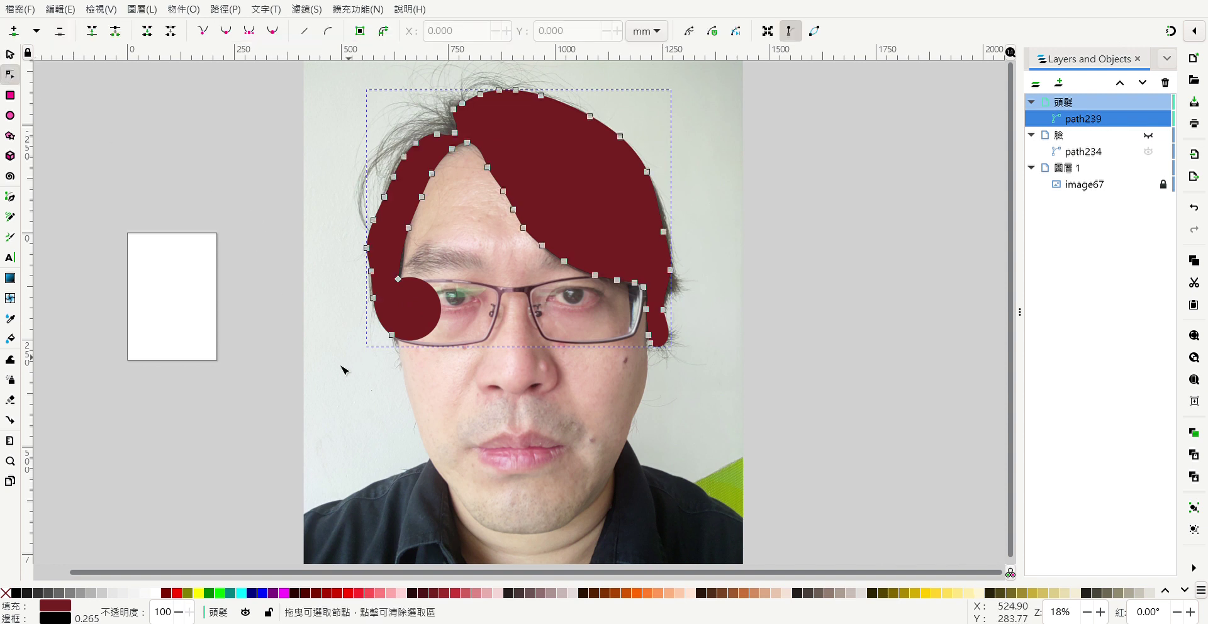
{"action": "left_click", "coordinate": [391, 335]}
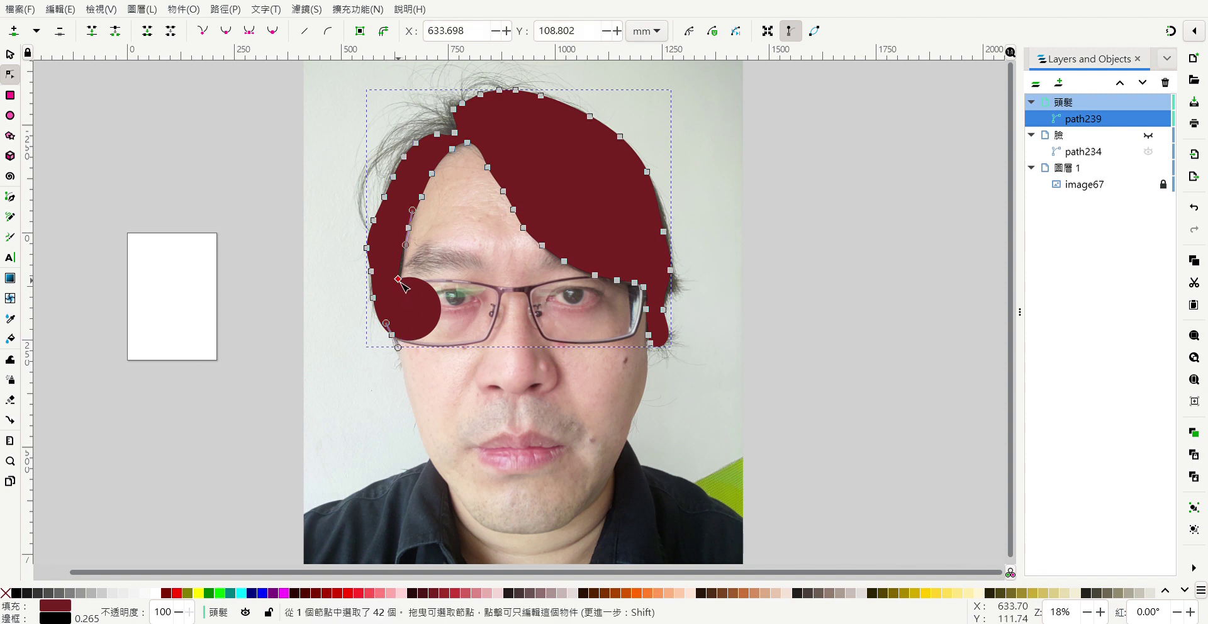
{"action": "key", "text": "Tab"}
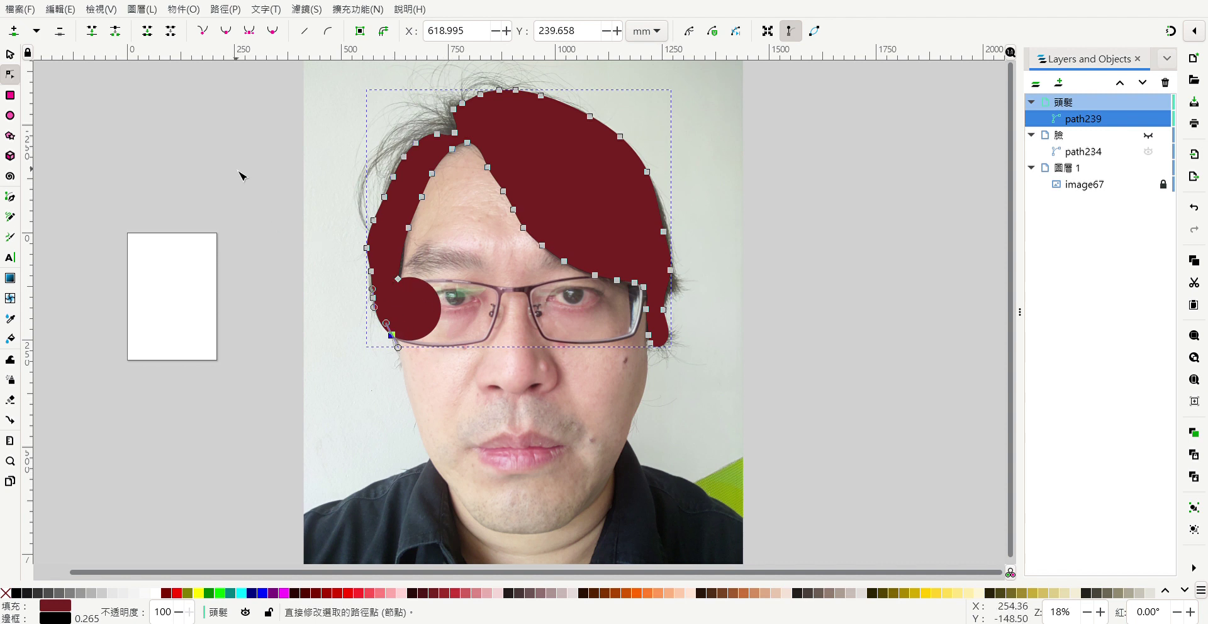
{"action": "left_click", "coordinate": [204, 32]}
{"action": "left_click", "coordinate": [399, 280]}
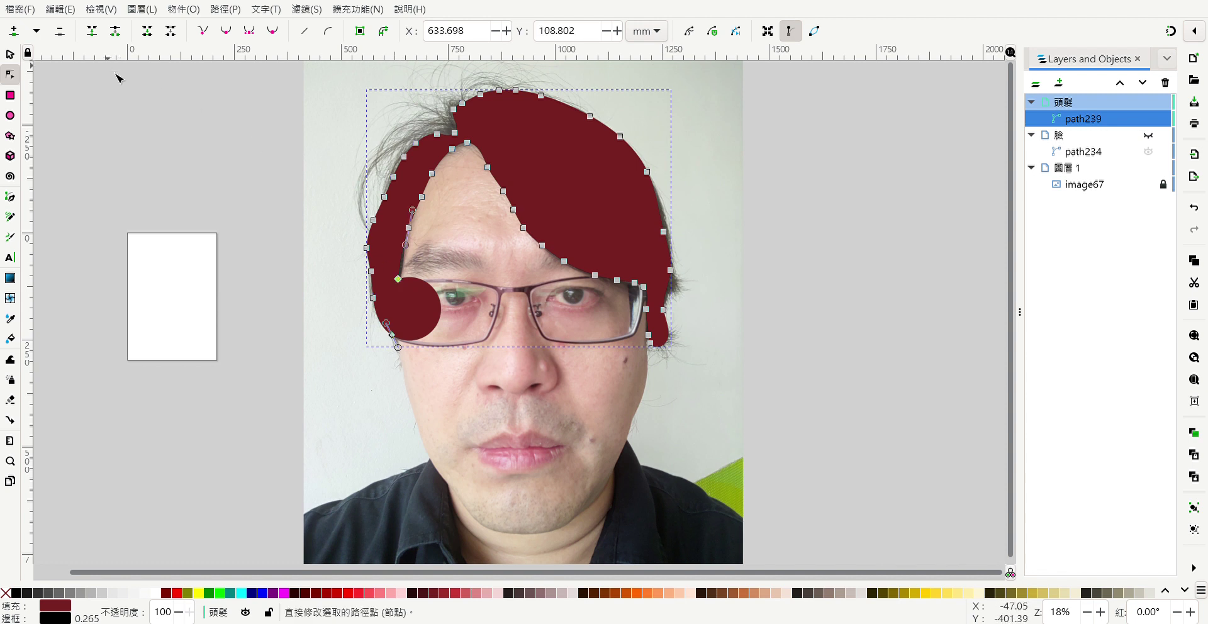
{"action": "left_click", "coordinate": [61, 32]}
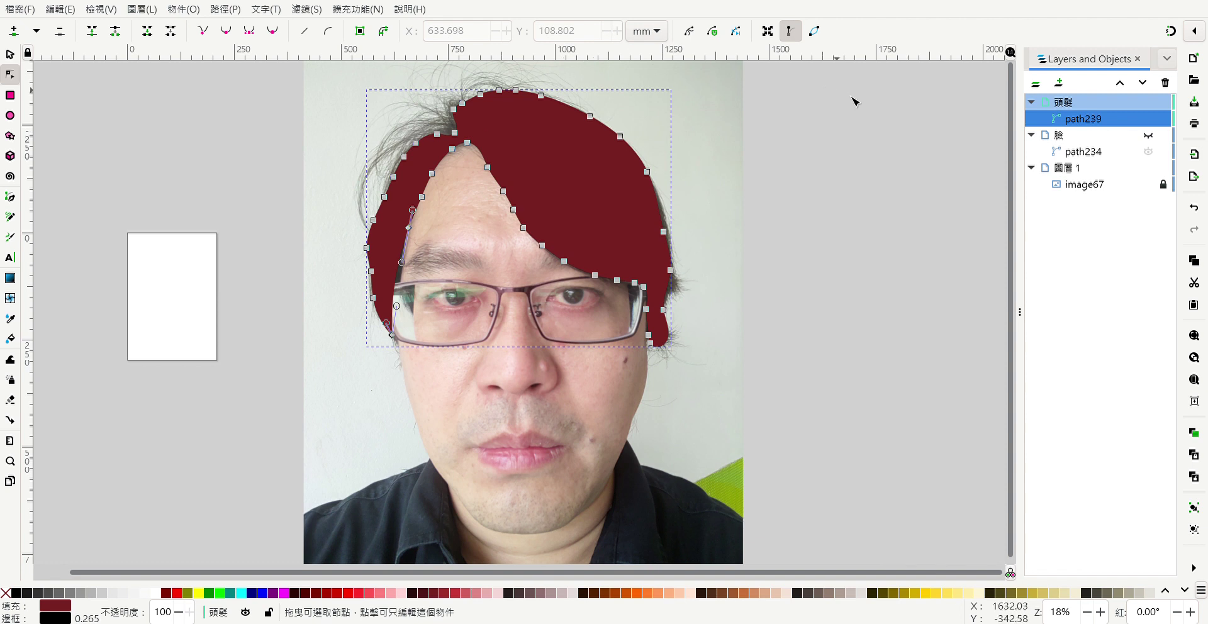
{"action": "left_click", "coordinate": [1148, 135]}
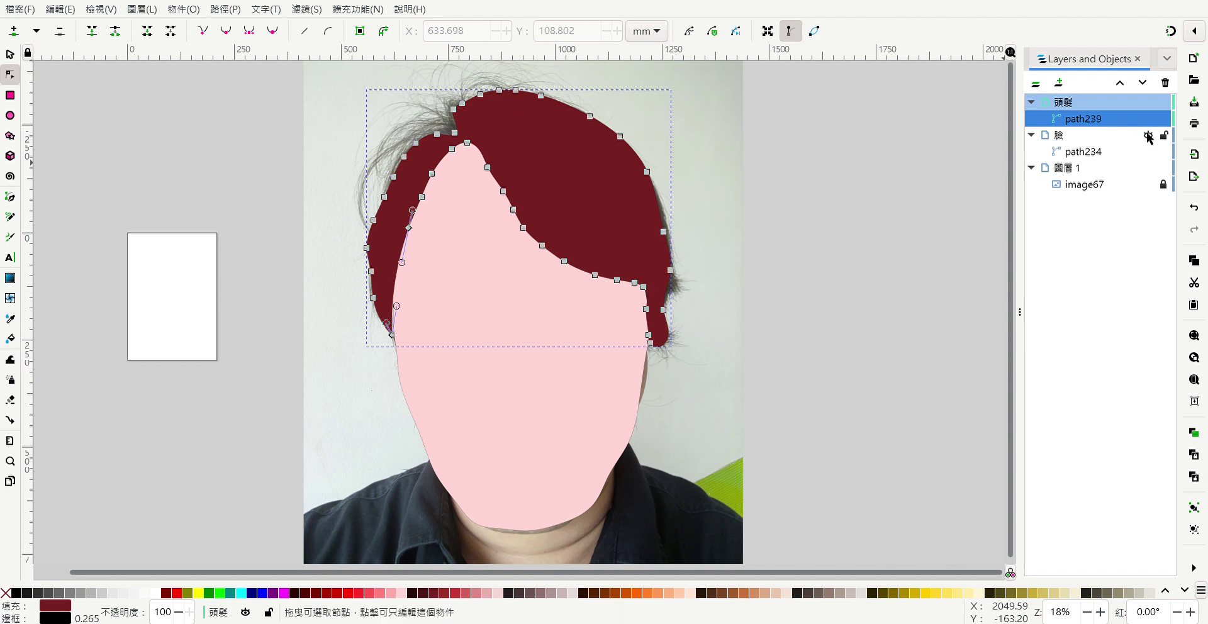
{"action": "left_click", "coordinate": [1148, 135]}
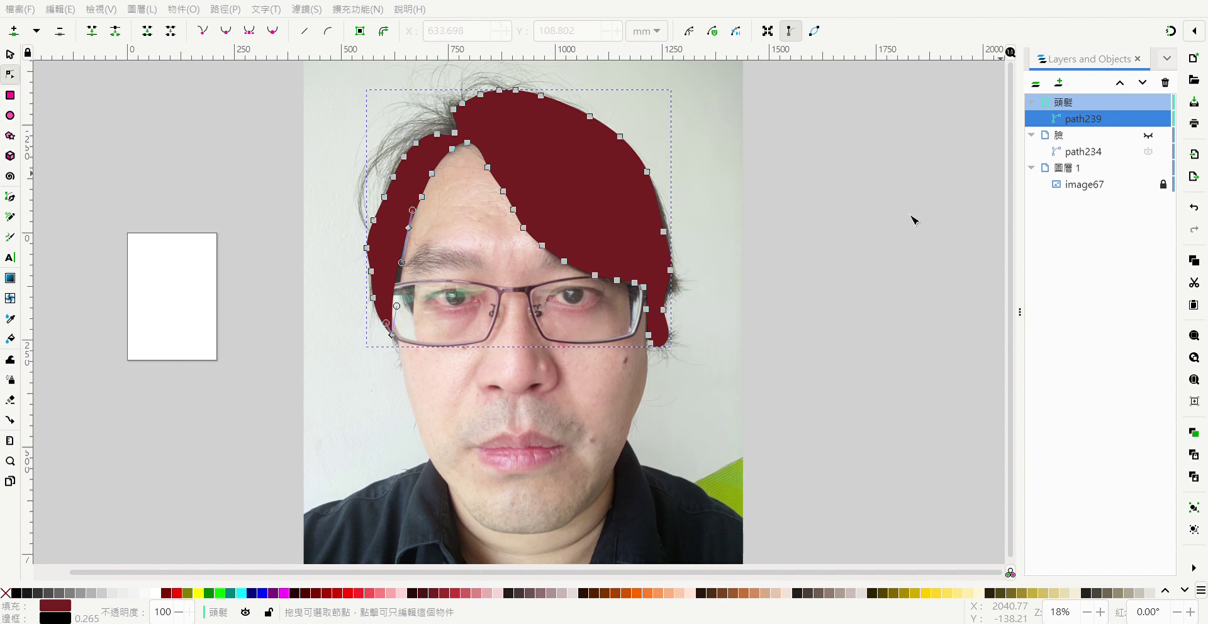
Add a 五官 layer at the top and lock the 頭髮 hair layer.
{"action": "key", "text": "Return"}
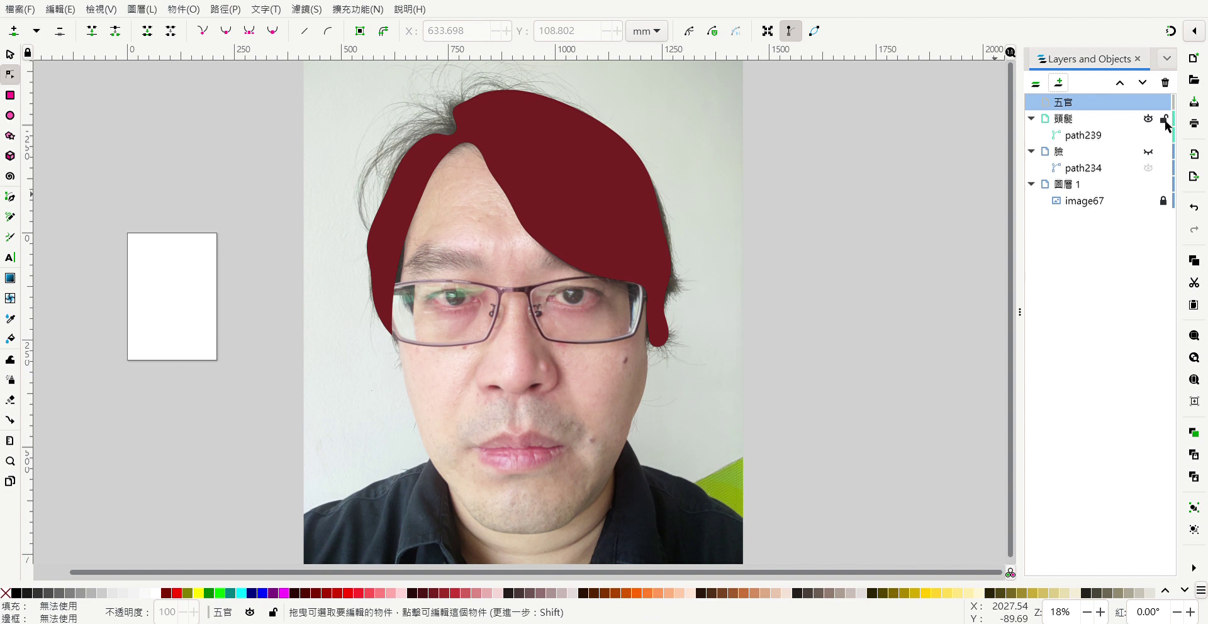
{"action": "left_click", "coordinate": [1164, 119]}
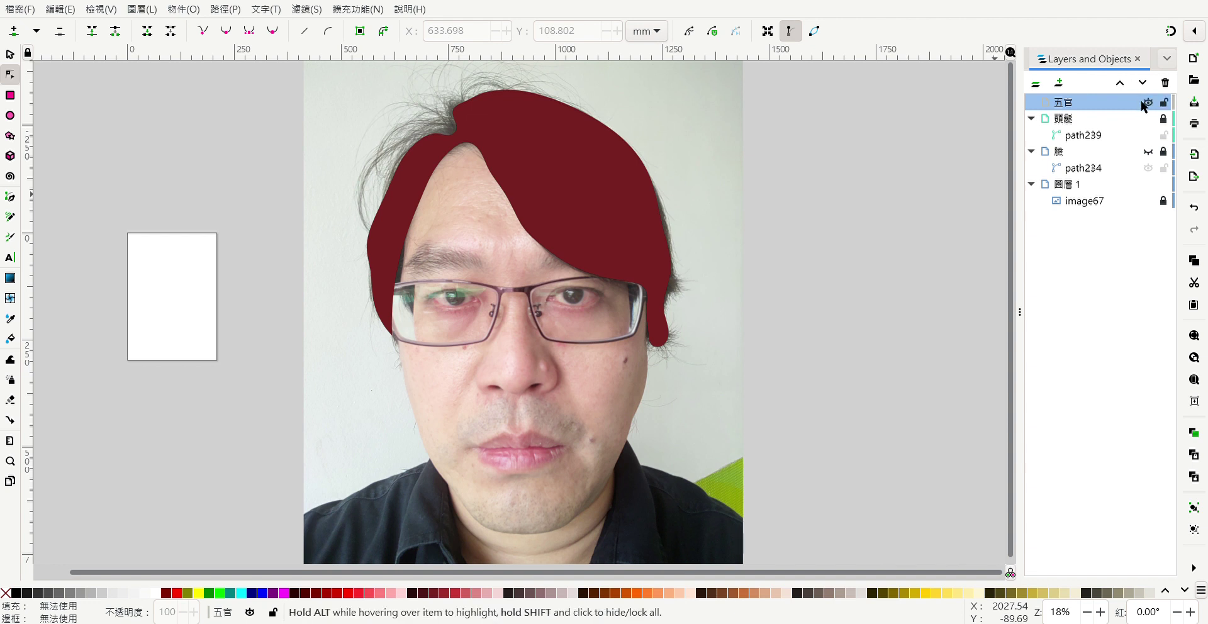
{"action": "left_click", "coordinate": [1148, 153]}
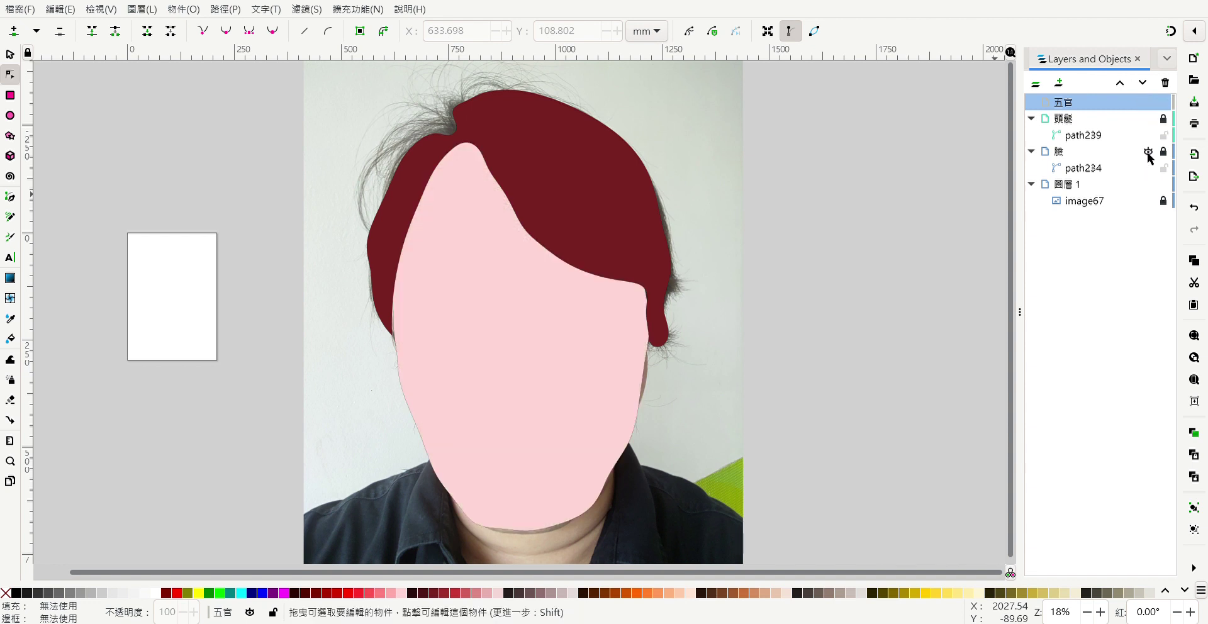
{"action": "left_click", "coordinate": [1148, 153]}
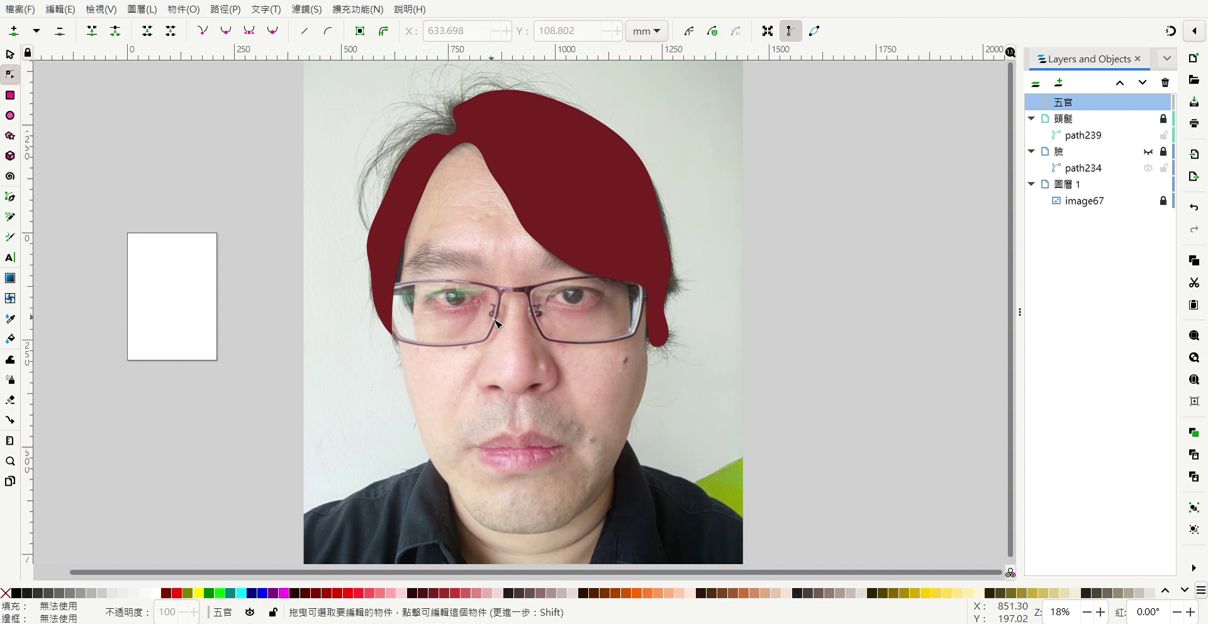
Trace a closed outline path340 around the right eye, then hide the photo layer 圖層 1.
{"action": "scroll", "coordinate": [532, 324], "scroll_direction": "up", "scroll_amount": 1, "text": "ctrl"}
{"action": "scroll", "coordinate": [532, 324], "scroll_direction": "up", "scroll_amount": 1, "text": "ctrl"}
{"action": "scroll", "coordinate": [425, 294], "scroll_direction": "up", "scroll_amount": 1, "text": "ctrl"}
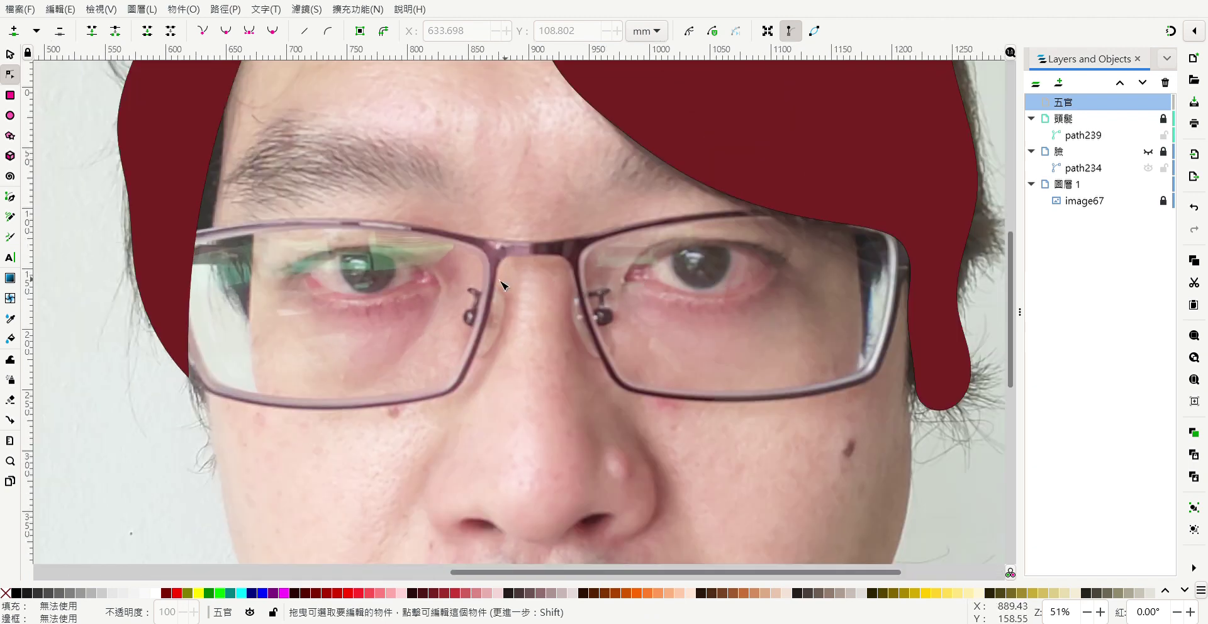
{"action": "scroll", "coordinate": [697, 286], "scroll_direction": "up", "scroll_amount": 1, "text": "ctrl"}
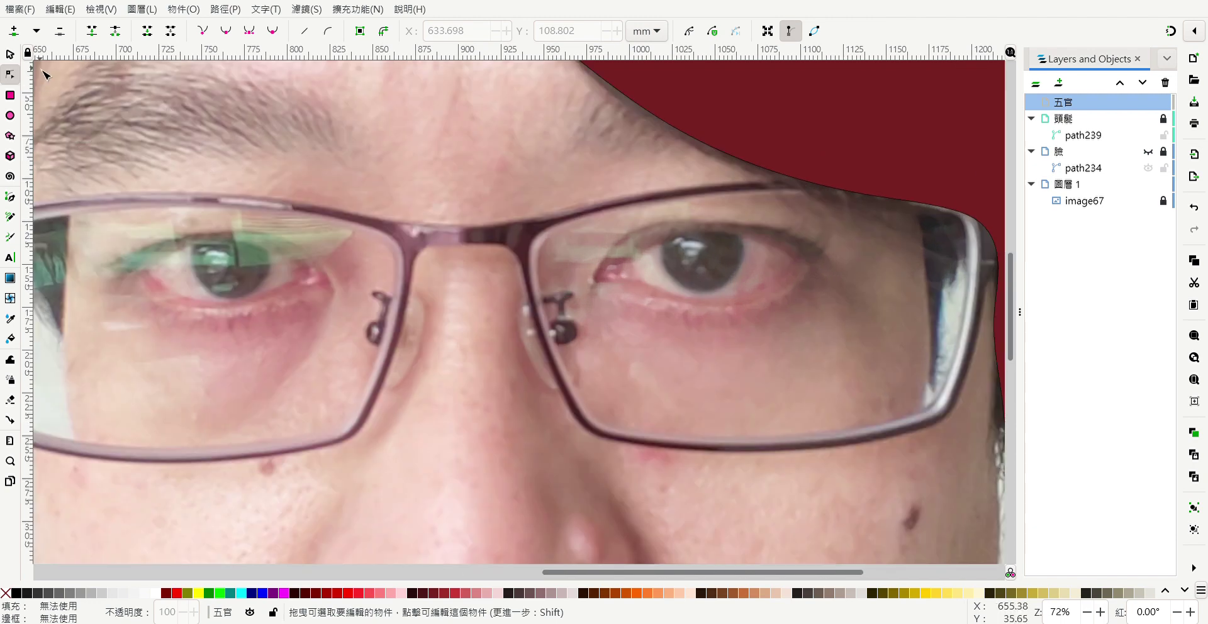
{"action": "left_click", "coordinate": [10, 199]}
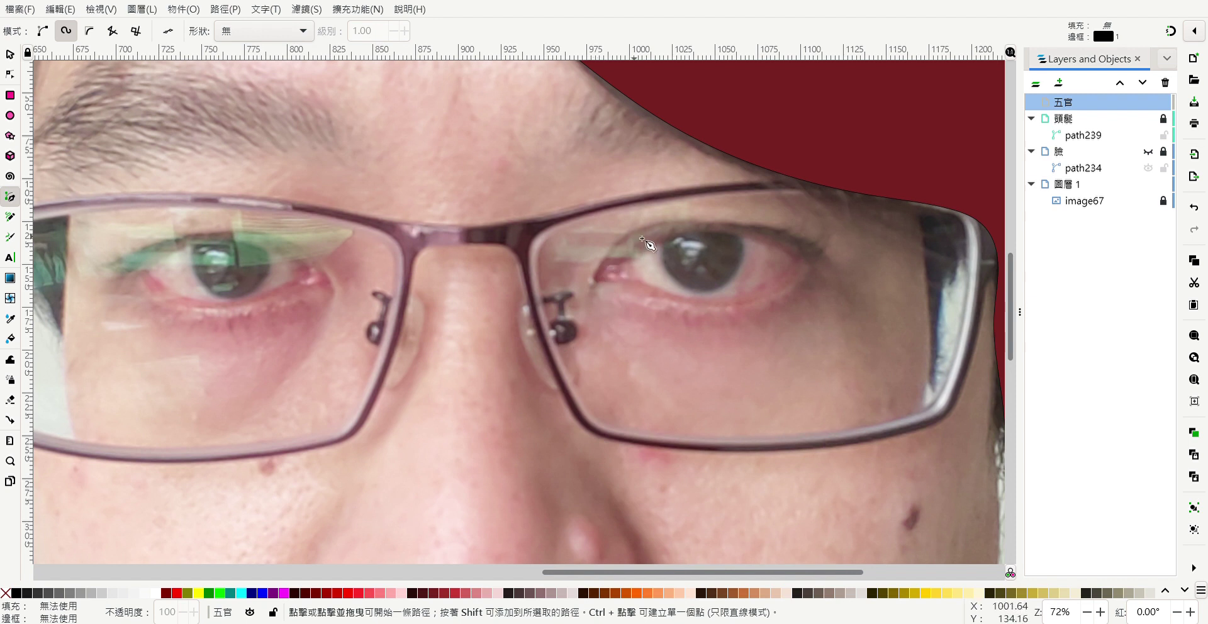
{"action": "left_click", "coordinate": [608, 272]}
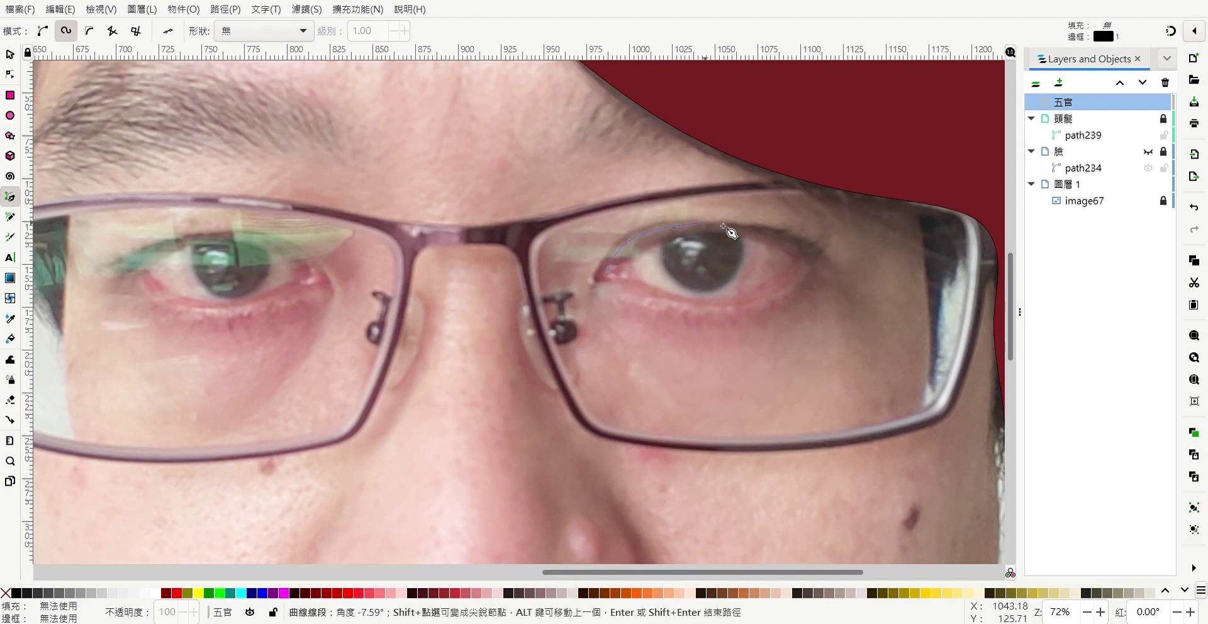
{"action": "left_click", "coordinate": [800, 246]}
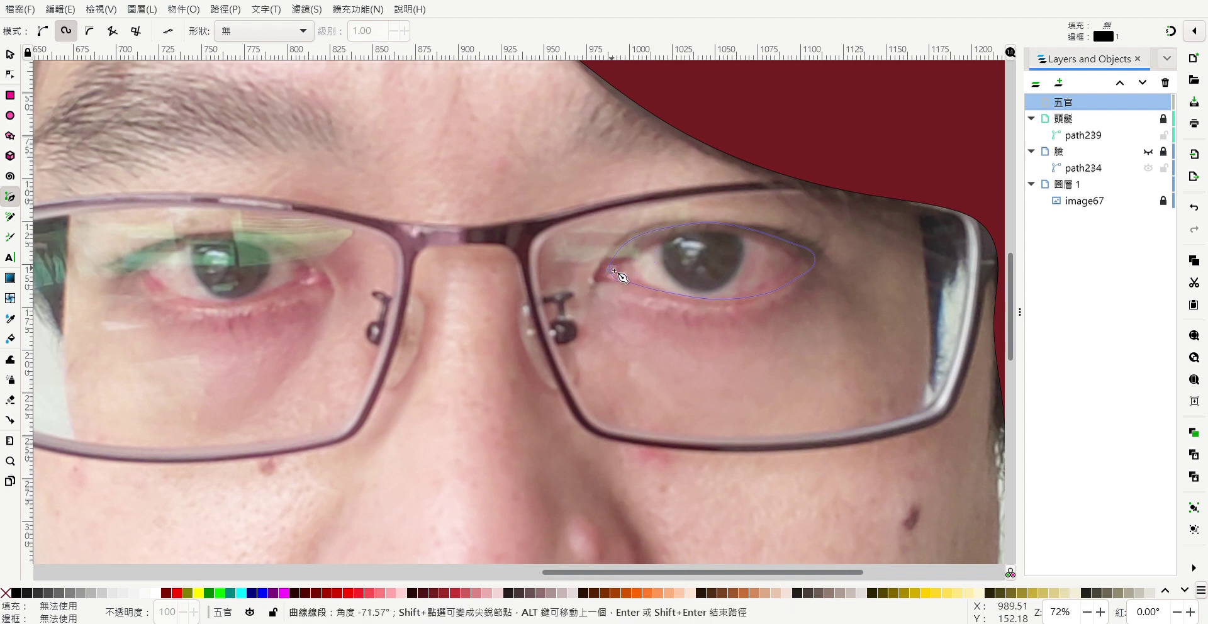
{"action": "left_click", "coordinate": [612, 271]}
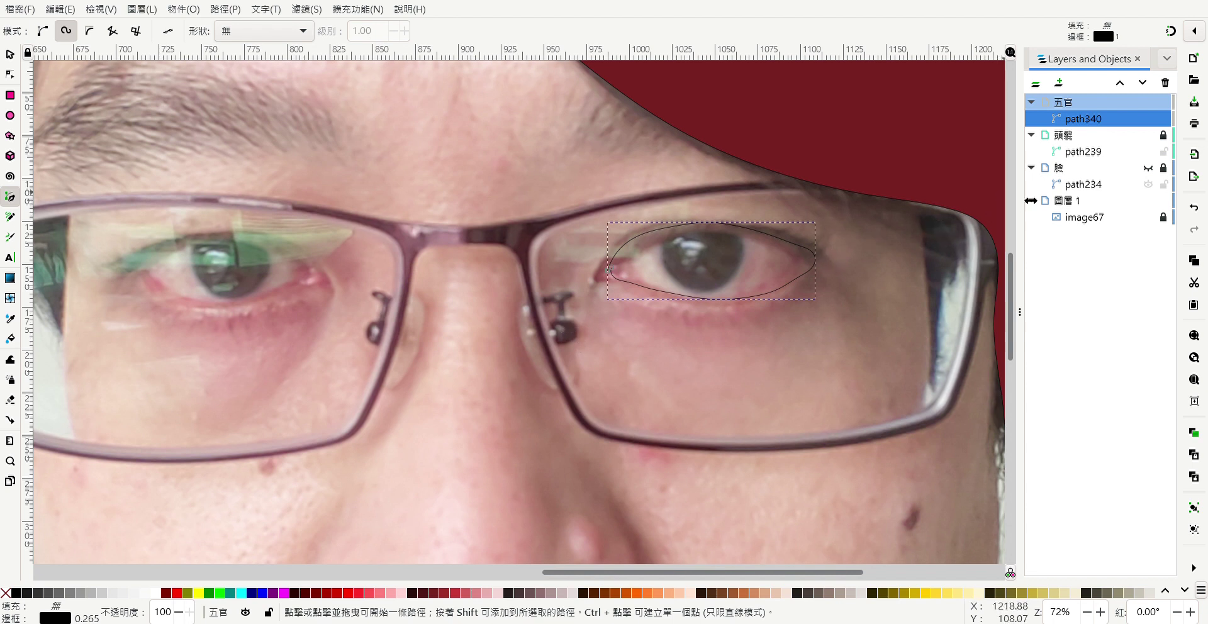
{"action": "left_click", "coordinate": [1149, 202]}
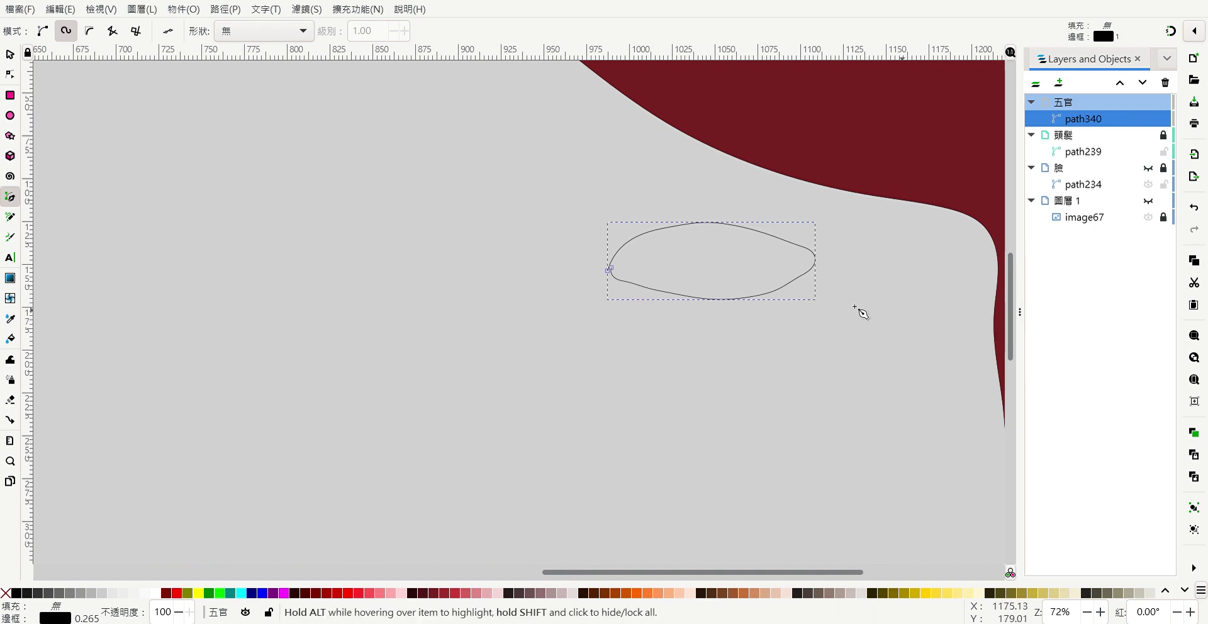
Join the eye outline's left-end nodes into a single node.
{"action": "scroll", "coordinate": [774, 302], "scroll_direction": "up", "scroll_amount": 2}
{"action": "scroll", "coordinate": [774, 302], "scroll_direction": "up", "scroll_amount": 1}
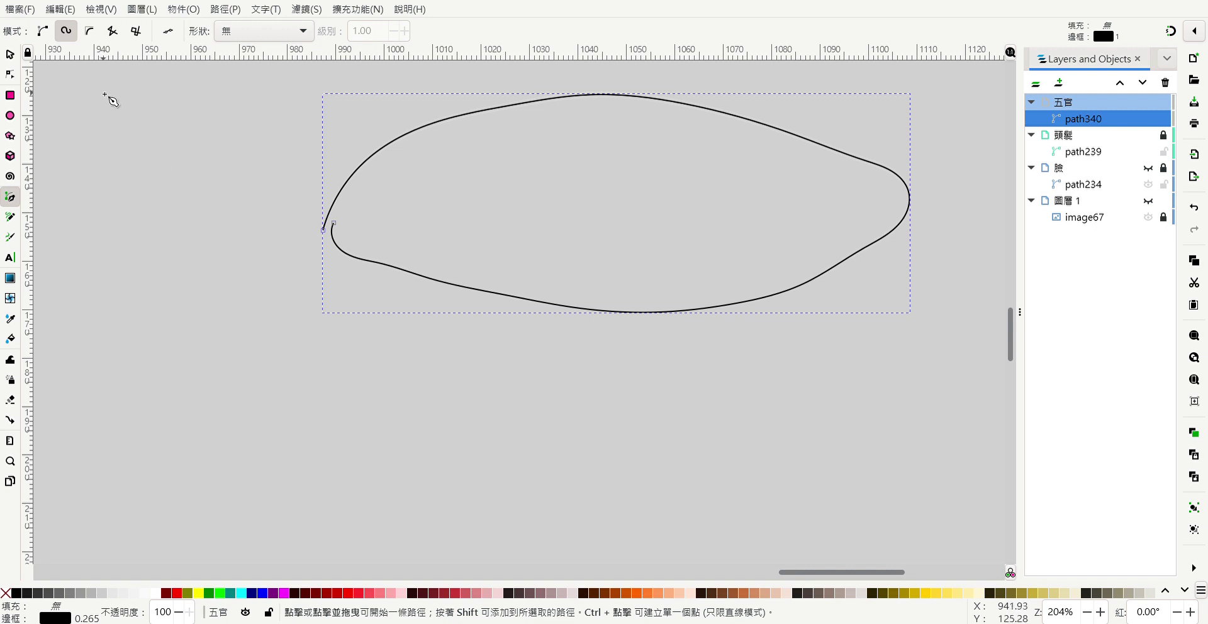
{"action": "left_click", "coordinate": [9, 75]}
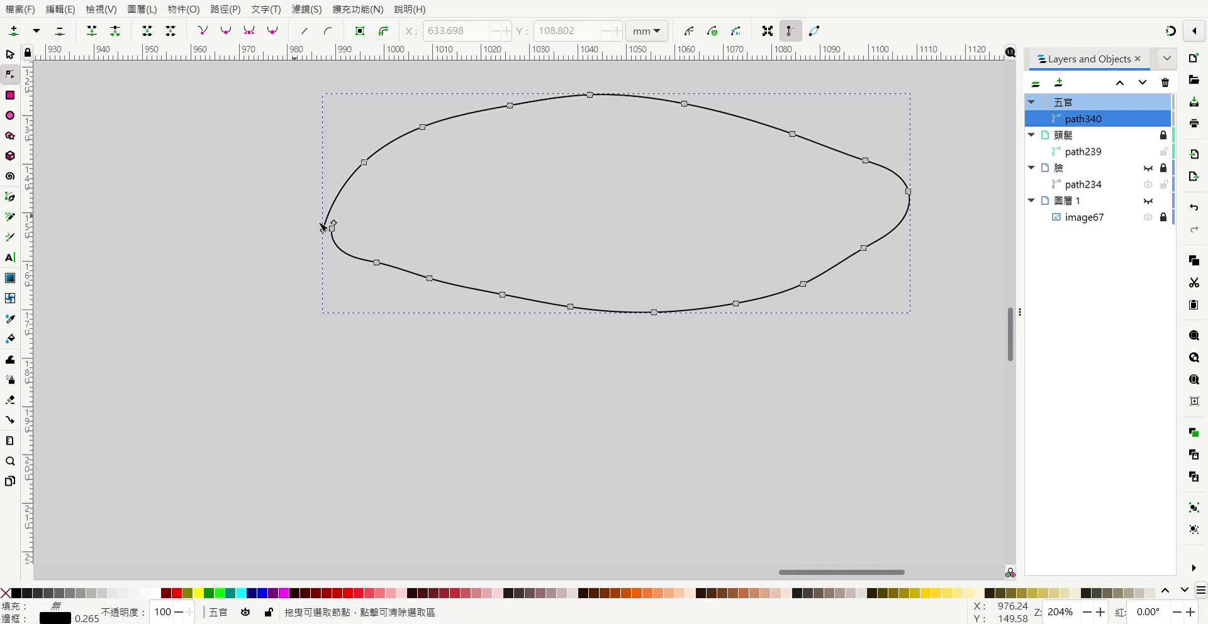
{"action": "left_click_drag", "start_coordinate": [296, 211], "coordinate": [374, 252]}
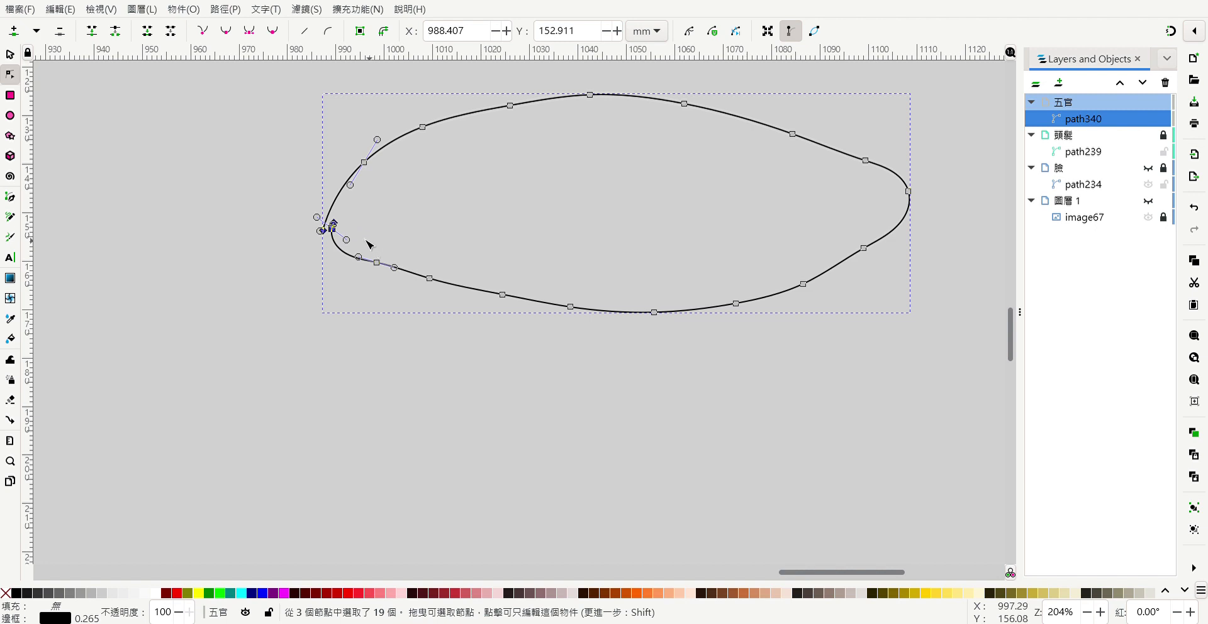
{"action": "left_click", "coordinate": [95, 32]}
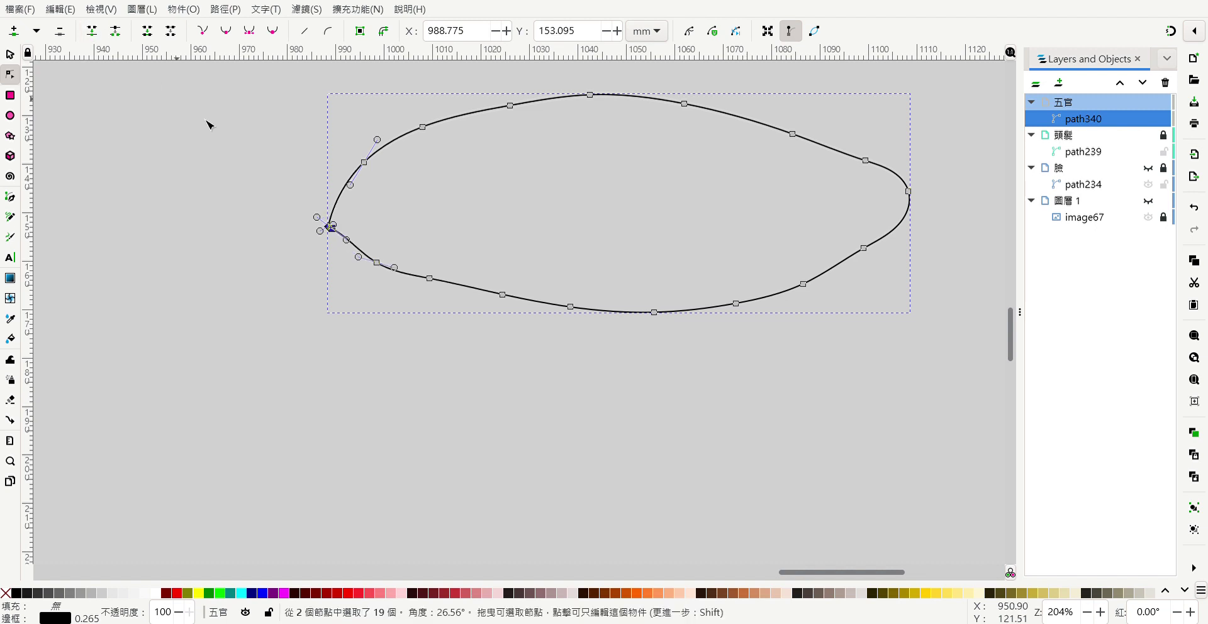
{"action": "left_click", "coordinate": [473, 374]}
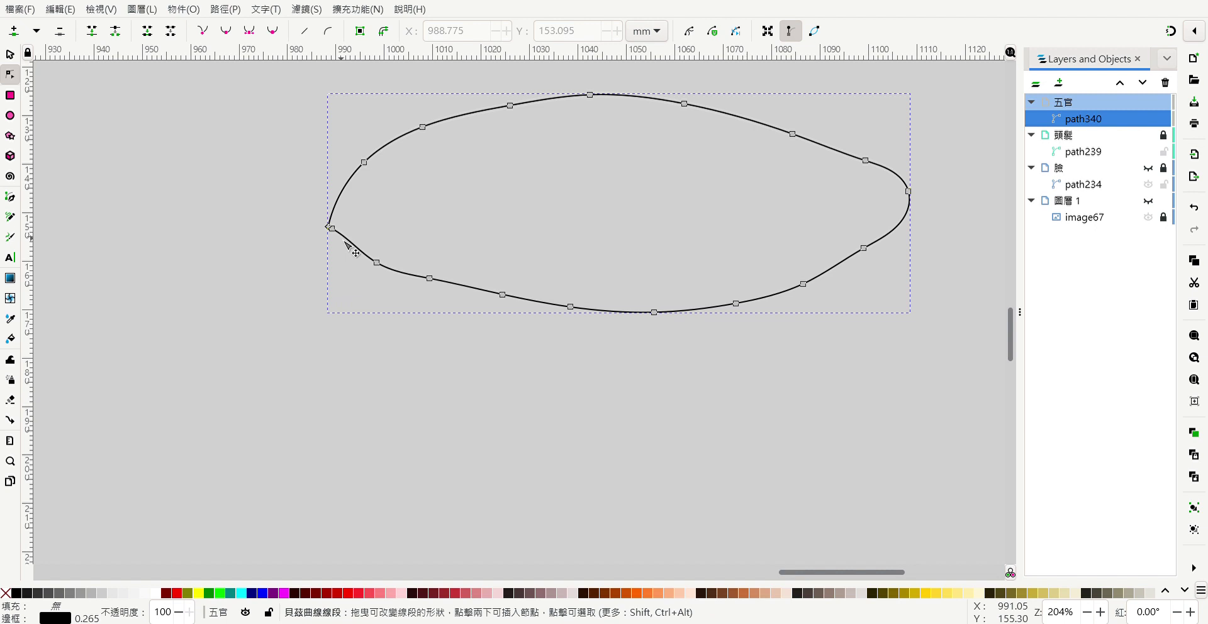
Make the eye outline's right node a cusp, reshape the lower edge curve, and reshow the photo.
{"action": "left_click", "coordinate": [909, 194]}
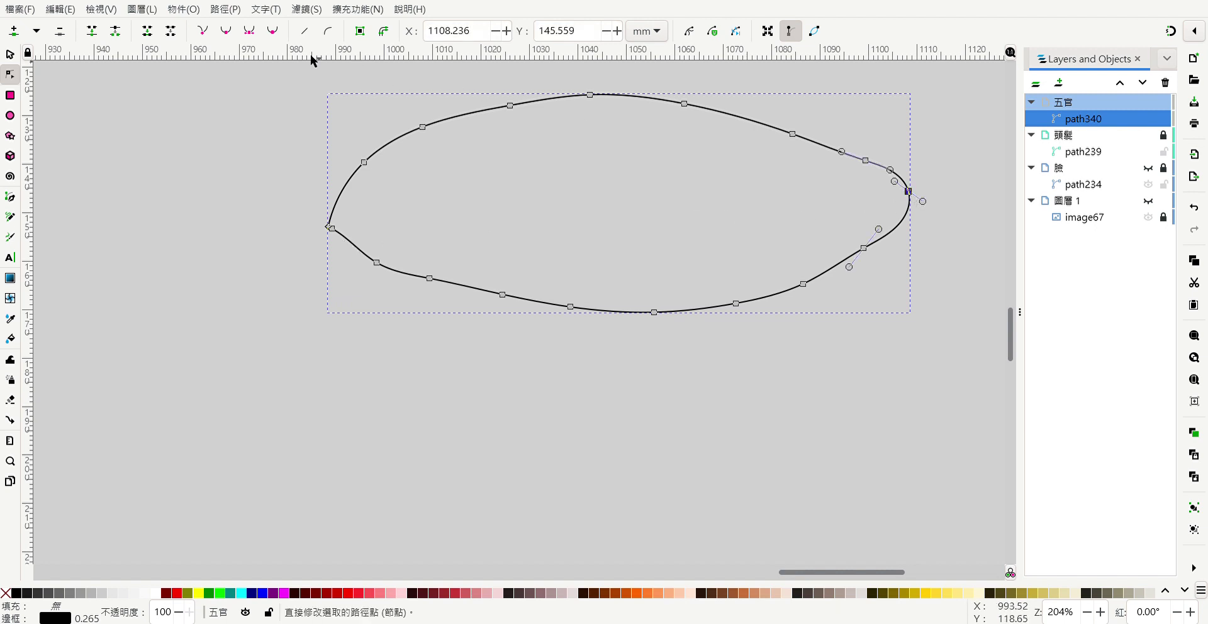
{"action": "left_click", "coordinate": [202, 33]}
{"action": "key", "text": "Escape"}
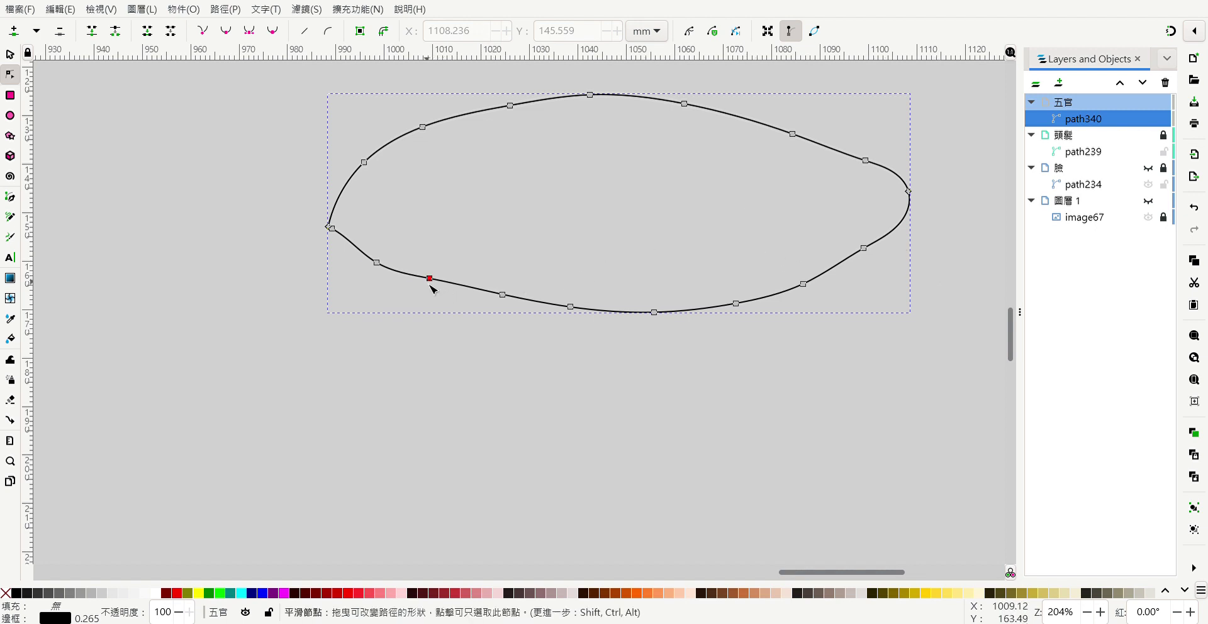
{"action": "left_click_drag", "start_coordinate": [429, 277], "coordinate": [430, 279]}
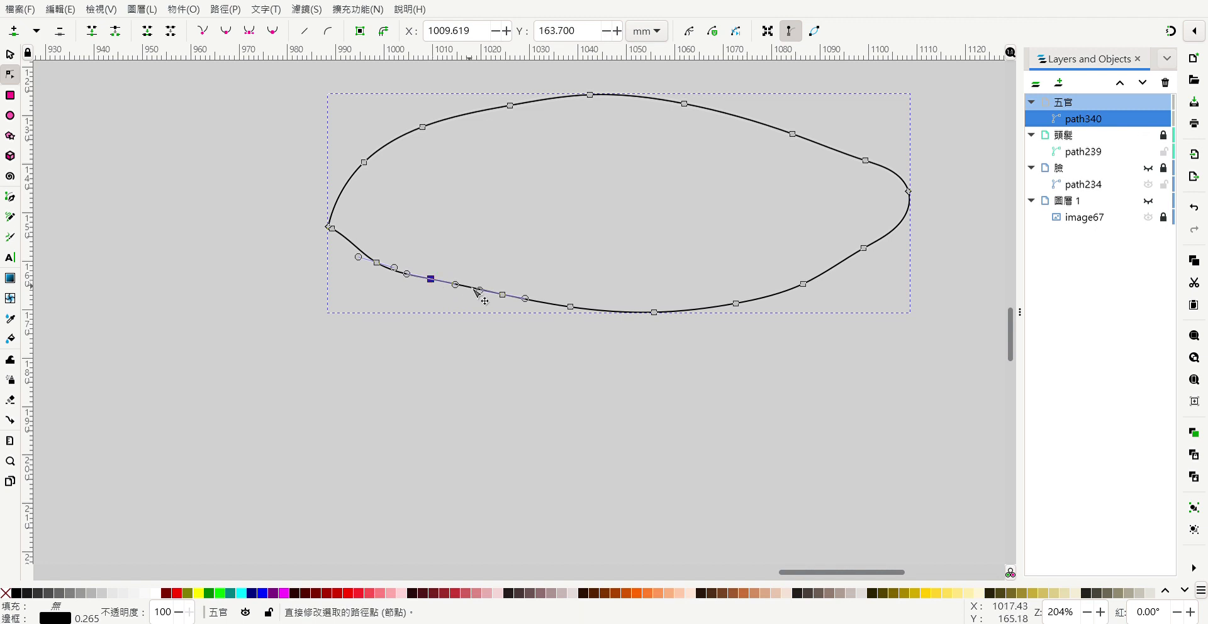
{"action": "left_click_drag", "start_coordinate": [475, 289], "coordinate": [503, 297]}
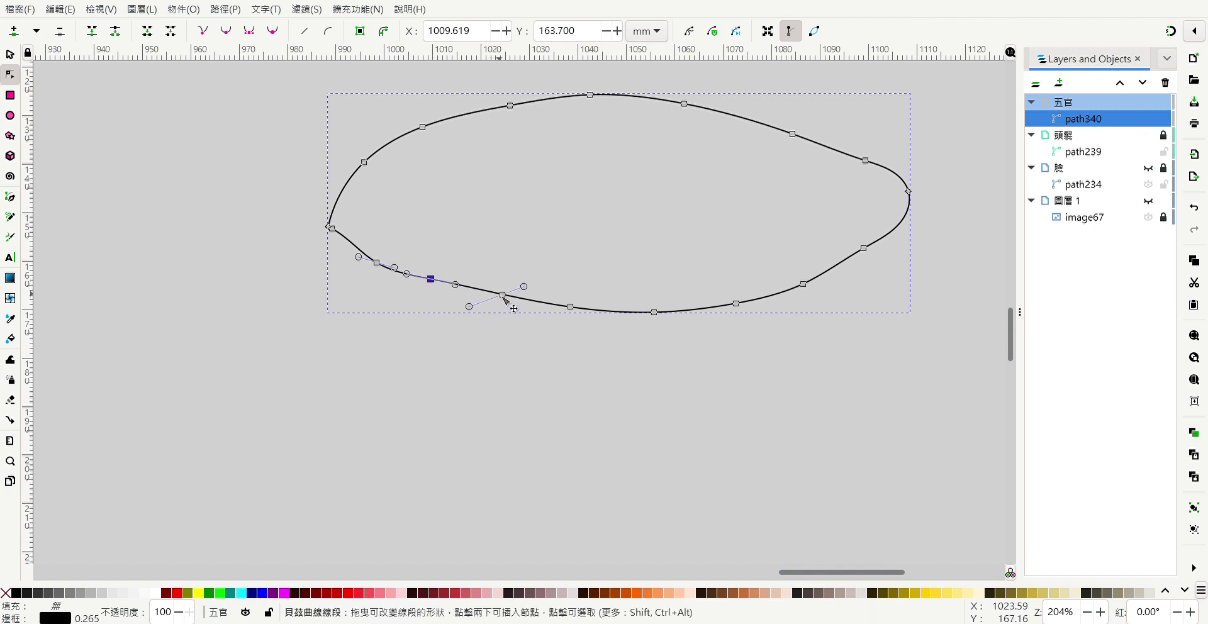
{"action": "mouse_move", "coordinate": [1150, 134]}
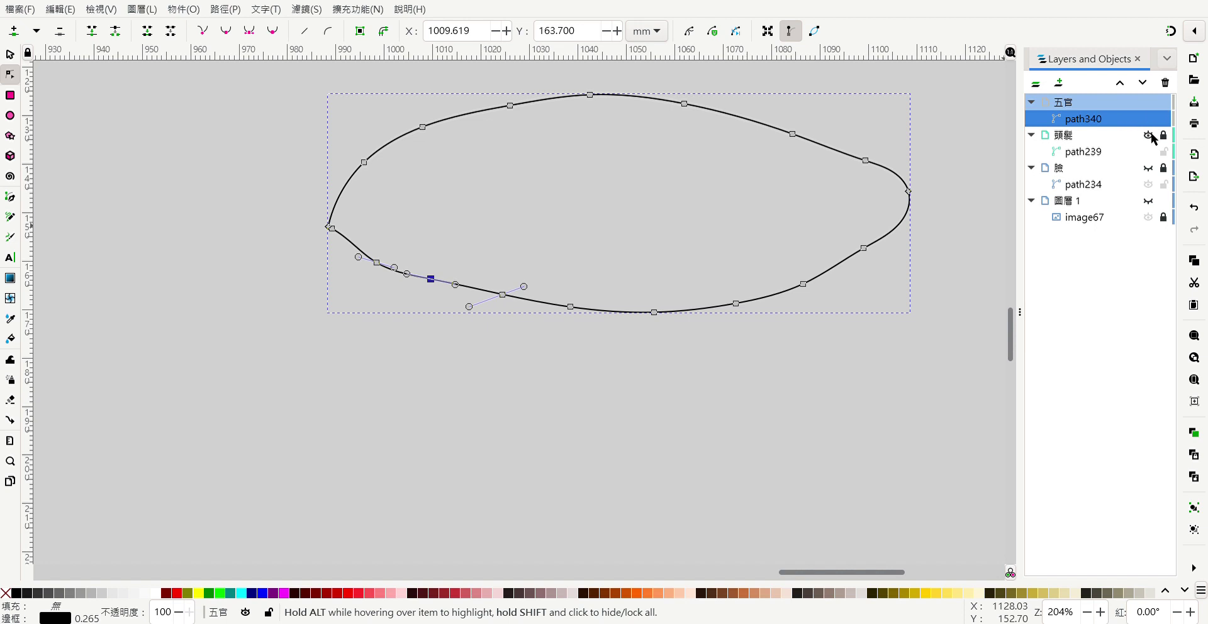
{"action": "left_click", "coordinate": [1148, 200]}
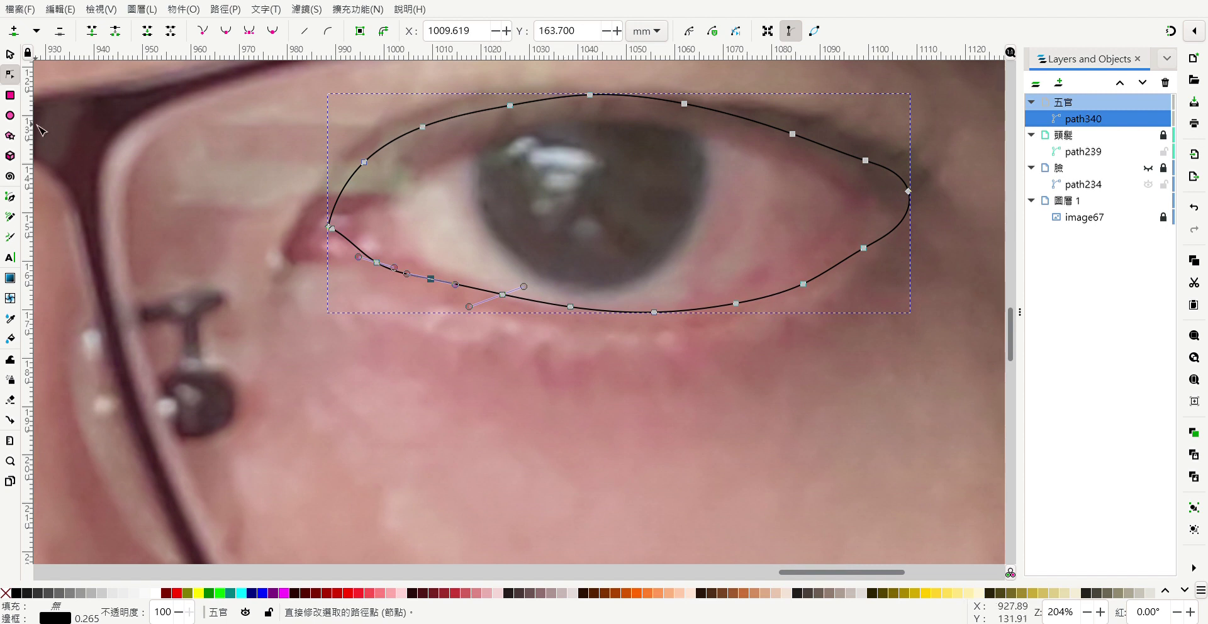
Draw a dark-red circle over the iris, move it up and stretch it to 46.915 × 44.445 mm.
{"action": "left_click", "coordinate": [11, 116]}
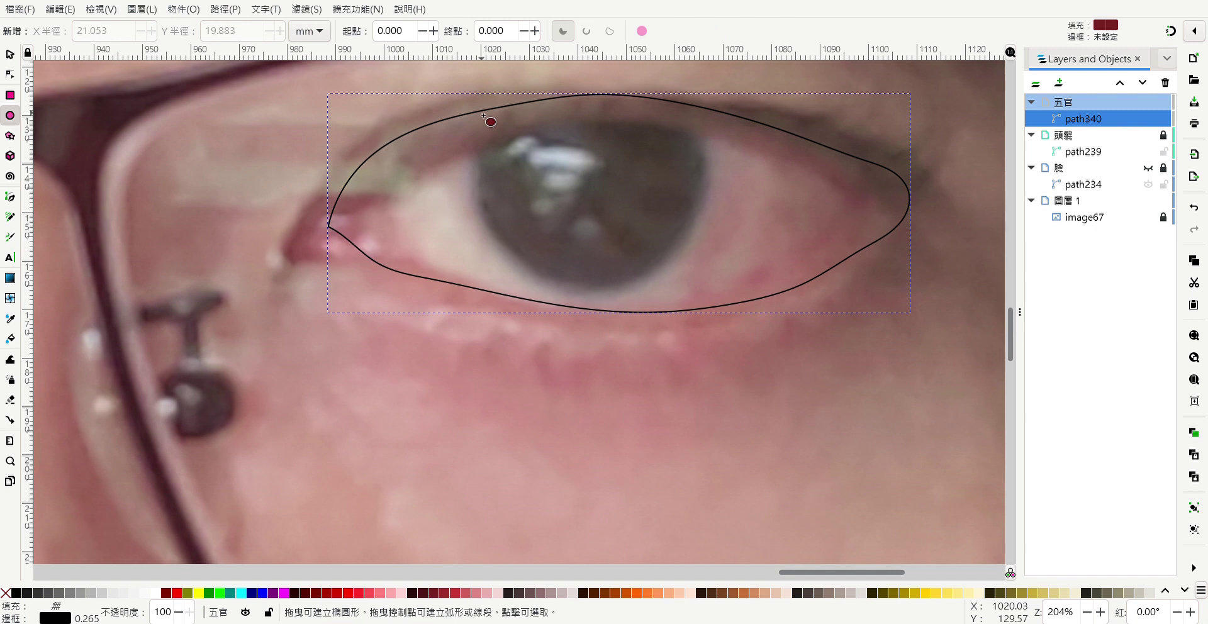
{"action": "mouse_move", "coordinate": [479, 112]}
{"action": "left_mouse_down"}
{"action": "mouse_move", "coordinate": [578, 215]}
{"action": "mouse_move", "coordinate": [709, 318]}
{"action": "left_mouse_up"}
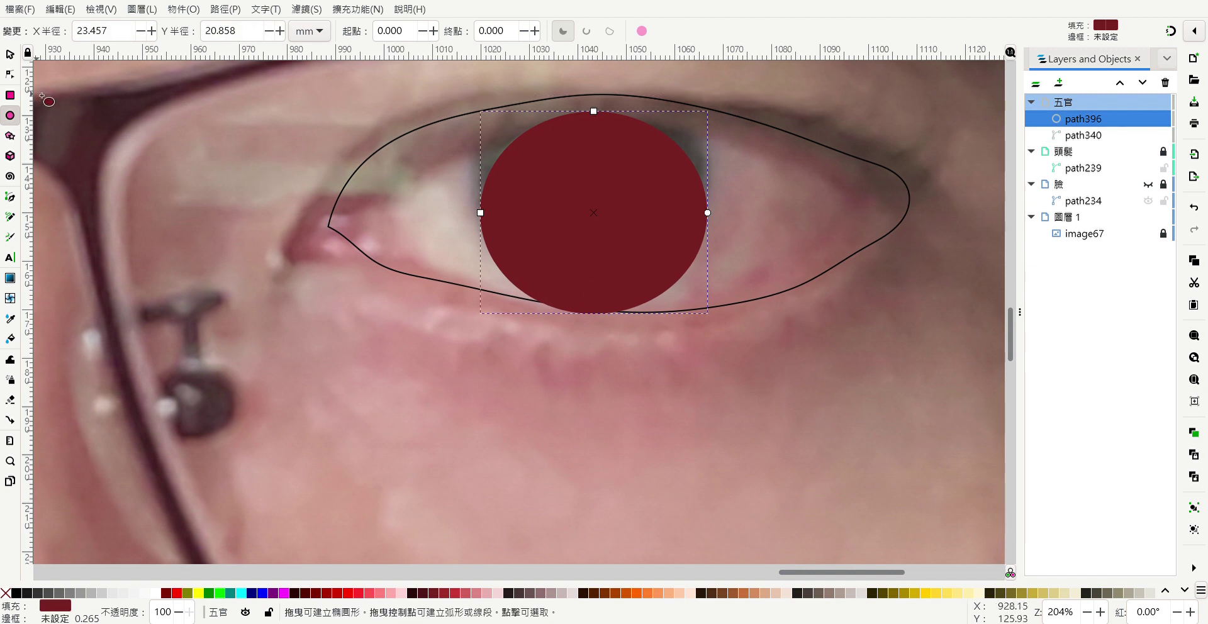
{"action": "left_click", "coordinate": [10, 54]}
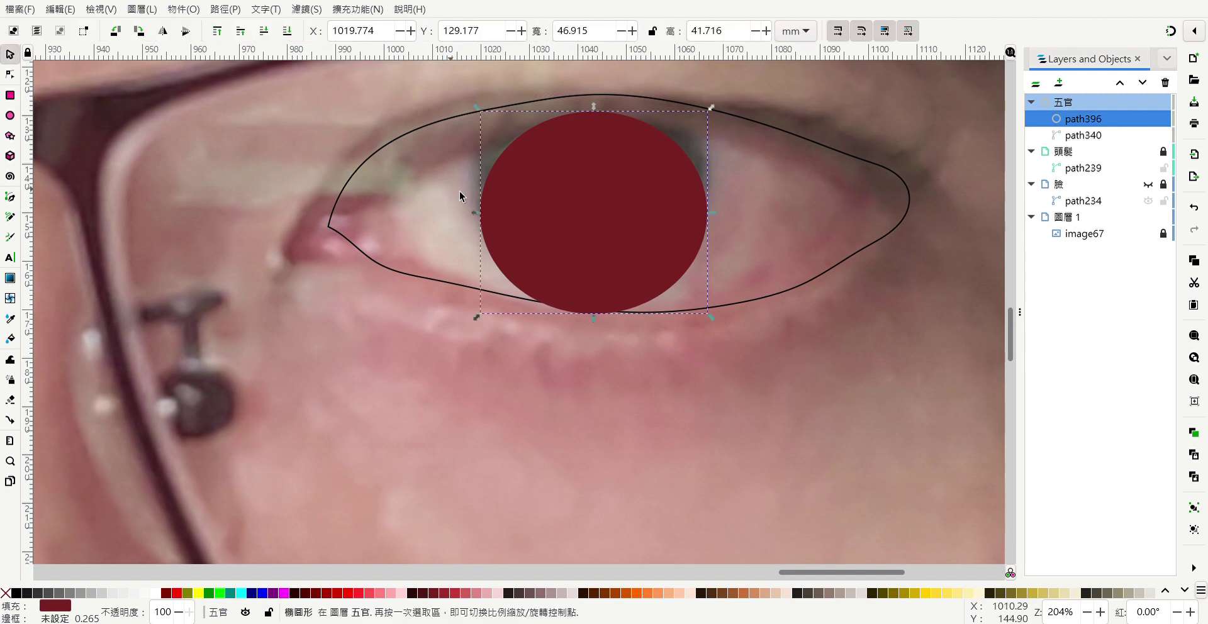
{"action": "left_click_drag", "start_coordinate": [539, 202], "coordinate": [539, 184]}
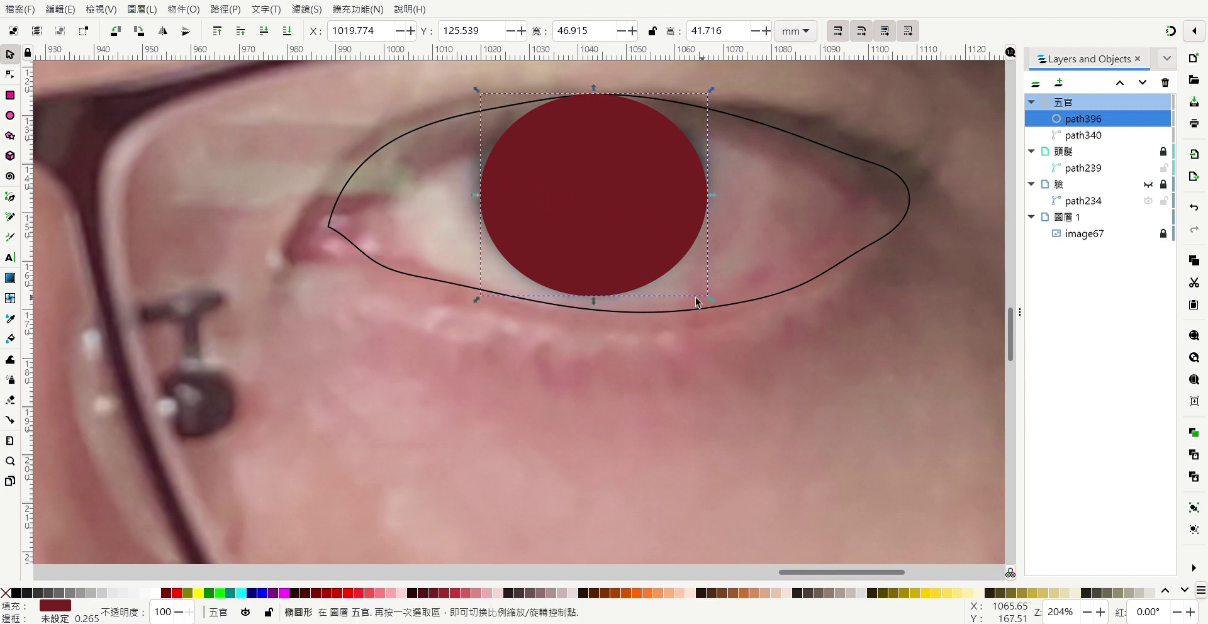
{"action": "left_click_drag", "start_coordinate": [595, 303], "coordinate": [596, 317]}
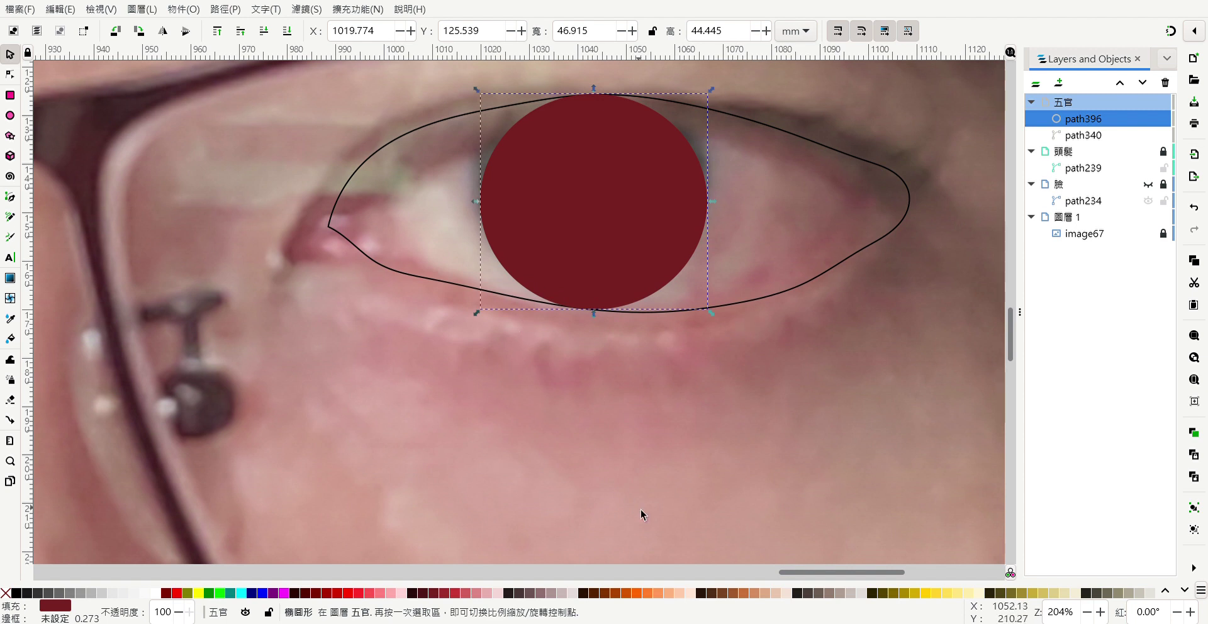
Make the circle near-black and fill the eye outline a light greyish pink.
{"action": "left_click", "coordinate": [412, 593]}
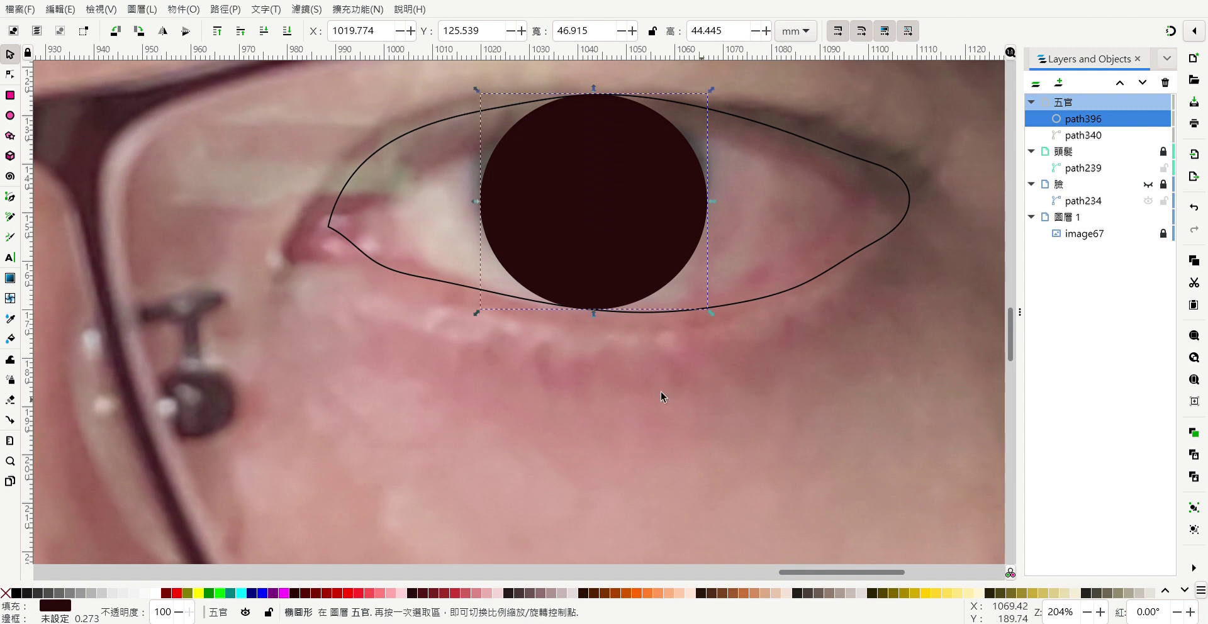
{"action": "left_click", "coordinate": [451, 283]}
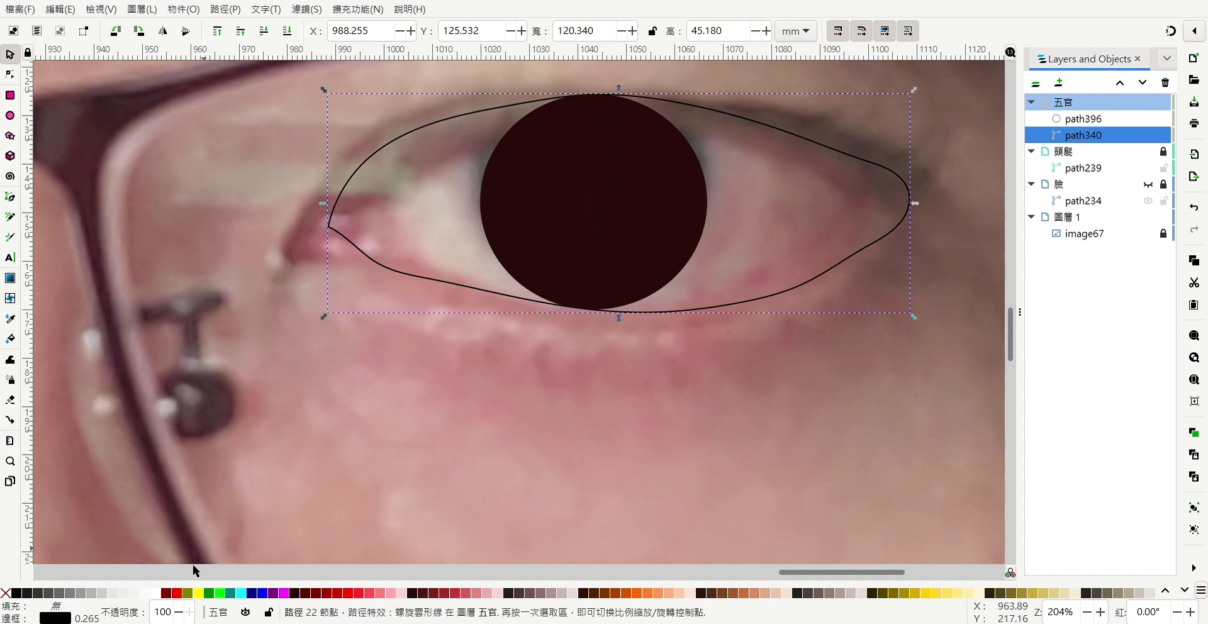
{"action": "left_click", "coordinate": [573, 593]}
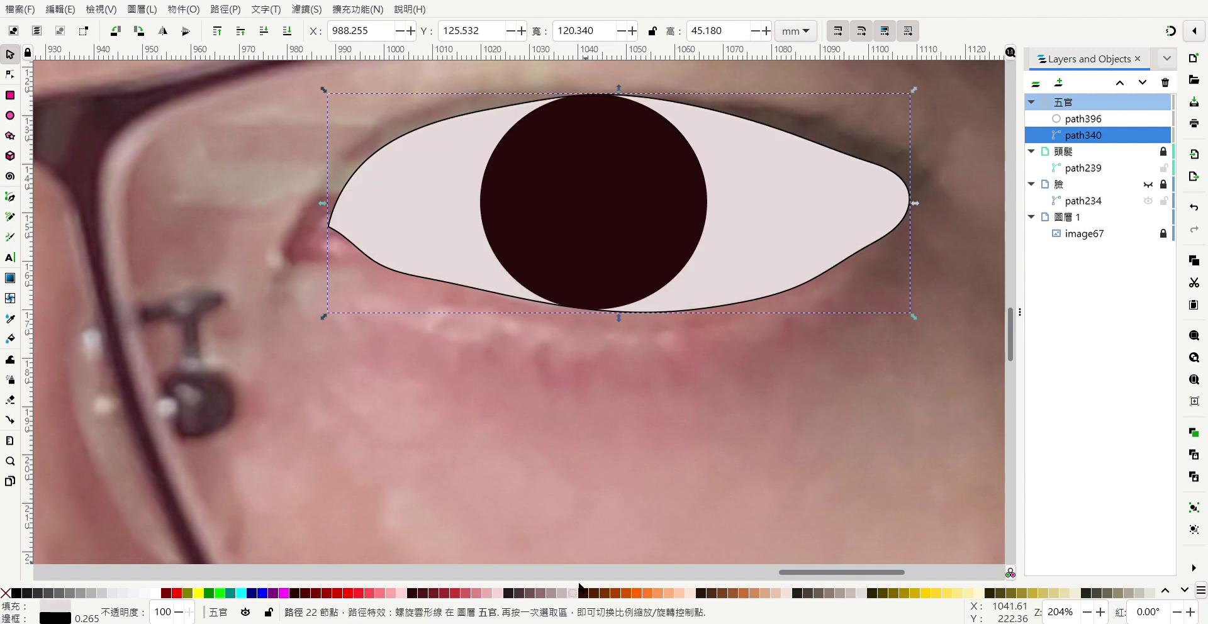
{"action": "left_click", "coordinate": [562, 593]}
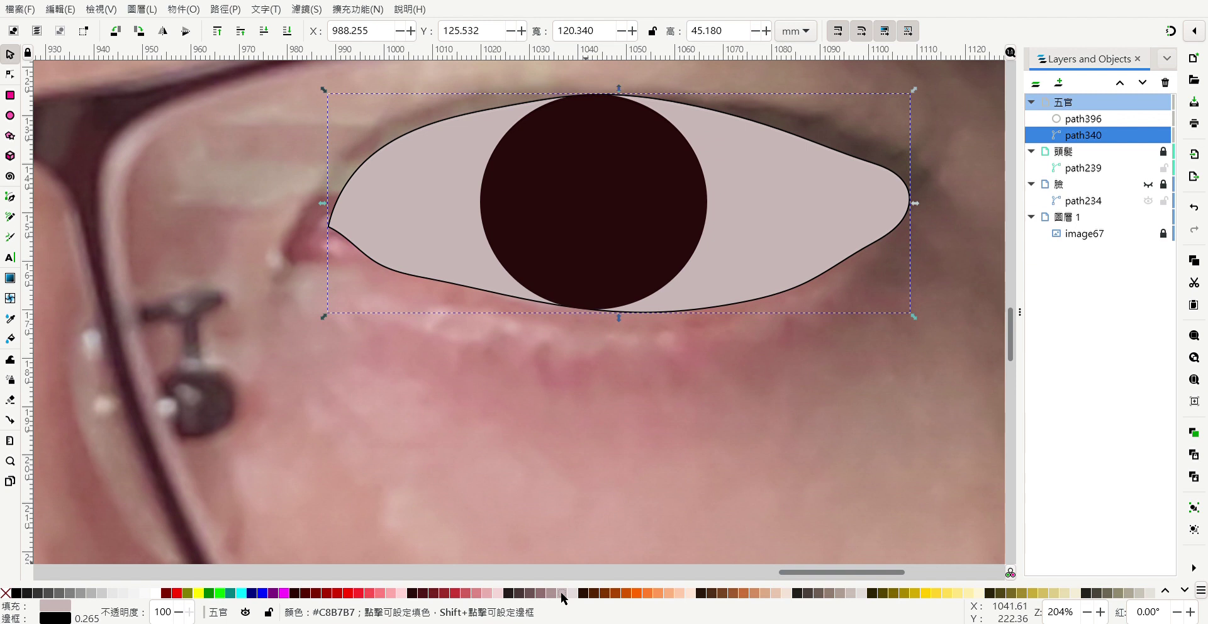
{"action": "left_click", "coordinate": [552, 594]}
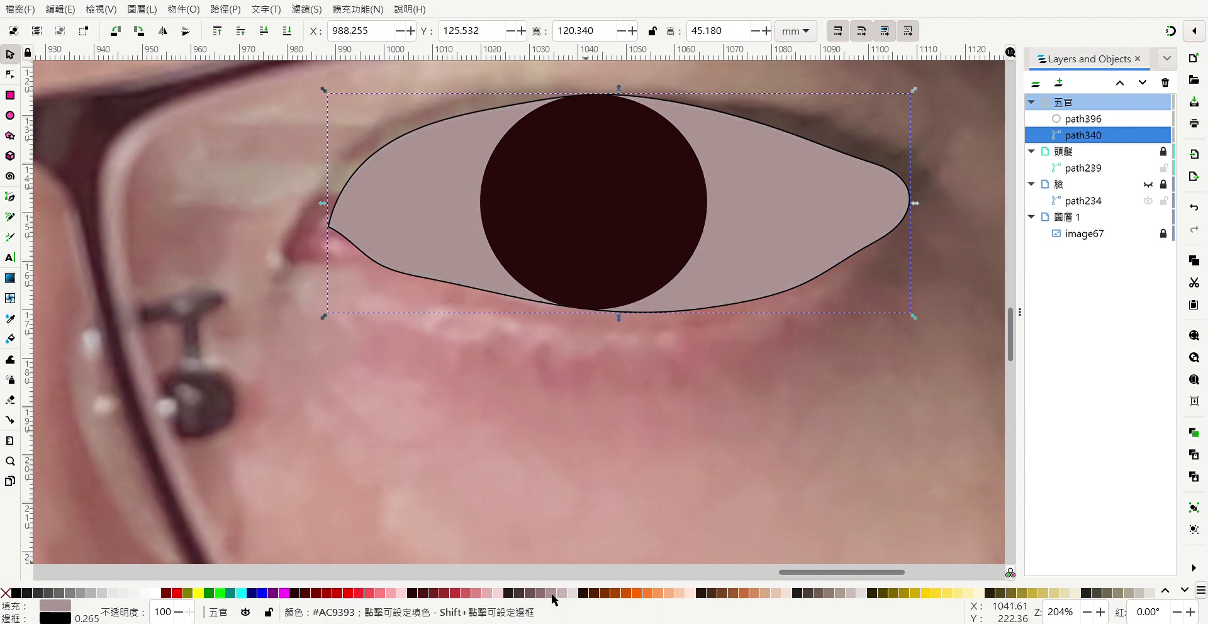
{"action": "left_click", "coordinate": [562, 593]}
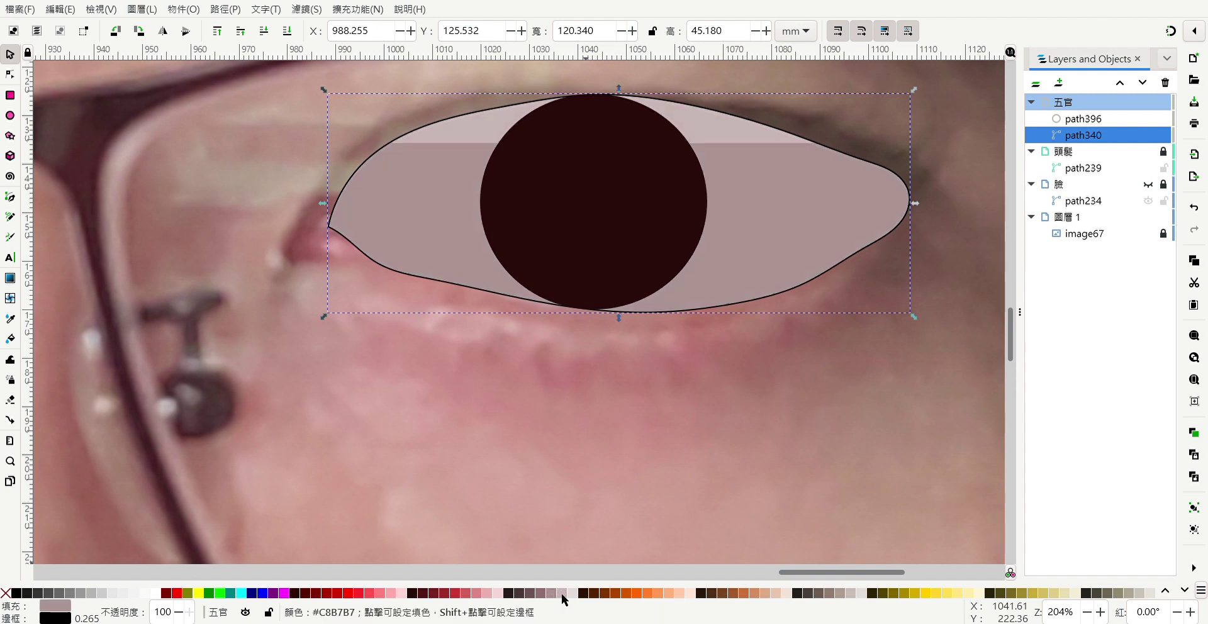
{"action": "scroll", "coordinate": [633, 455], "scroll_direction": "down", "scroll_amount": 1, "text": "ctrl"}
{"action": "scroll", "coordinate": [633, 455], "scroll_direction": "down", "scroll_amount": 3, "text": "ctrl"}
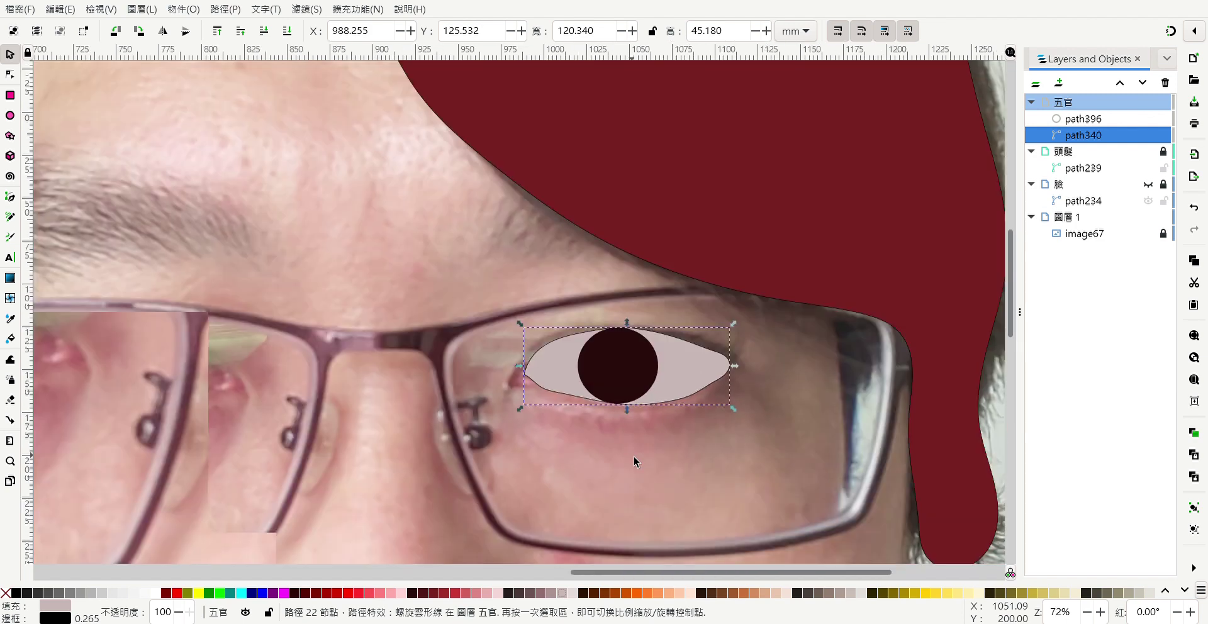
{"action": "scroll", "coordinate": [635, 456], "scroll_direction": "down", "scroll_amount": 1, "text": "ctrl"}
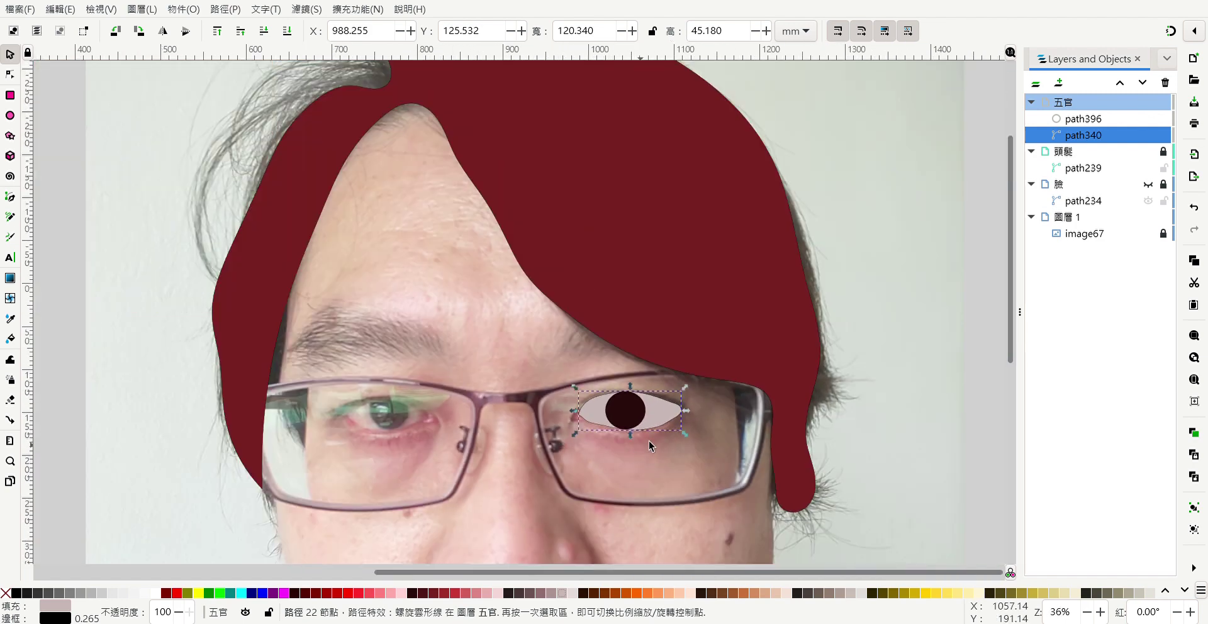
{"action": "scroll", "coordinate": [407, 379], "scroll_direction": "down", "scroll_amount": 2}
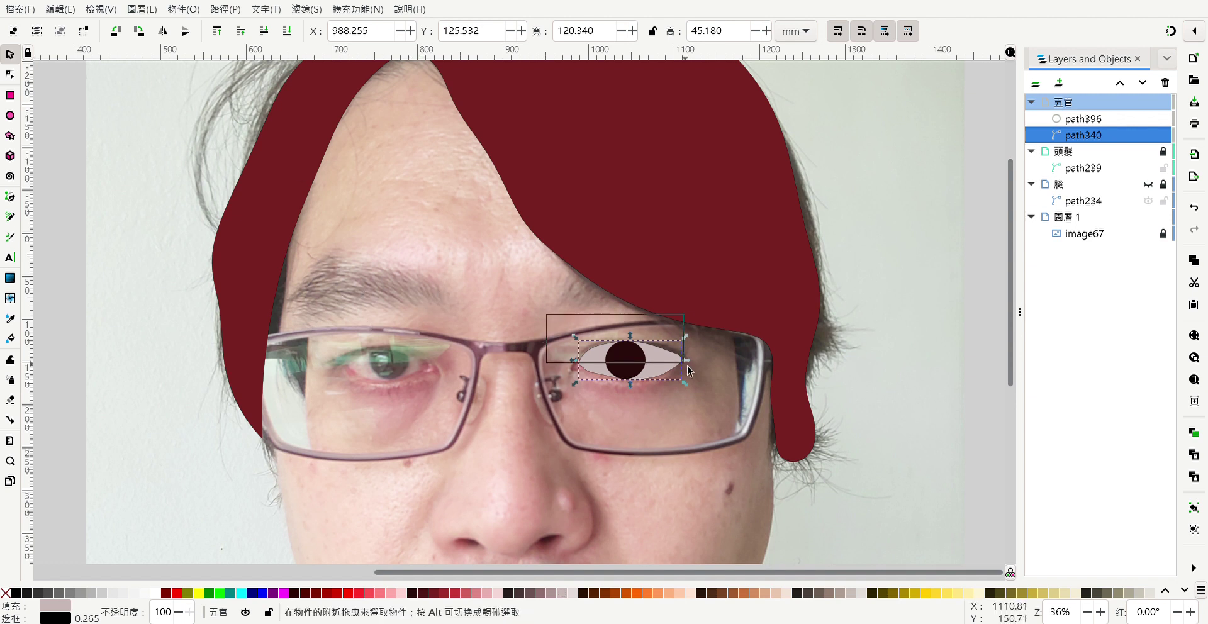
Recolor the pupil circle alone to dark grey-brown.
{"action": "left_click", "coordinate": [626, 358], "text": "shift"}
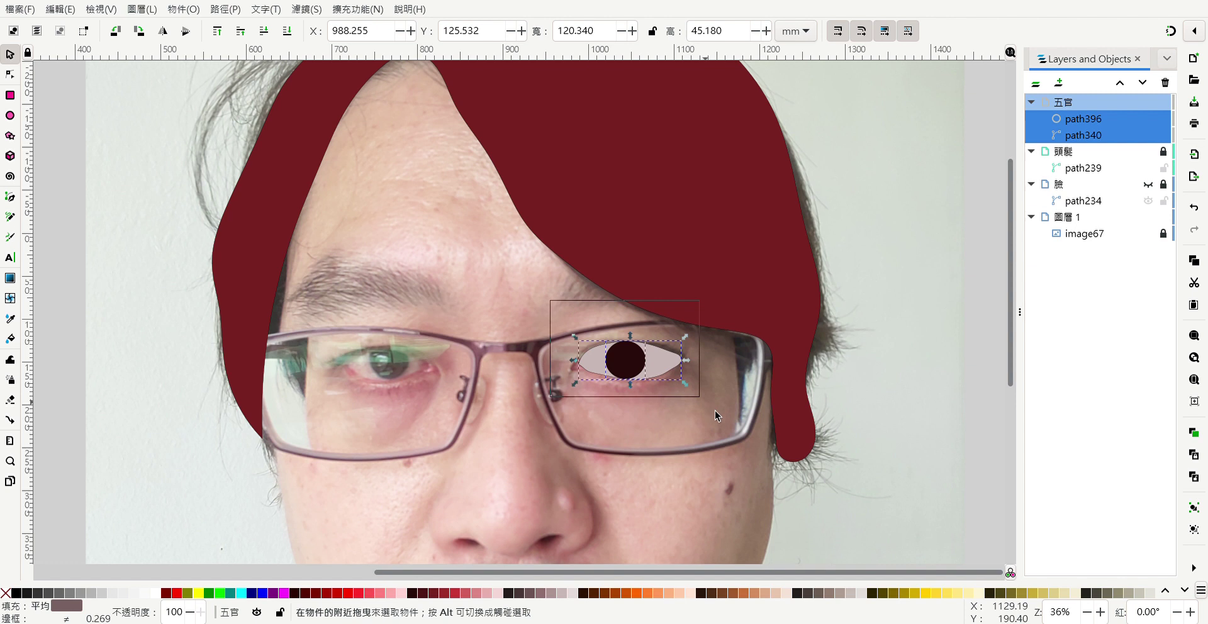
{"action": "left_click", "coordinate": [624, 361]}
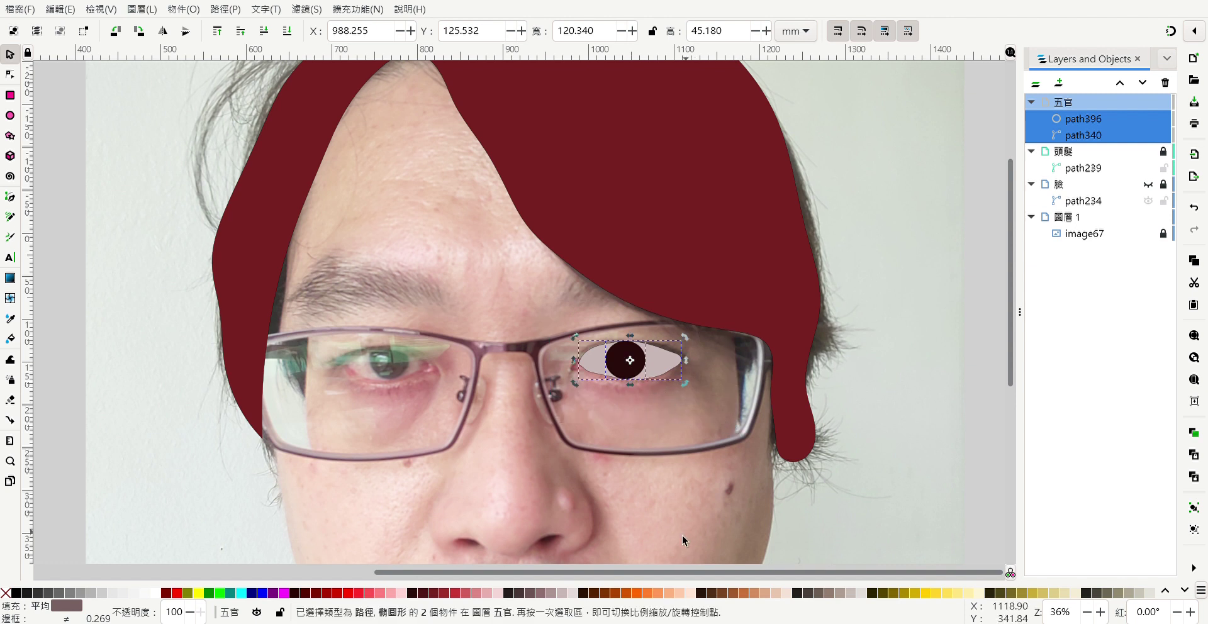
{"action": "left_click", "coordinate": [530, 593]}
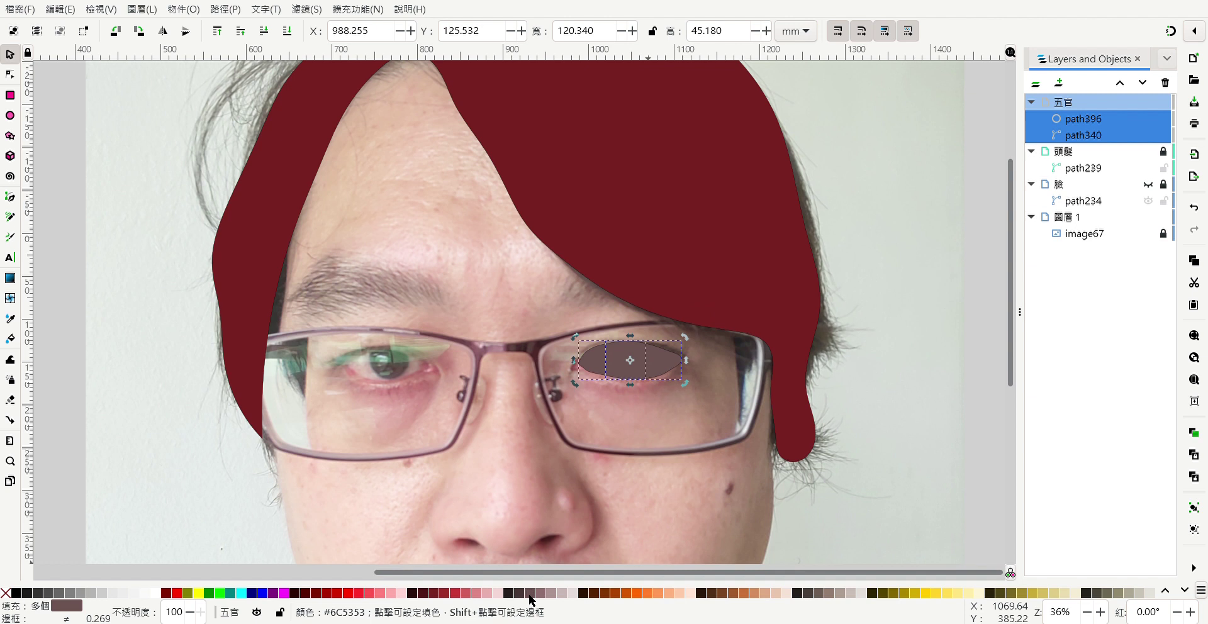
{"action": "key", "text": "ctrl+z"}
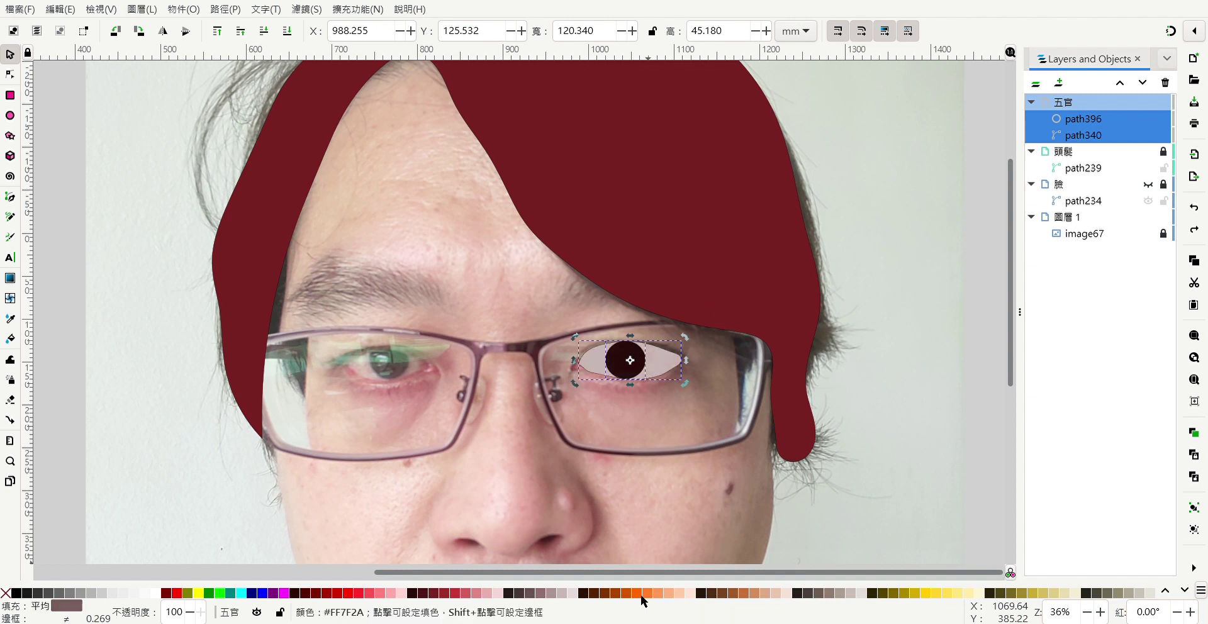
{"action": "left_click", "coordinate": [889, 434]}
{"action": "left_click", "coordinate": [626, 364]}
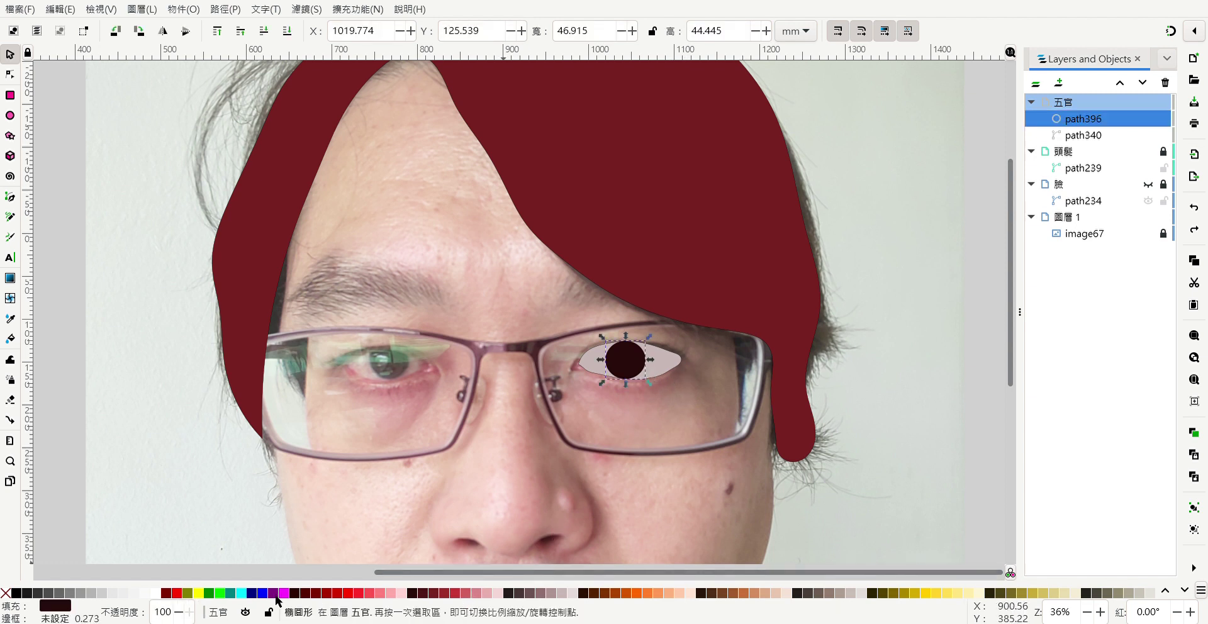
{"action": "left_click", "coordinate": [532, 597]}
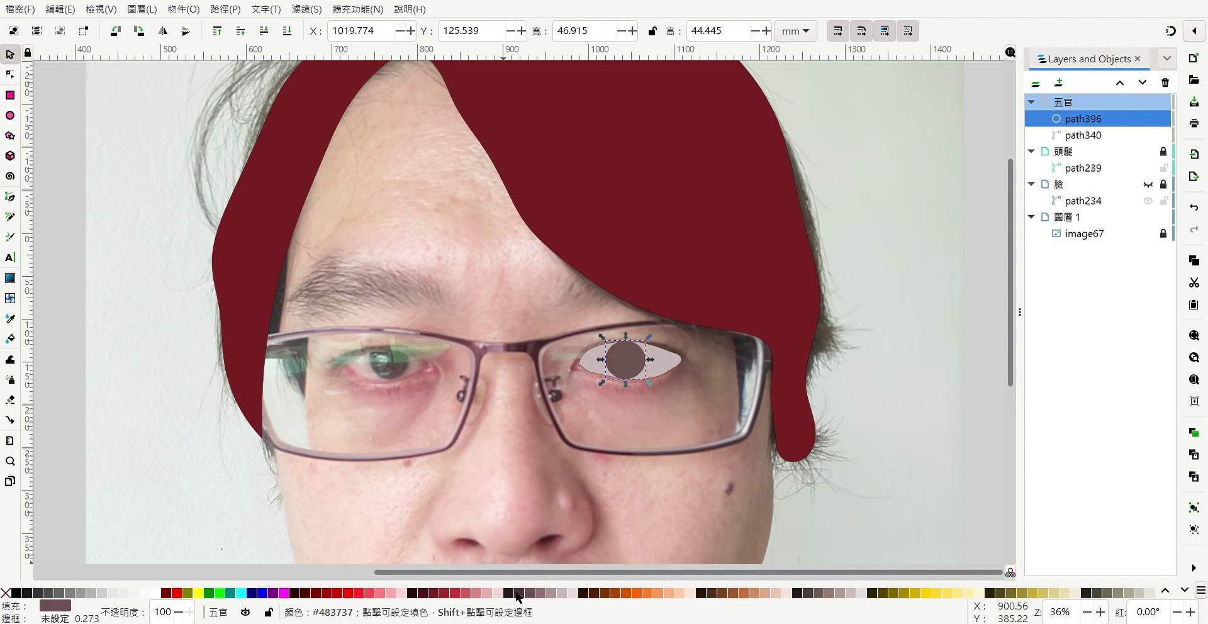
{"action": "left_click", "coordinate": [516, 594]}
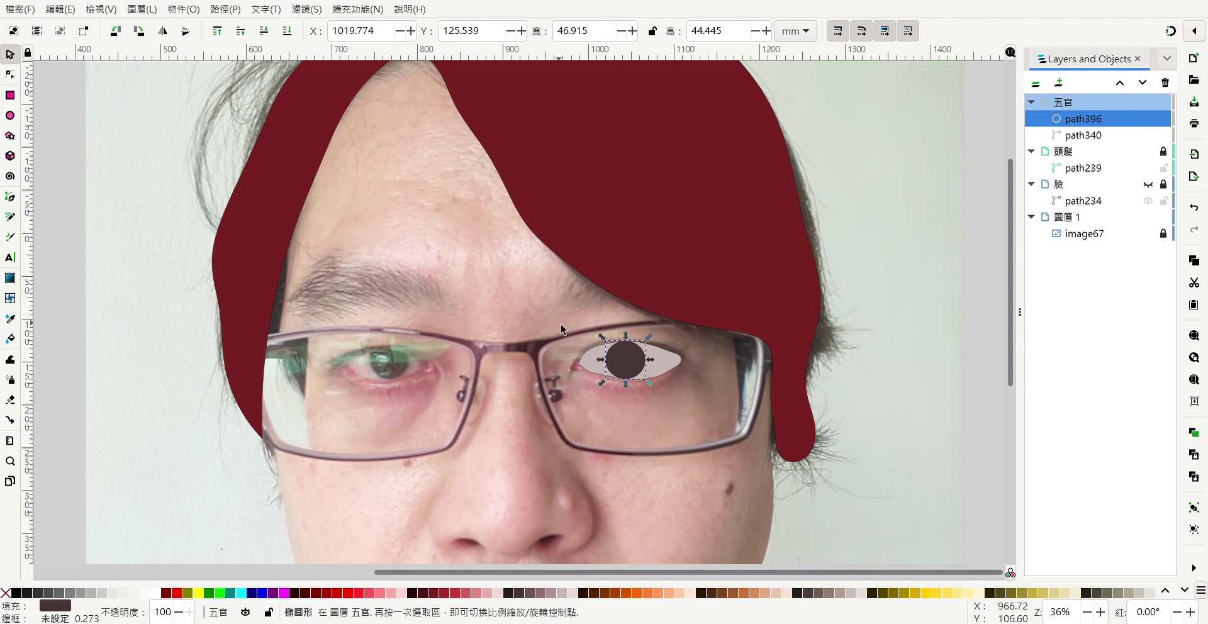
Group the pupil and eye outline as g400 and duplicate it as g406.
{"action": "left_click_drag", "start_coordinate": [553, 312], "coordinate": [731, 422]}
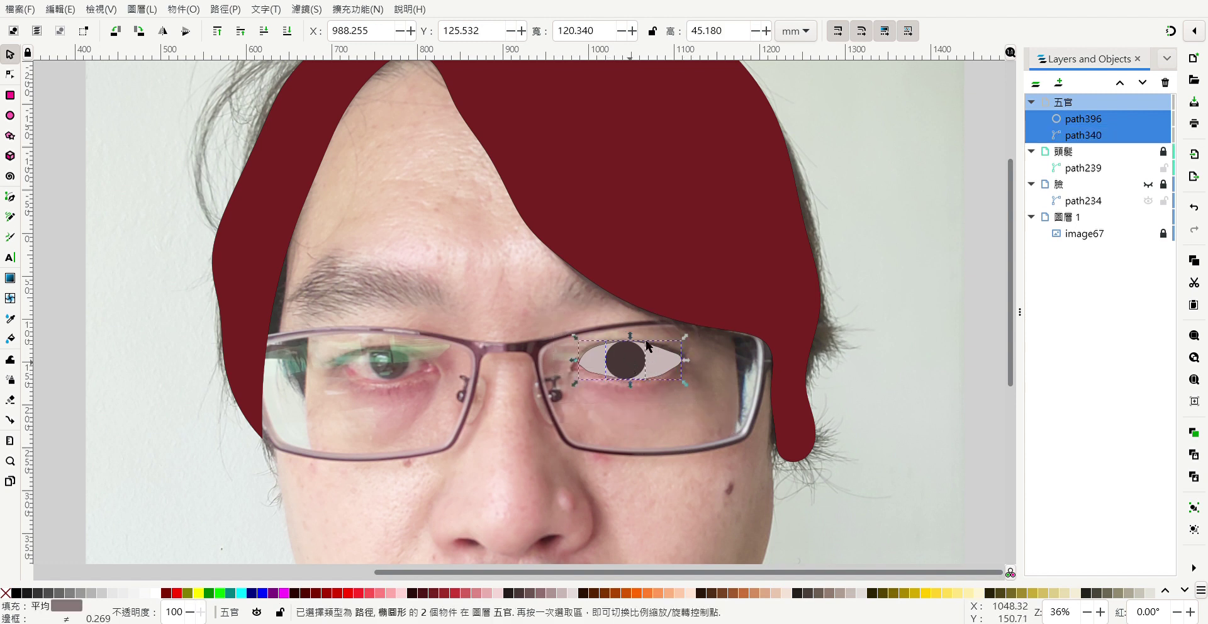
{"action": "key", "text": "ctrl+g"}
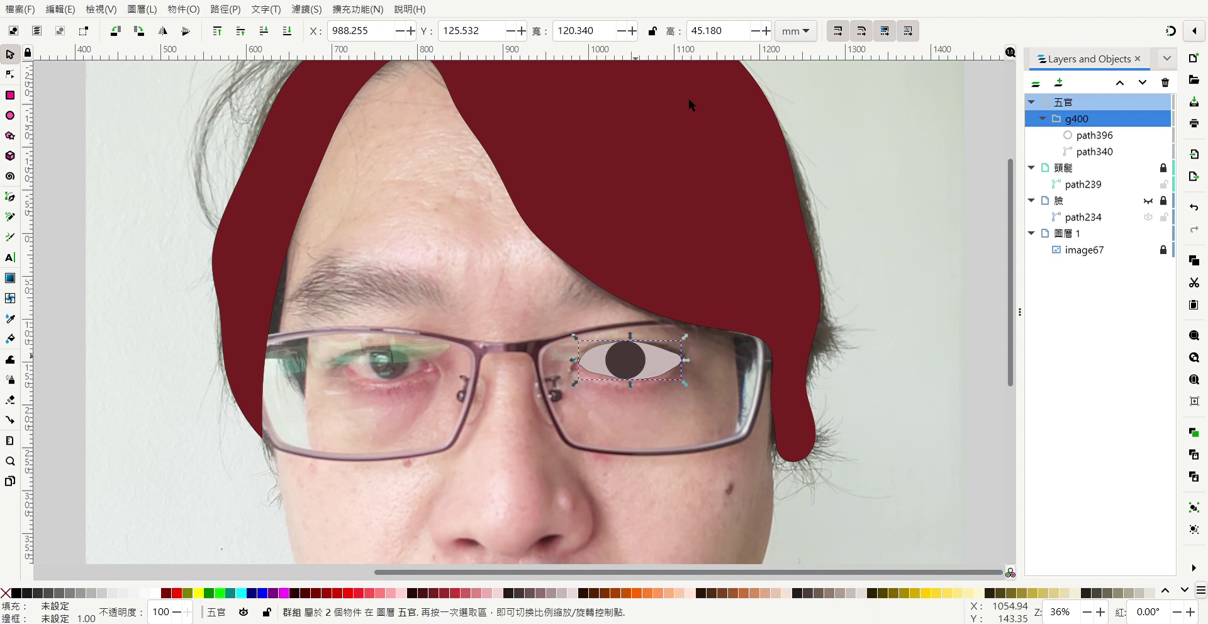
{"action": "key", "text": "ctrl+d"}
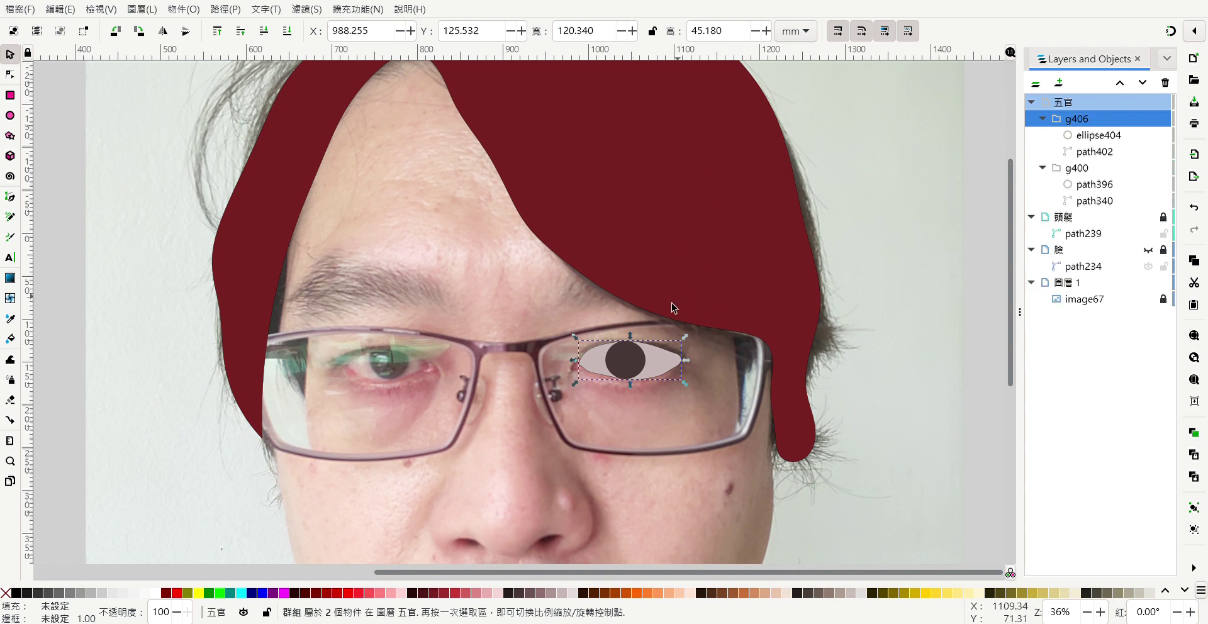
Move the copied eye group over the photo's left eye and mirror it horizontally.
{"action": "left_click_drag", "start_coordinate": [633, 364], "coordinate": [382, 373]}
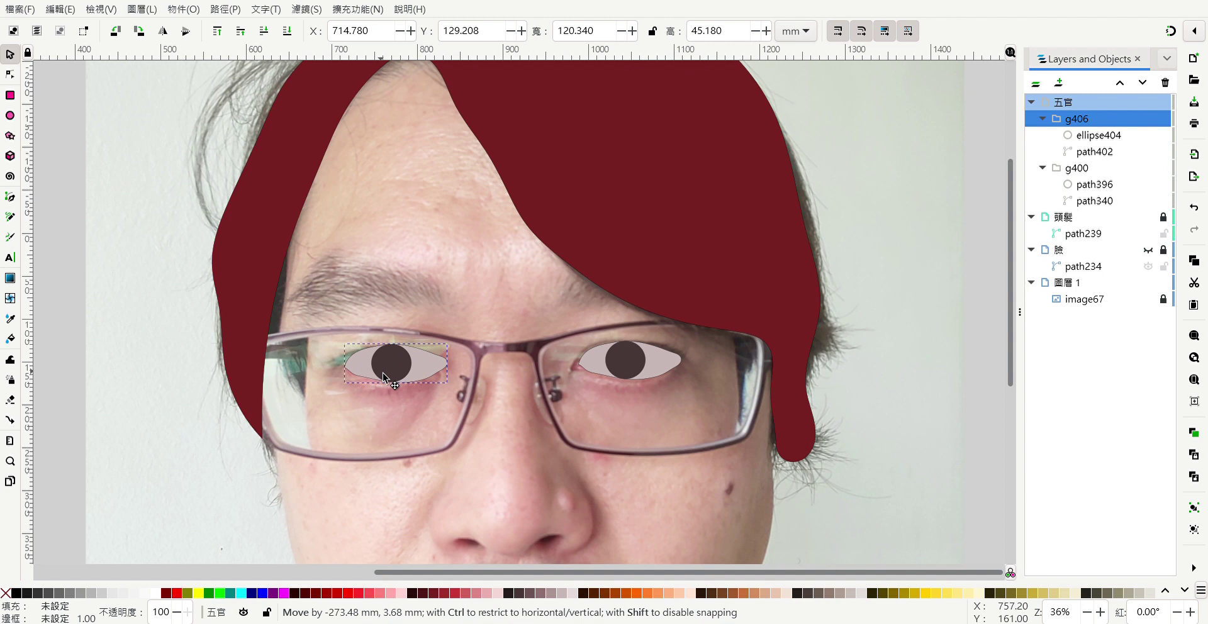
{"action": "left_click_drag", "start_coordinate": [382, 373], "coordinate": [382, 372]}
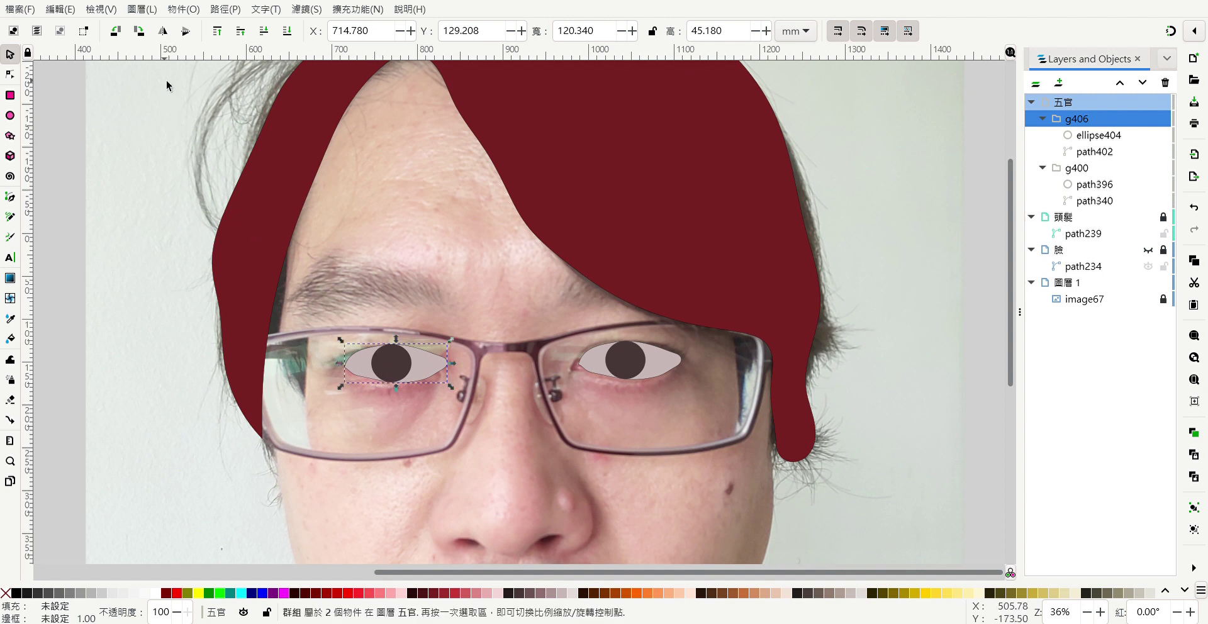
{"action": "left_click", "coordinate": [164, 32]}
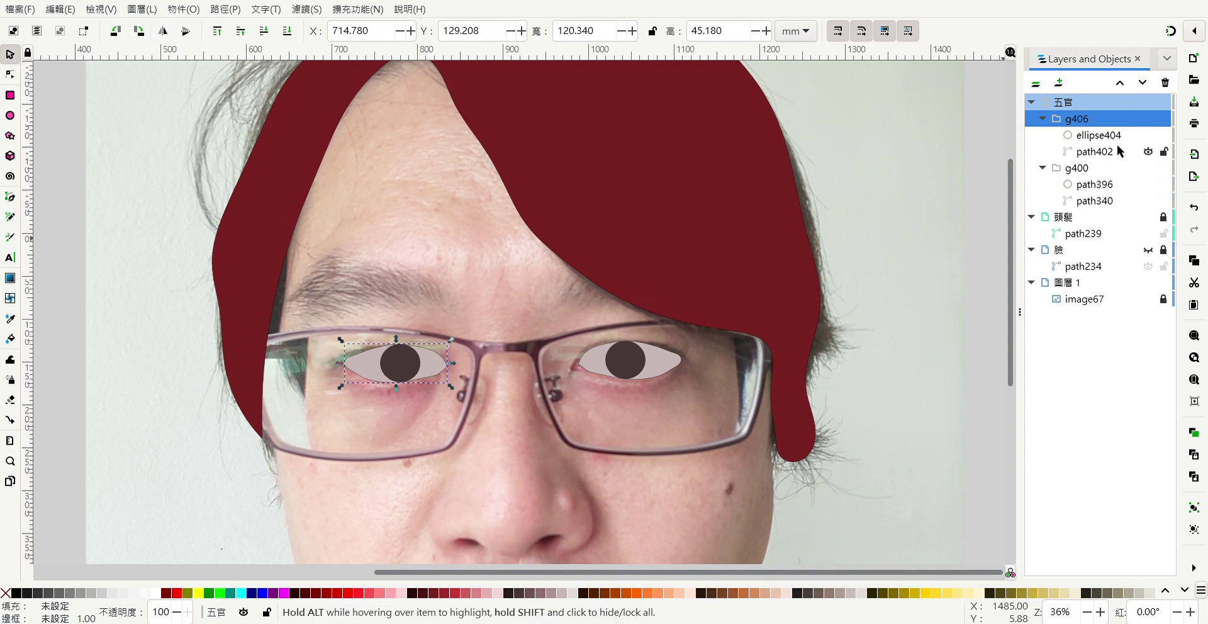
{"action": "mouse_move", "coordinate": [1095, 282]}
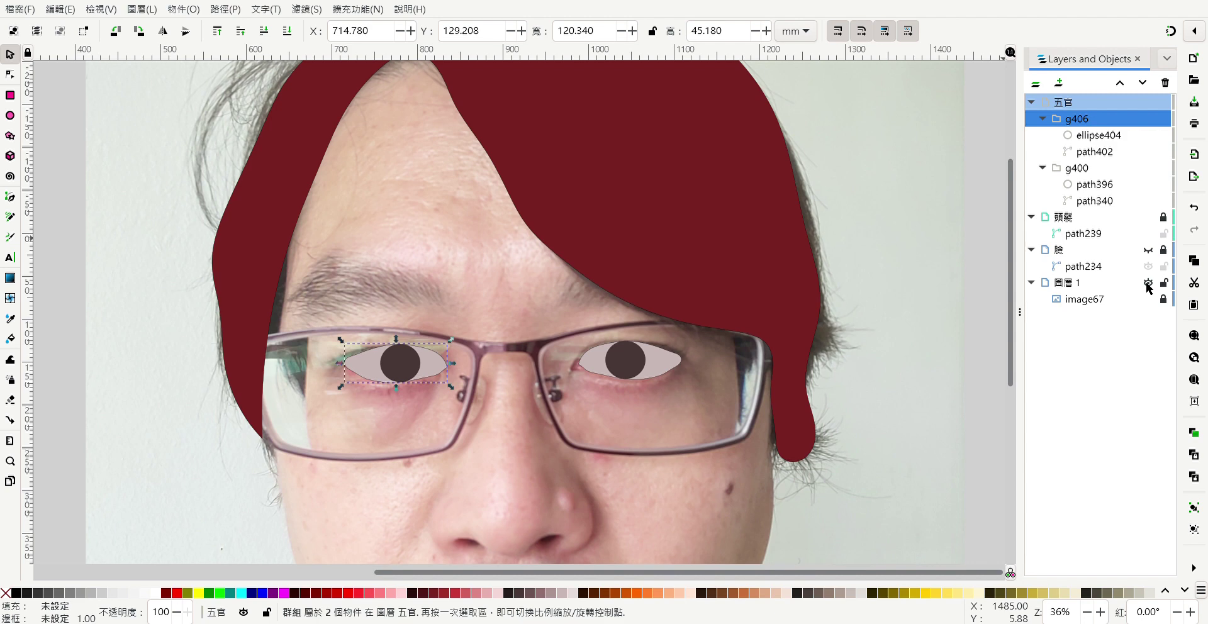
Hide the 圖層 1 reference photo layer and show the pink 臉 face layer.
{"action": "left_click", "coordinate": [1147, 283]}
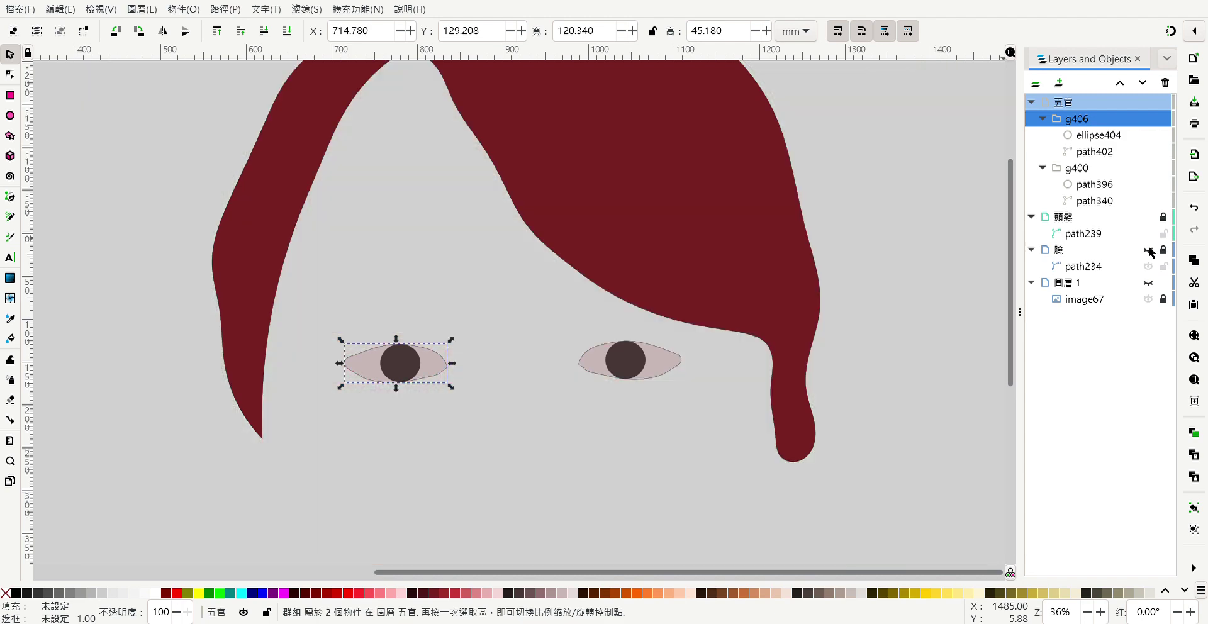
{"action": "left_click", "coordinate": [1148, 250]}
{"action": "scroll", "coordinate": [931, 290], "scroll_direction": "down", "scroll_amount": 2, "text": "ctrl"}
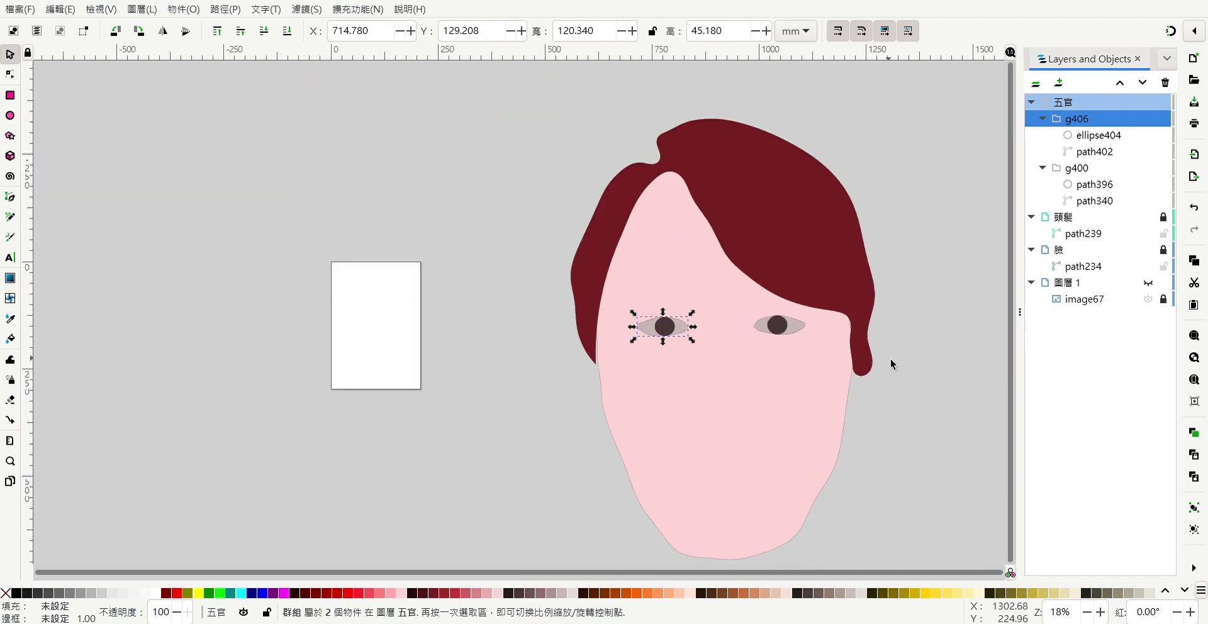
{"action": "scroll", "coordinate": [900, 354], "scroll_direction": "down", "scroll_amount": 2}
{"action": "left_click", "coordinate": [927, 353]}
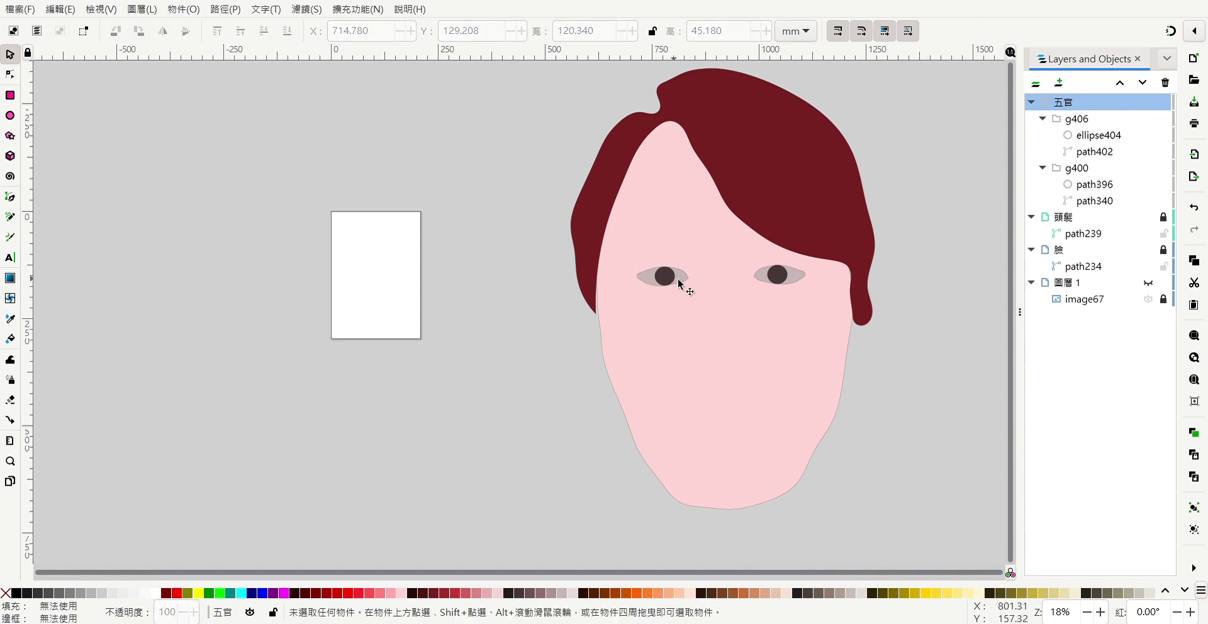
{"action": "scroll", "coordinate": [791, 284], "scroll_direction": "up", "scroll_amount": 1, "text": "ctrl"}
{"action": "scroll", "coordinate": [805, 275], "scroll_direction": "up", "scroll_amount": 1, "text": "ctrl"}
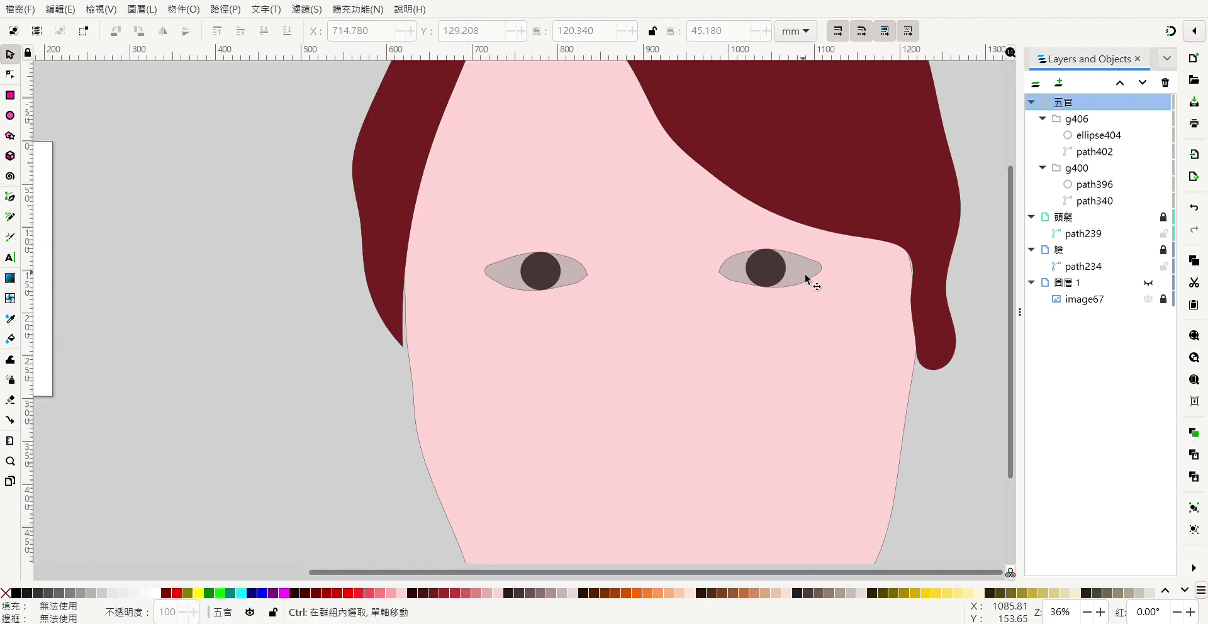
Fill the right eye's white shape with light grey.
{"action": "left_click", "coordinate": [806, 276]}
{"action": "left_click", "coordinate": [806, 276]}
{"action": "key", "text": "Escape"}
{"action": "left_click", "coordinate": [805, 275]}
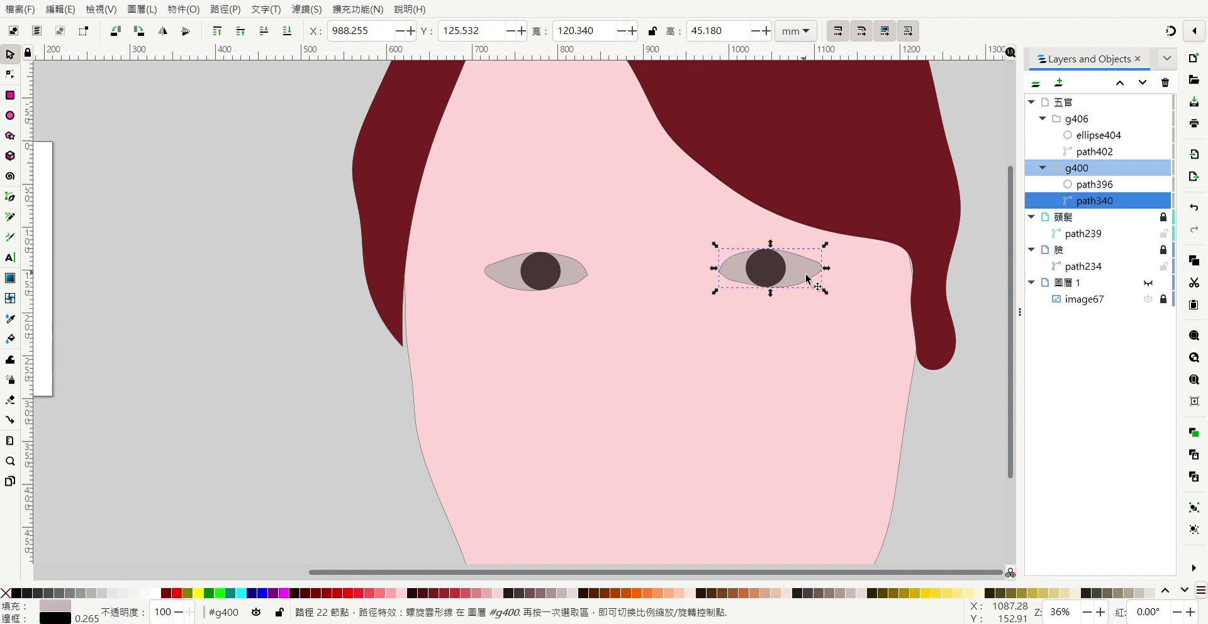
{"action": "left_click", "coordinate": [127, 592]}
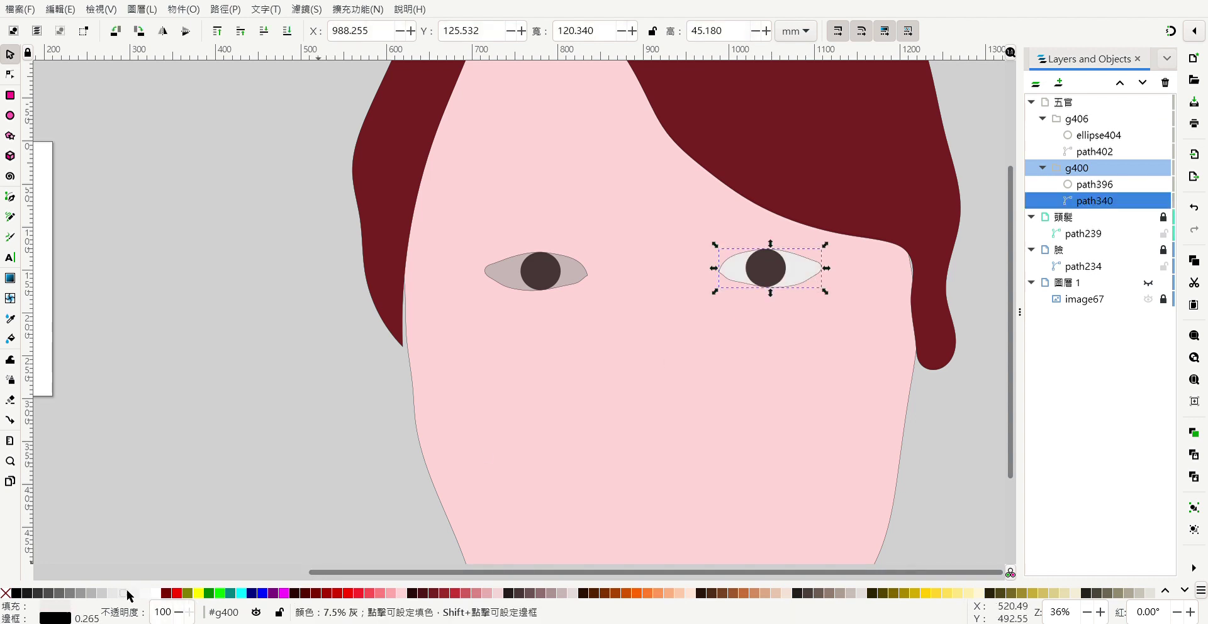
Fill the left eye's white with light grey, settling on 10% grey after trying 20%.
{"action": "left_click", "coordinate": [512, 274]}
{"action": "left_click", "coordinate": [511, 274]}
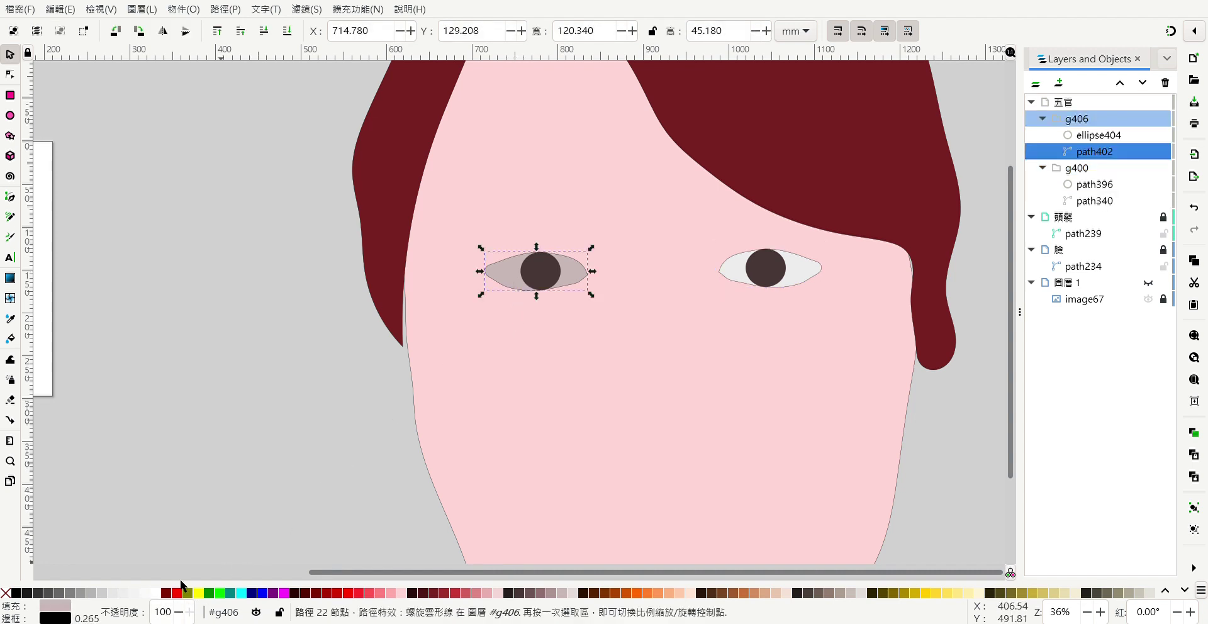
{"action": "left_click", "coordinate": [137, 593]}
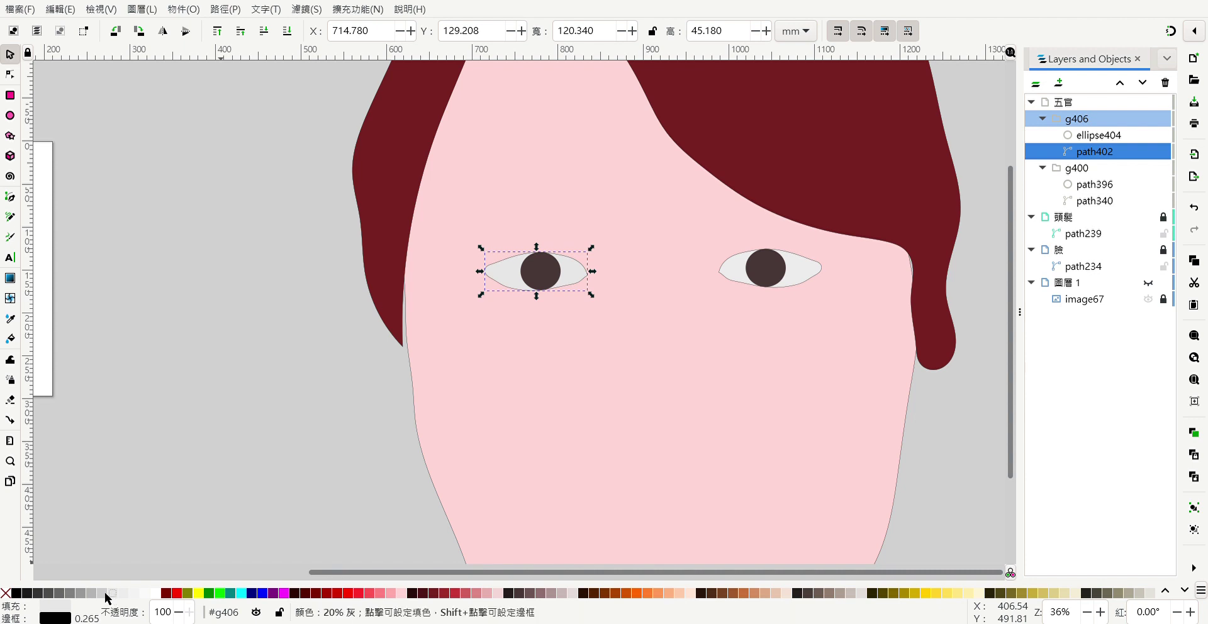
{"action": "left_click", "coordinate": [107, 593]}
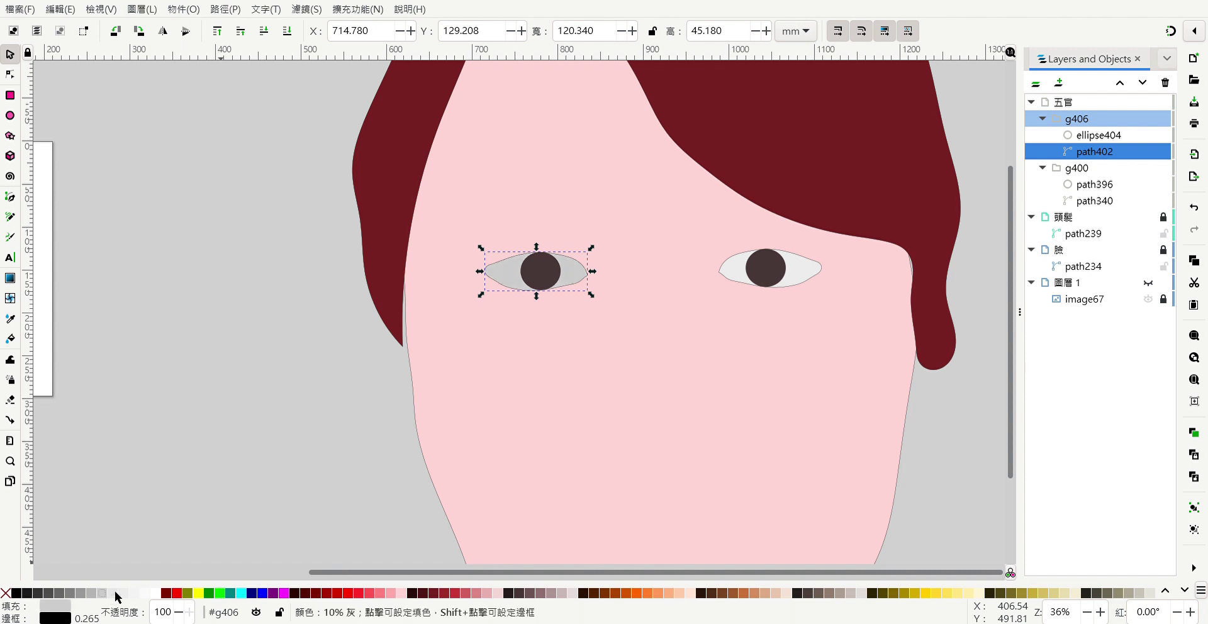
{"action": "left_click", "coordinate": [115, 593]}
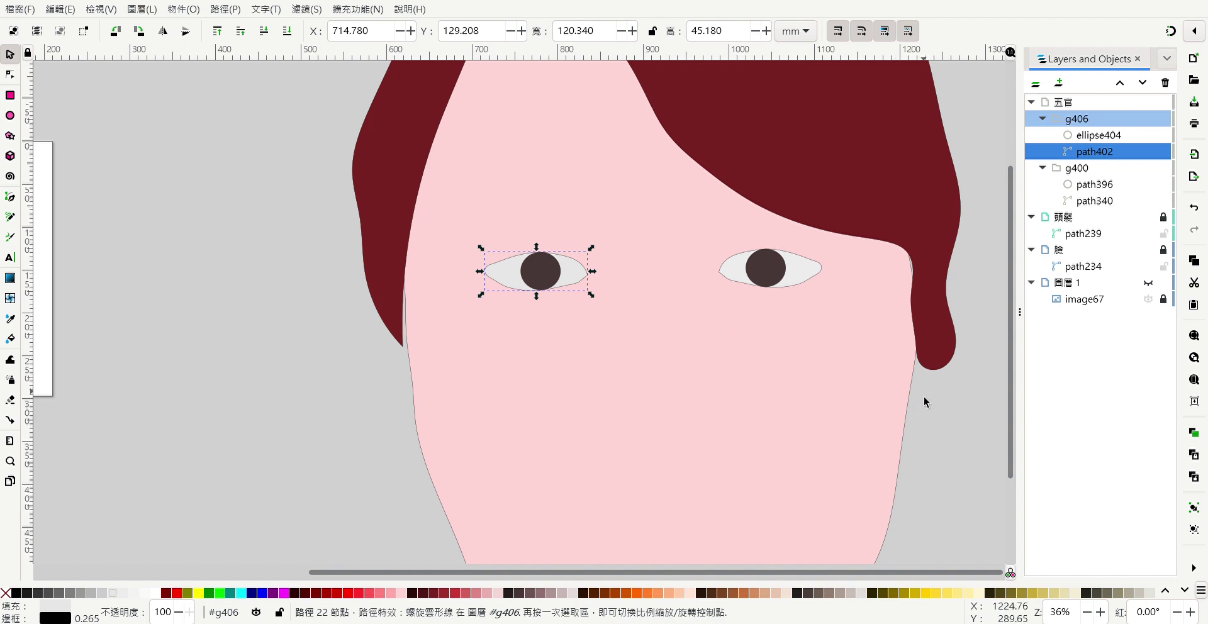
{"action": "scroll", "coordinate": [919, 403], "scroll_direction": "down", "scroll_amount": 2, "text": "ctrl"}
{"action": "scroll", "coordinate": [912, 406], "scroll_direction": "down", "scroll_amount": 4}
{"action": "left_click", "coordinate": [962, 361]}
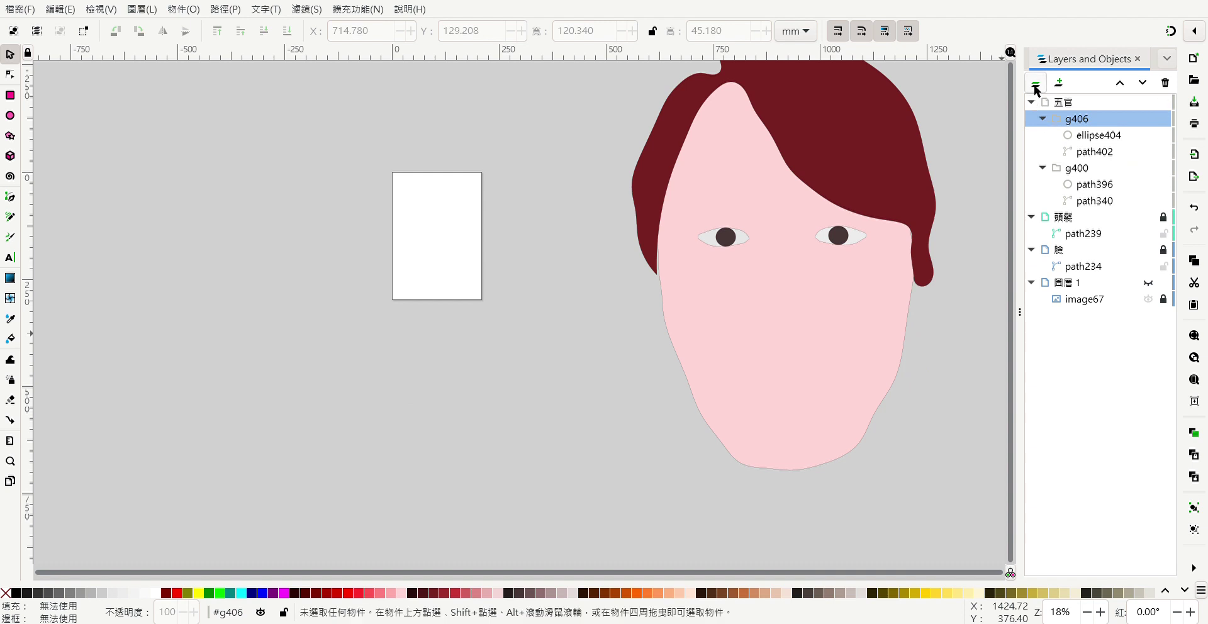
Switch the Layers and Objects panel to list only layers.
{"action": "left_click", "coordinate": [1034, 85]}
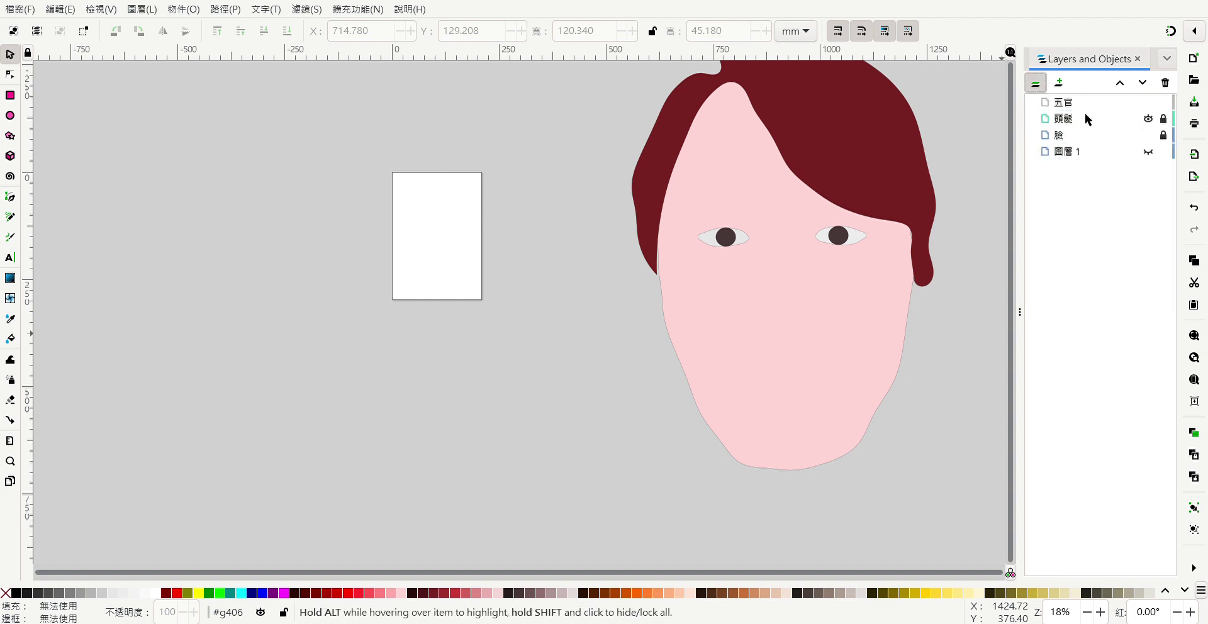
{"action": "left_click", "coordinate": [1035, 85]}
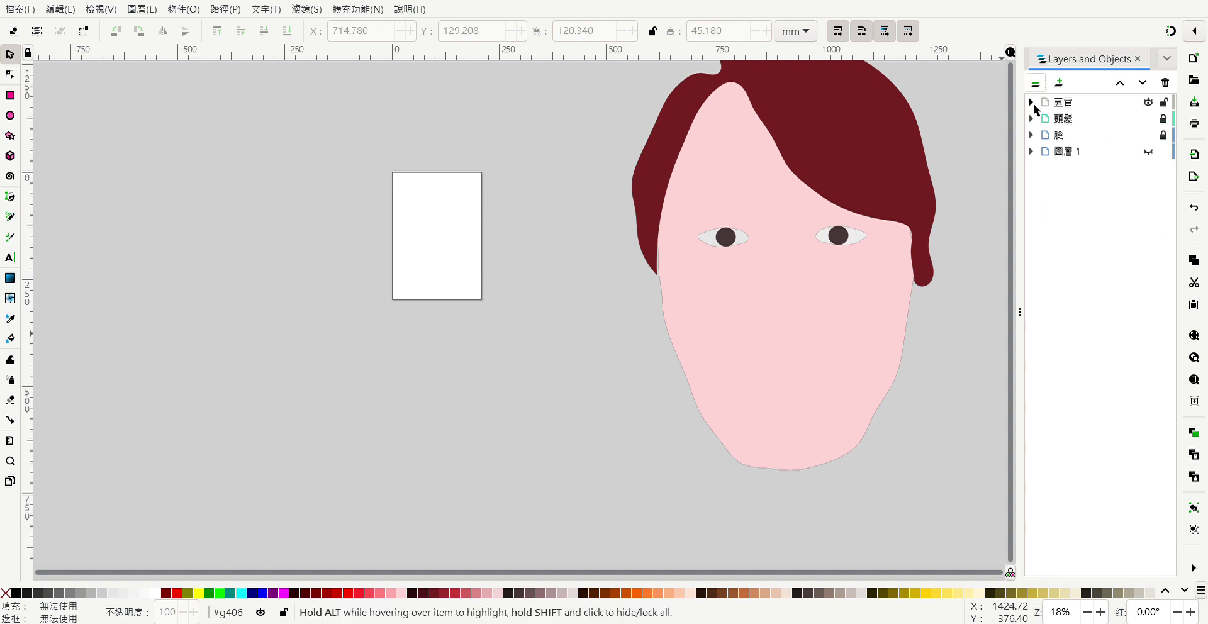
{"action": "left_click", "coordinate": [1031, 103]}
{"action": "left_click", "coordinate": [1032, 103]}
{"action": "left_click", "coordinate": [1037, 87]}
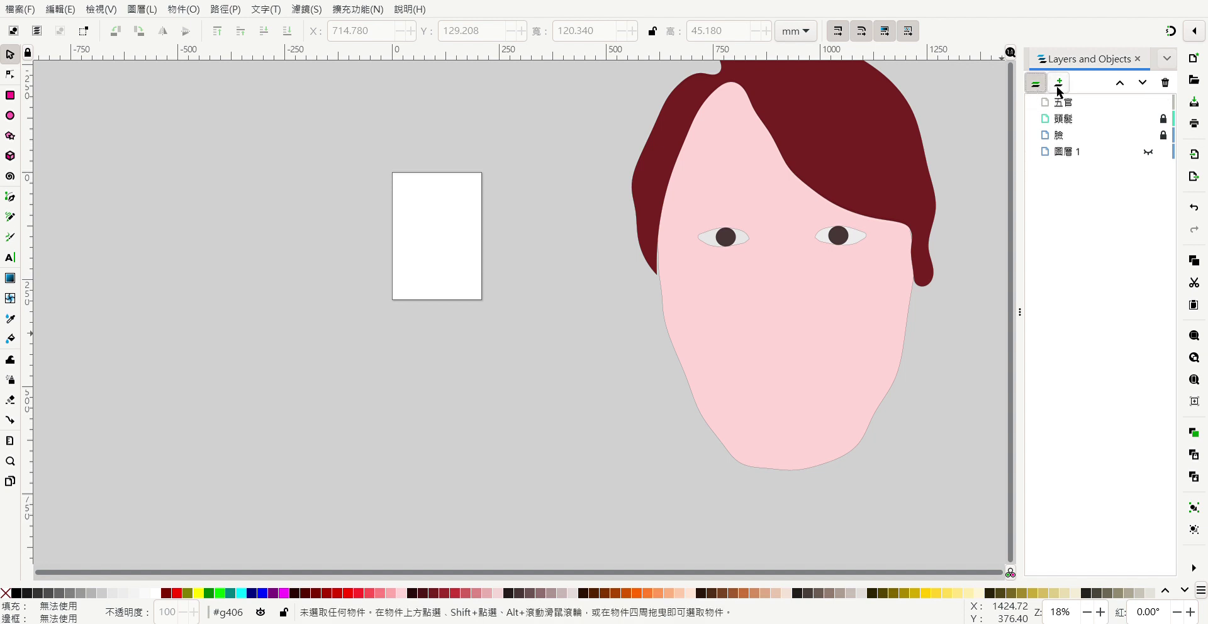
{"action": "left_click", "coordinate": [1059, 88]}
Hide the 臉 face layer and make the 圖層 1 photo layer visible.
{"action": "left_click", "coordinate": [1146, 135]}
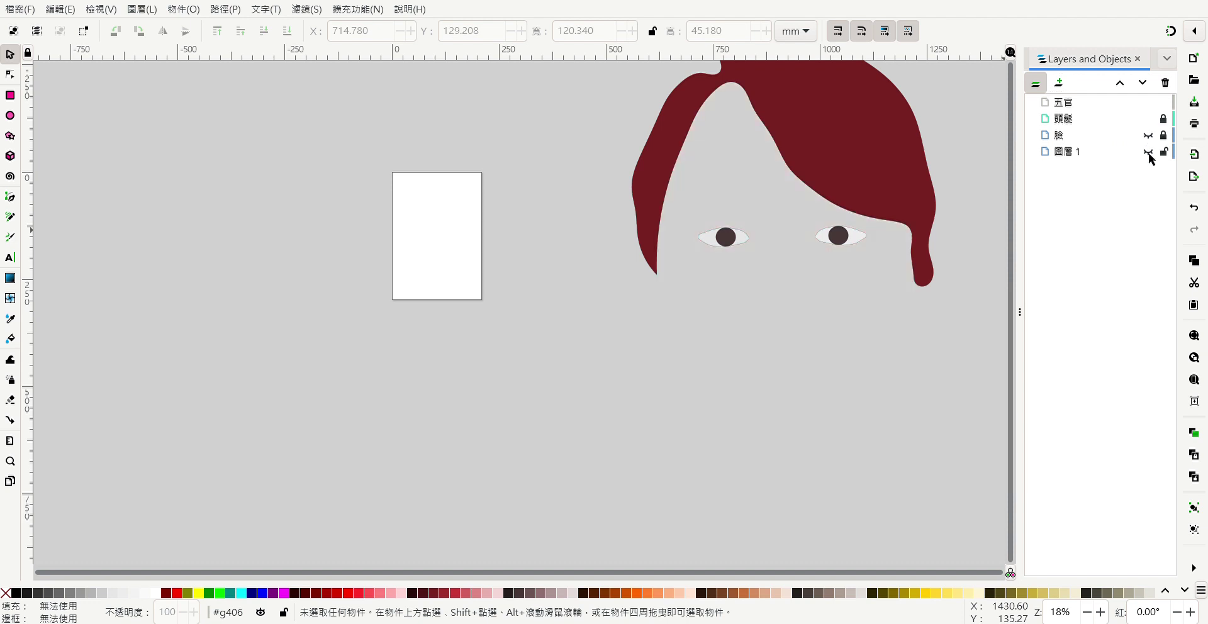
{"action": "left_click", "coordinate": [1149, 152]}
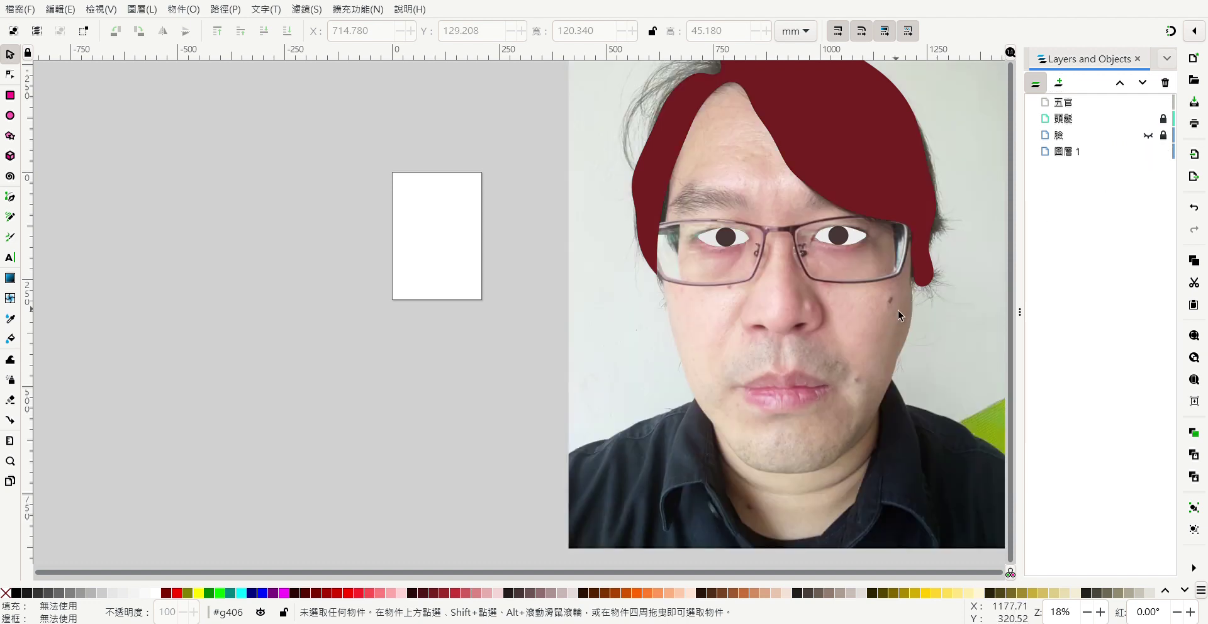
{"action": "scroll", "coordinate": [907, 297], "scroll_direction": "up", "scroll_amount": 1, "text": "ctrl"}
Draw a Bezier nose curve from left nostril under the tip to right nostril, then hide the photo.
{"action": "scroll", "coordinate": [908, 297], "scroll_direction": "up", "scroll_amount": 1, "text": "ctrl"}
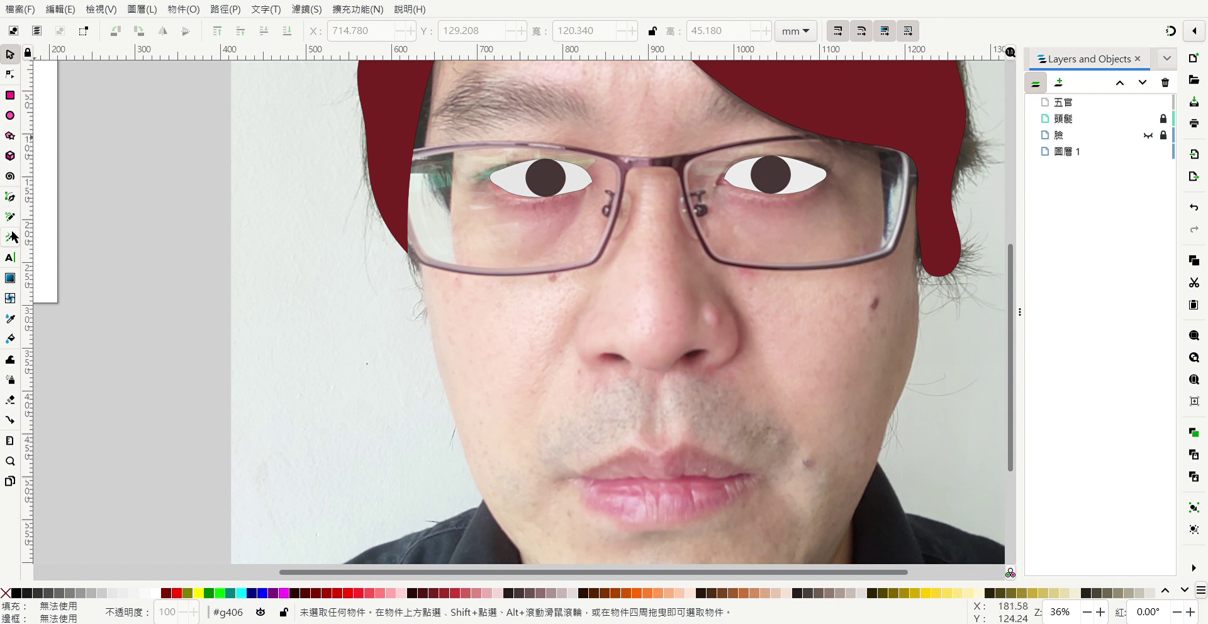
{"action": "left_click", "coordinate": [10, 197]}
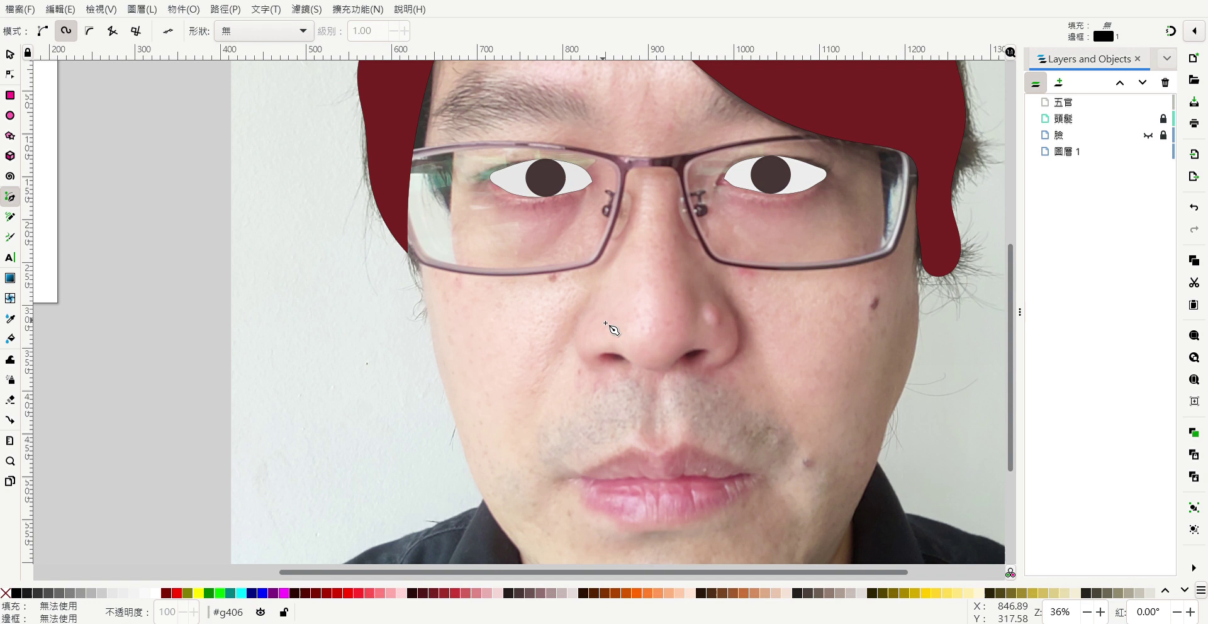
{"action": "left_click", "coordinate": [603, 321]}
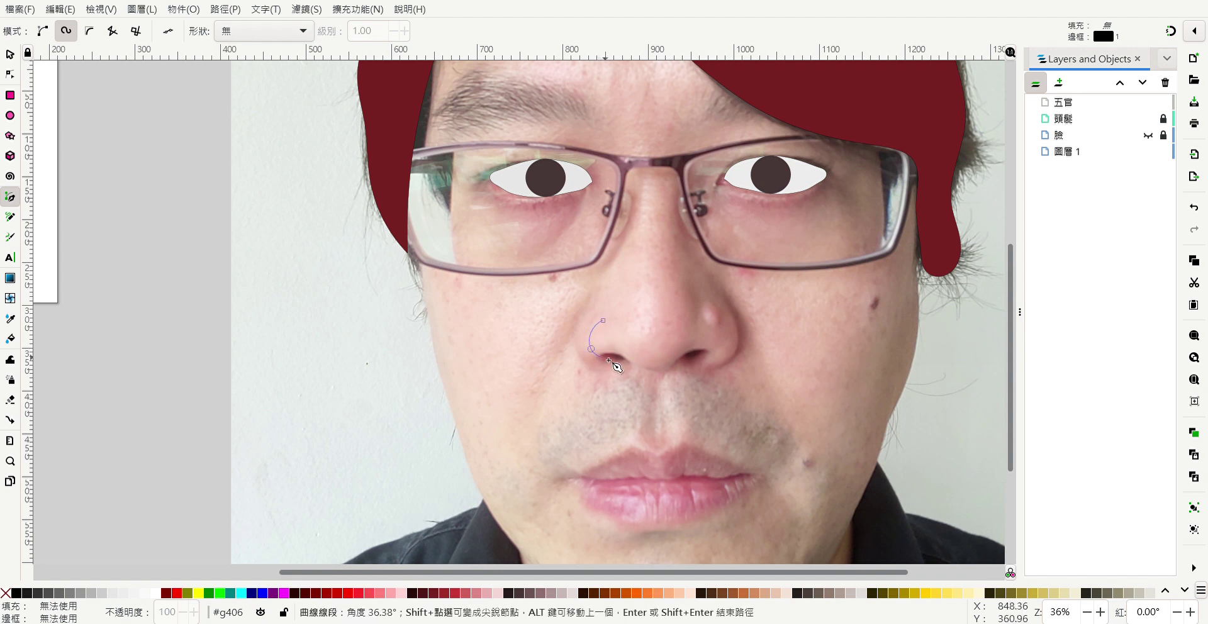
{"action": "left_click", "coordinate": [623, 365]}
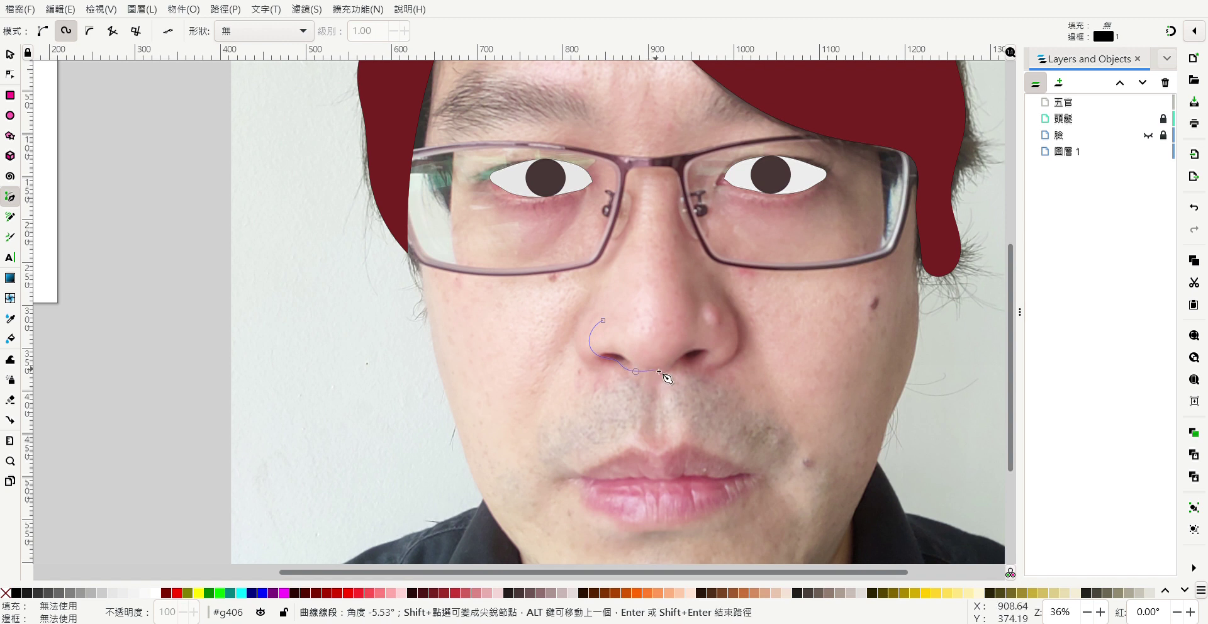
{"action": "left_click", "coordinate": [678, 361]}
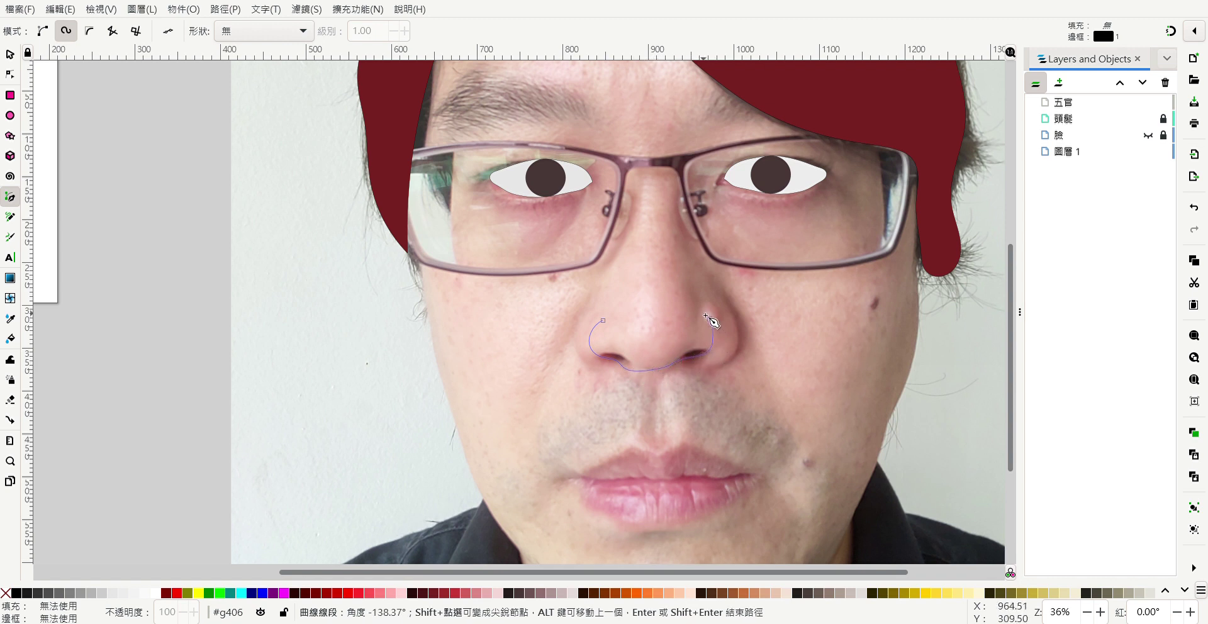
{"action": "double_click", "coordinate": [702, 312]}
{"action": "mouse_move", "coordinate": [1094, 151]}
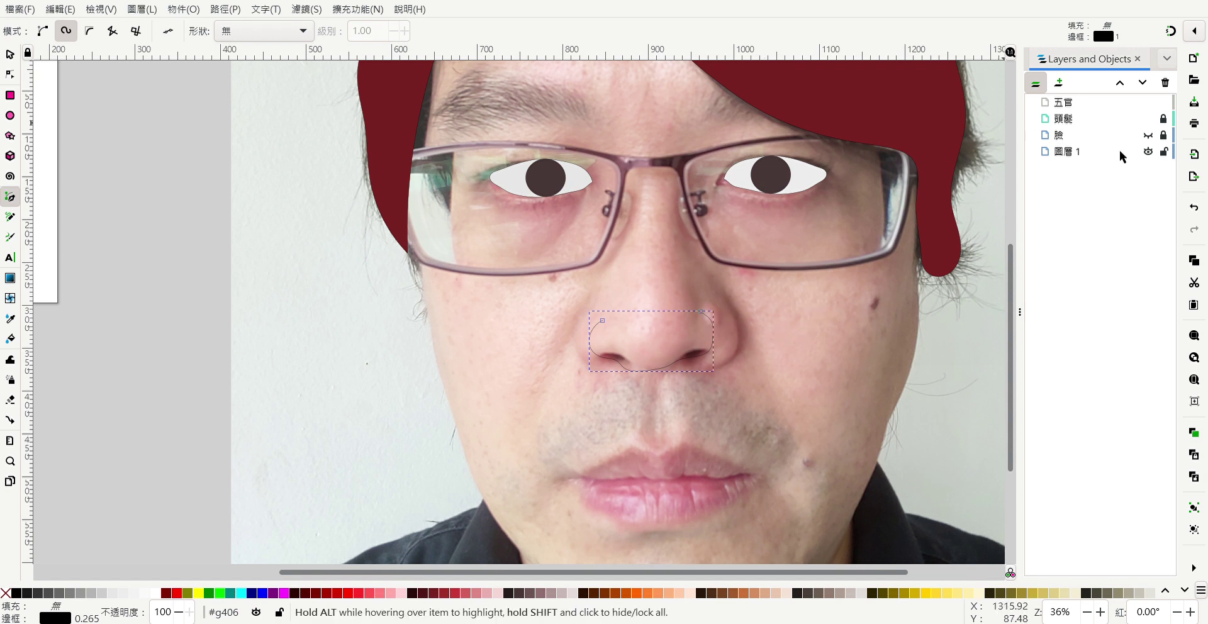
{"action": "left_click", "coordinate": [1148, 151]}
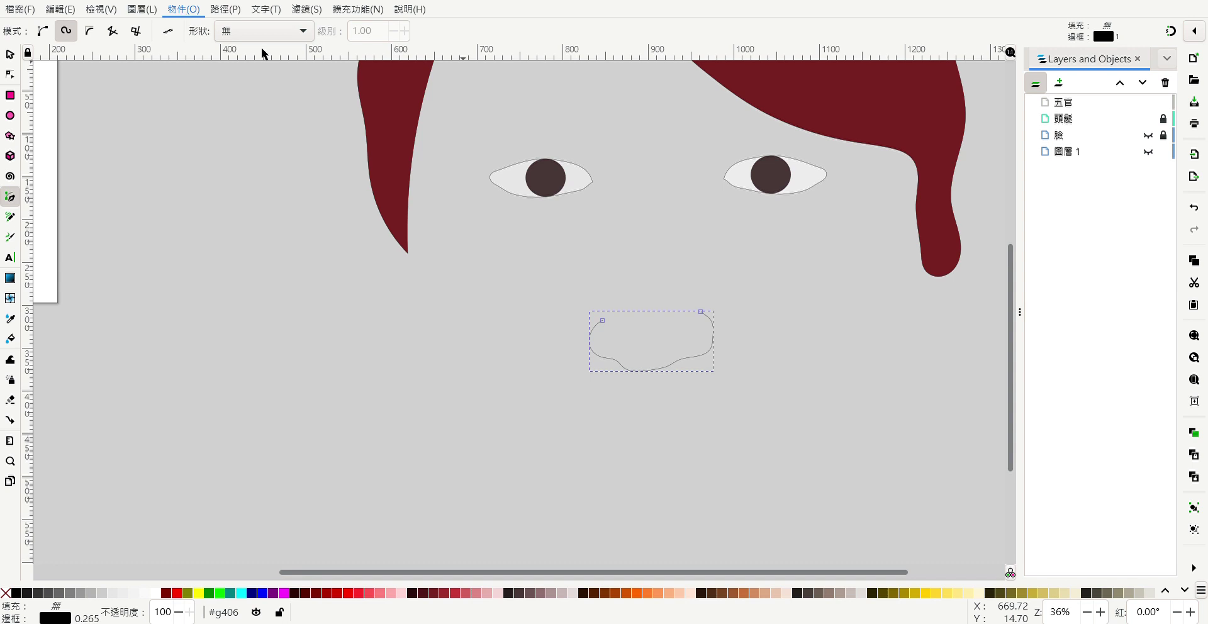
Set the nose outline's stroke width to 0.865 mm.
{"action": "key", "text": "ctrl+shift+f"}
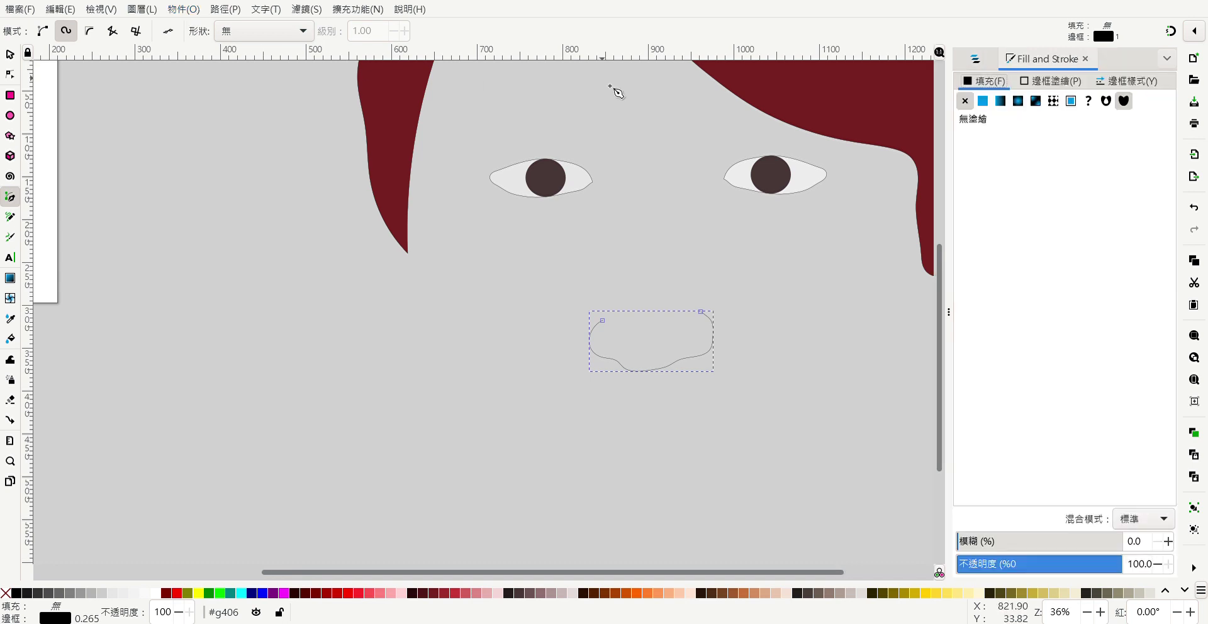
{"action": "left_click", "coordinate": [1138, 81]}
{"action": "left_click", "coordinate": [1070, 105]}
{"action": "left_click", "coordinate": [1070, 105]}
{"action": "left_click", "coordinate": [1070, 105]}
{"action": "left_click", "coordinate": [1070, 105]}
{"action": "left_click", "coordinate": [1071, 105]}
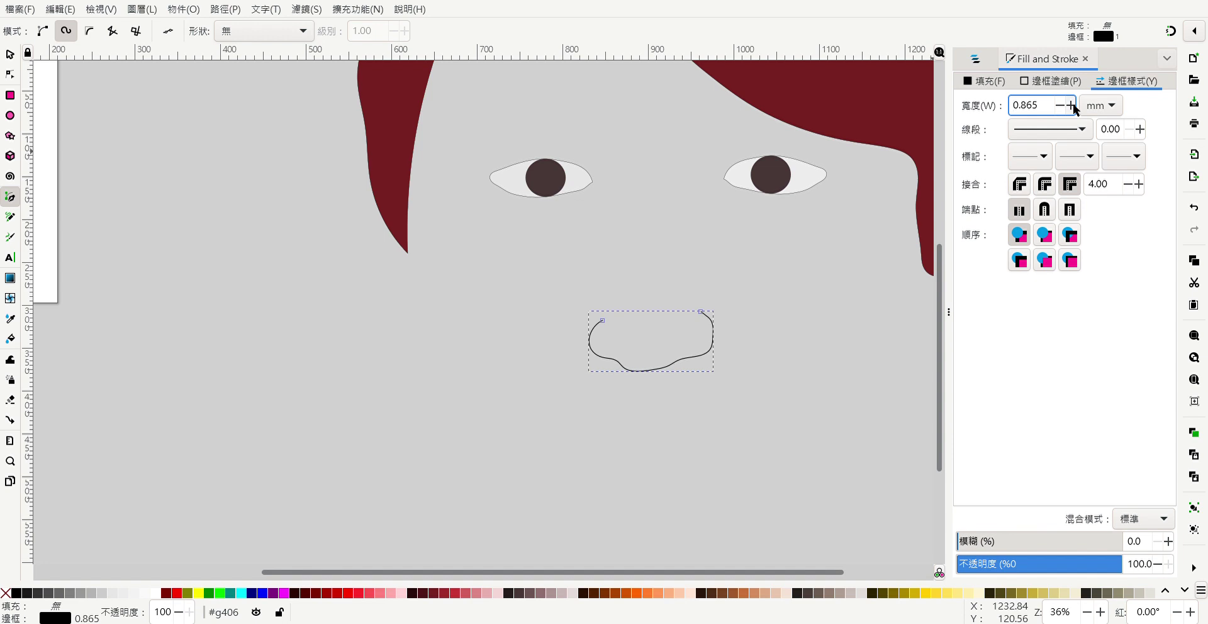
{"action": "left_click", "coordinate": [1059, 105]}
{"action": "left_click", "coordinate": [1070, 105]}
{"action": "left_click", "coordinate": [1059, 105]}
{"action": "left_click", "coordinate": [1071, 105]}
{"action": "left_click", "coordinate": [1065, 106]}
Return to the layer list and show the 圖層 1 photo layer again.
{"action": "left_click", "coordinate": [988, 82]}
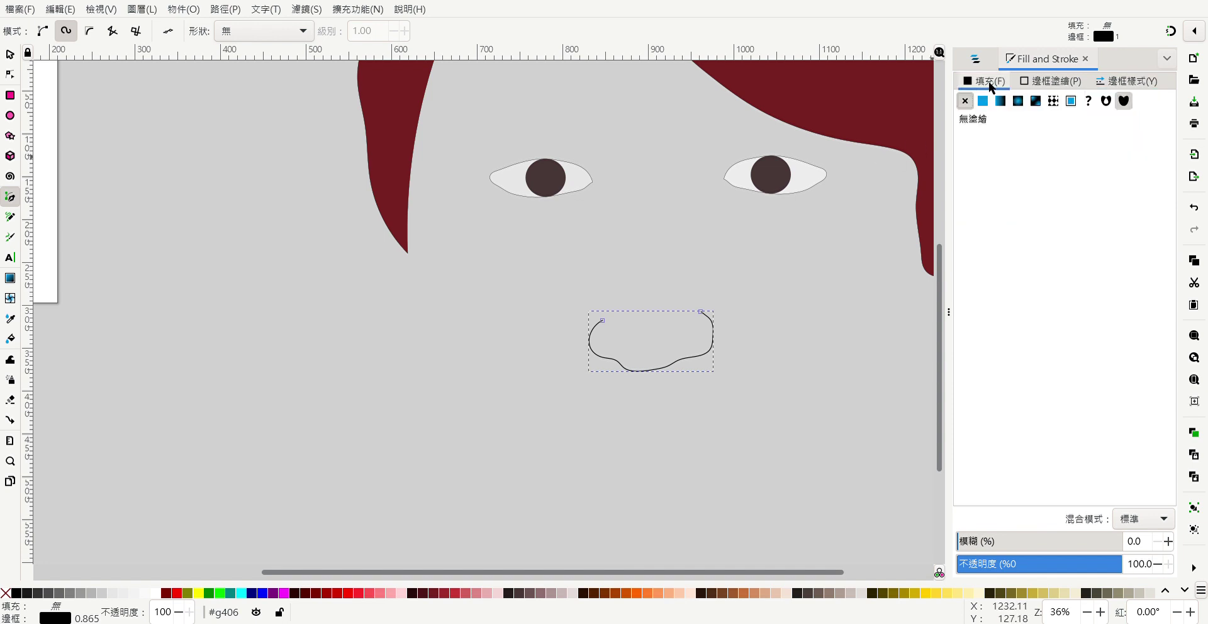
{"action": "left_click", "coordinate": [990, 61]}
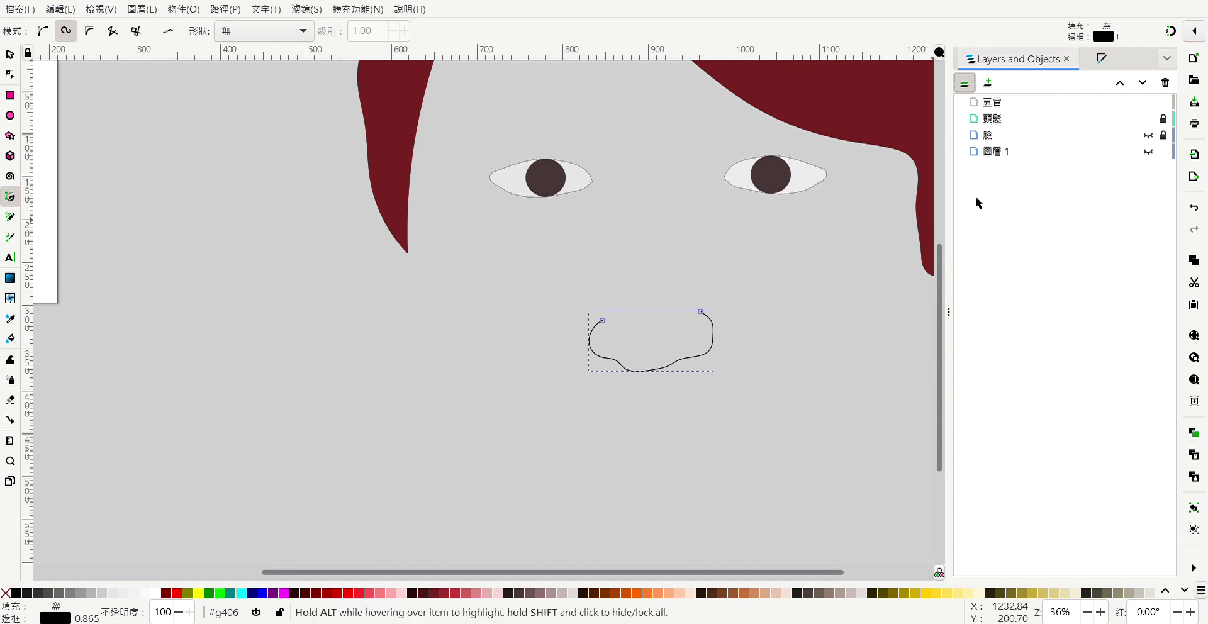
{"action": "left_click", "coordinate": [1146, 152]}
Draw a Bezier mouth line between the lip corners and raise it to the top.
{"action": "scroll", "coordinate": [874, 339], "scroll_direction": "down", "scroll_amount": 5}
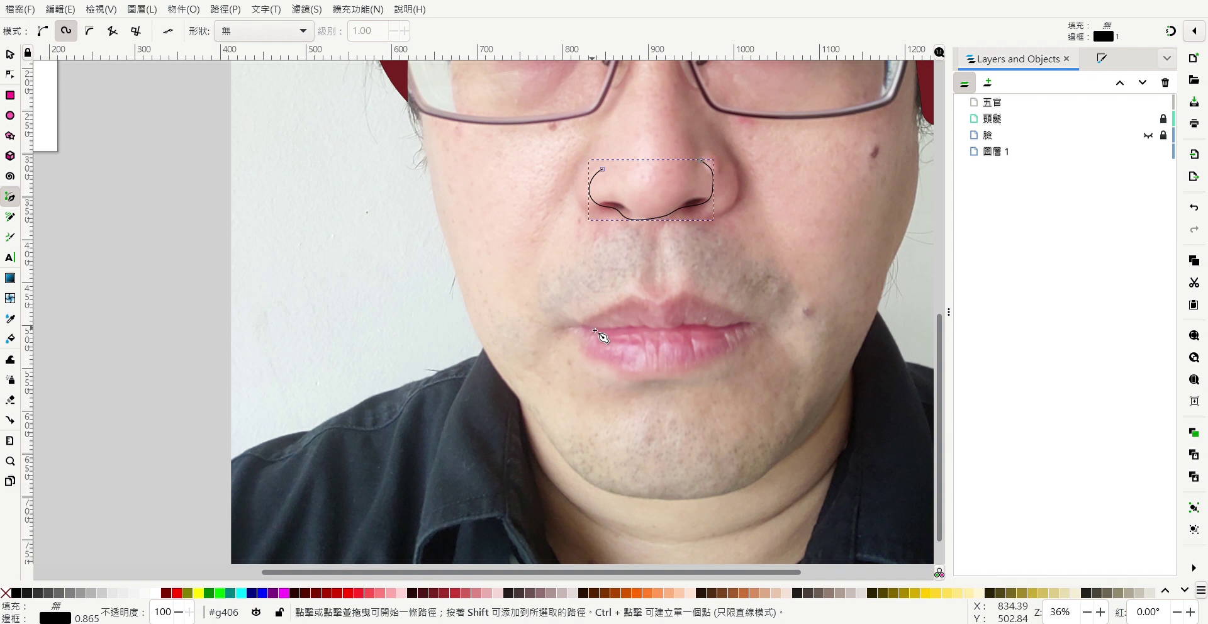
{"action": "left_click", "coordinate": [594, 329]}
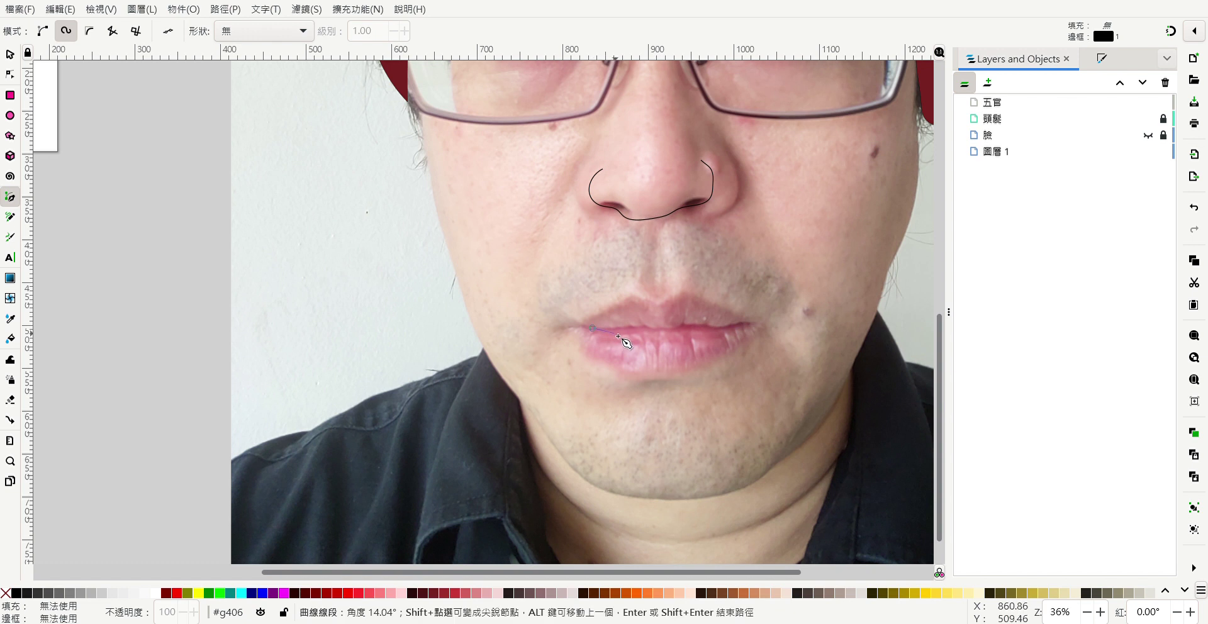
{"action": "left_click", "coordinate": [709, 330]}
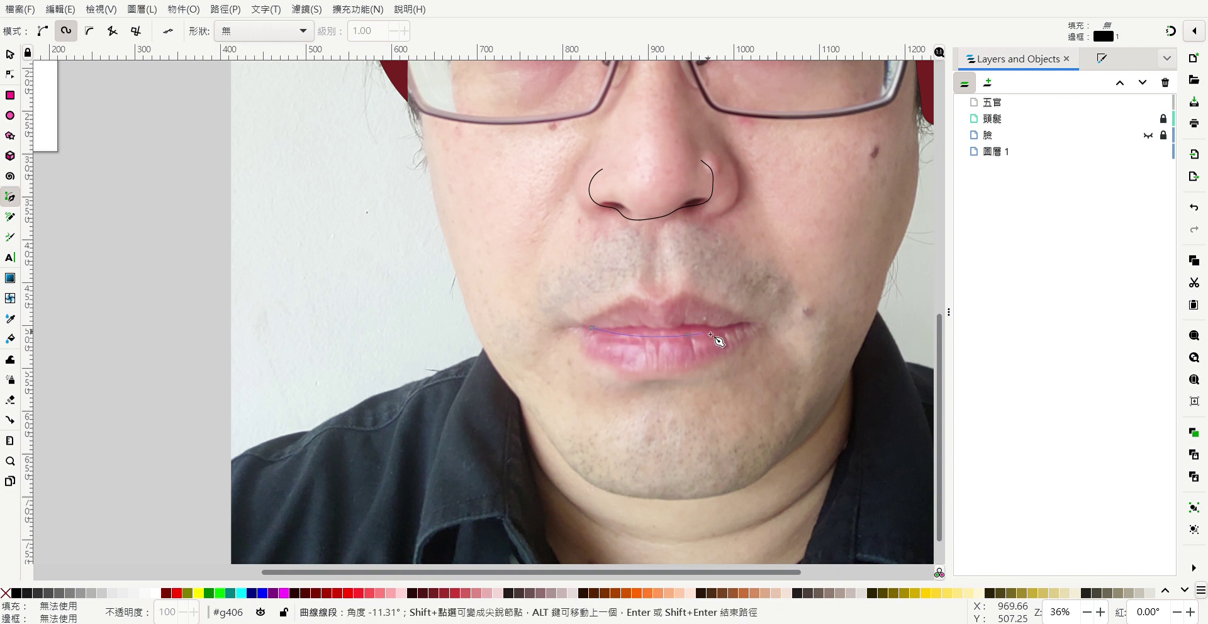
{"action": "double_click", "coordinate": [731, 328]}
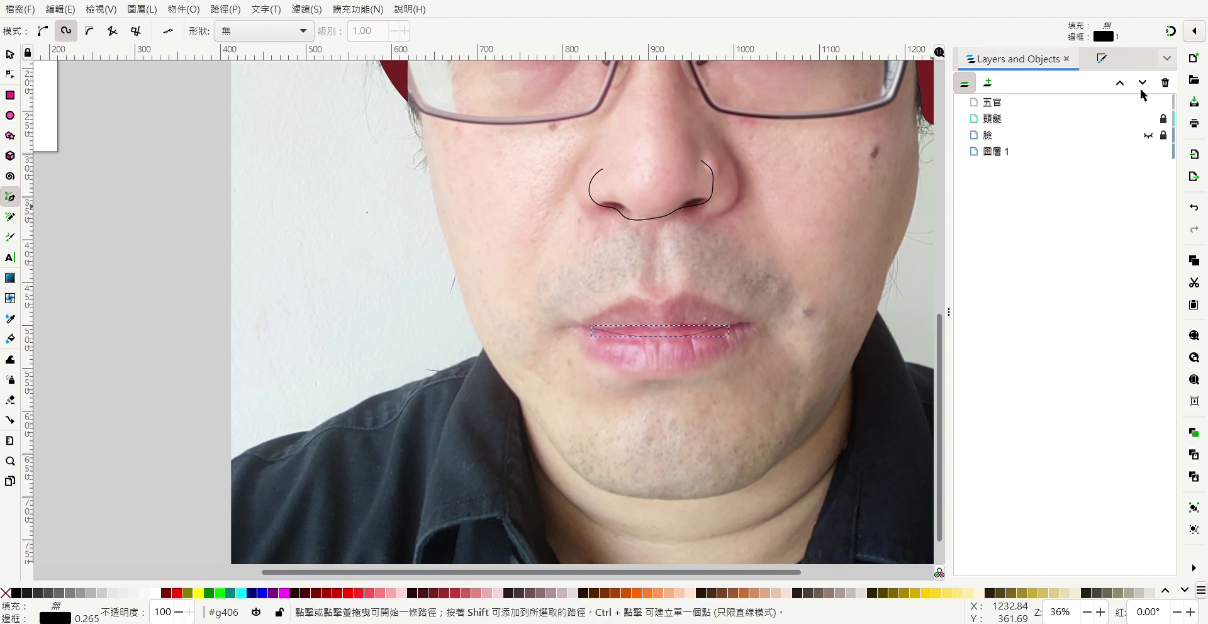
{"action": "left_click", "coordinate": [1120, 87]}
Set the mouth line's stroke width to 1.665 mm.
{"action": "key", "text": "ctrl+shift+f"}
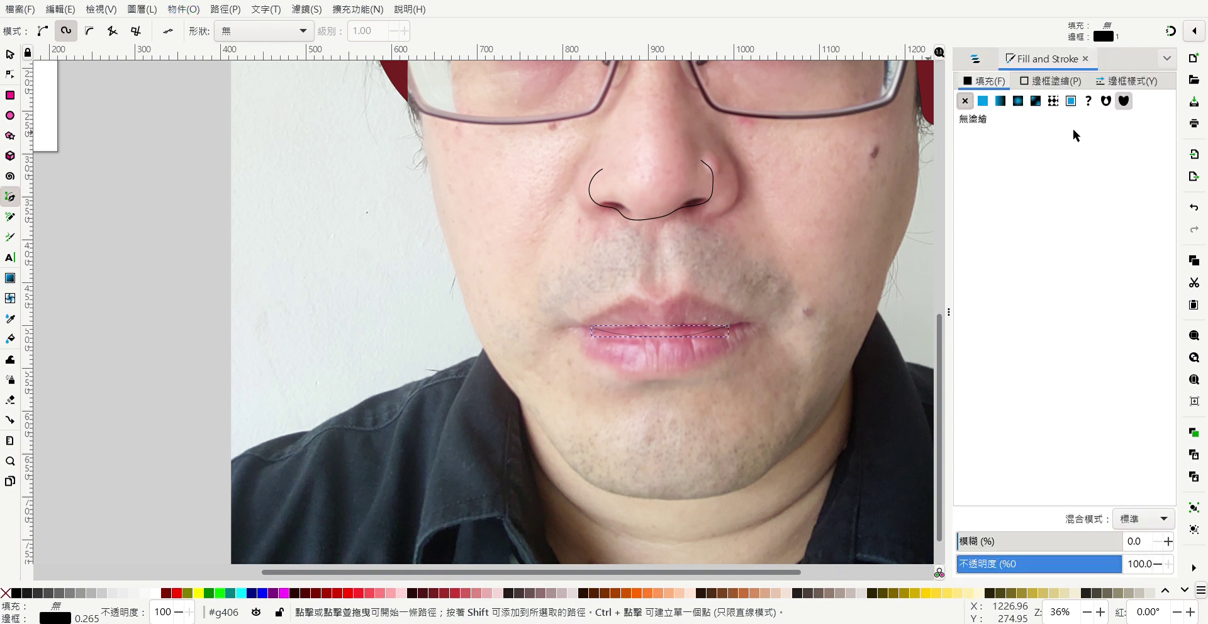
{"action": "left_click", "coordinate": [1116, 82]}
{"action": "double_click", "coordinate": [1070, 106]}
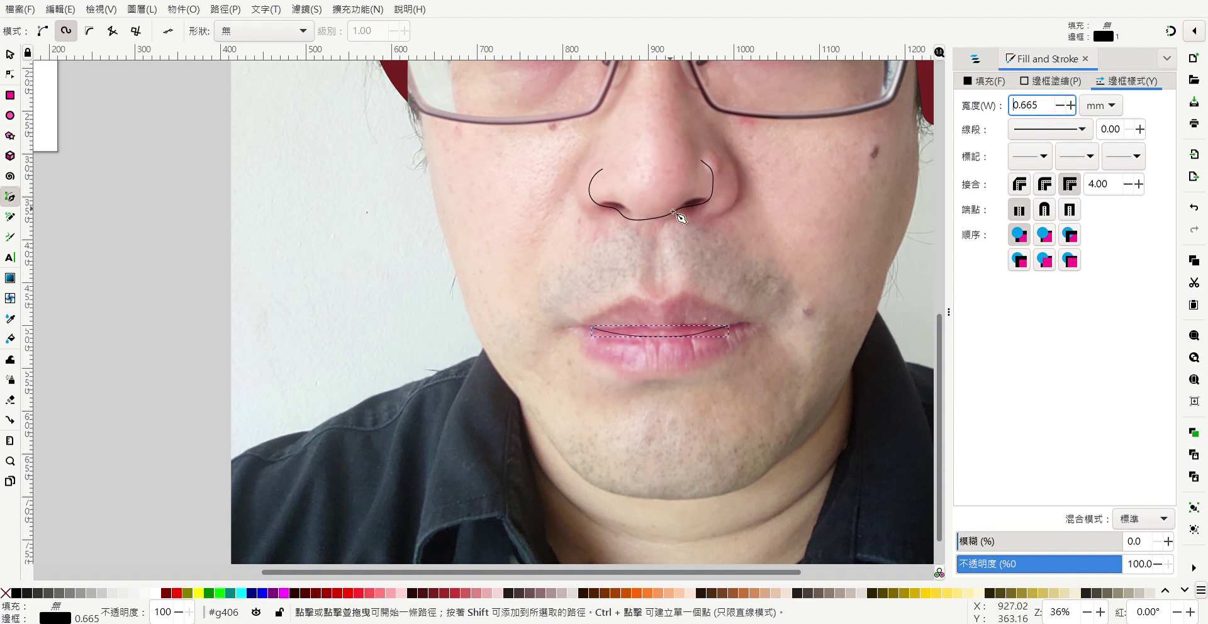
{"action": "left_click", "coordinate": [10, 53]}
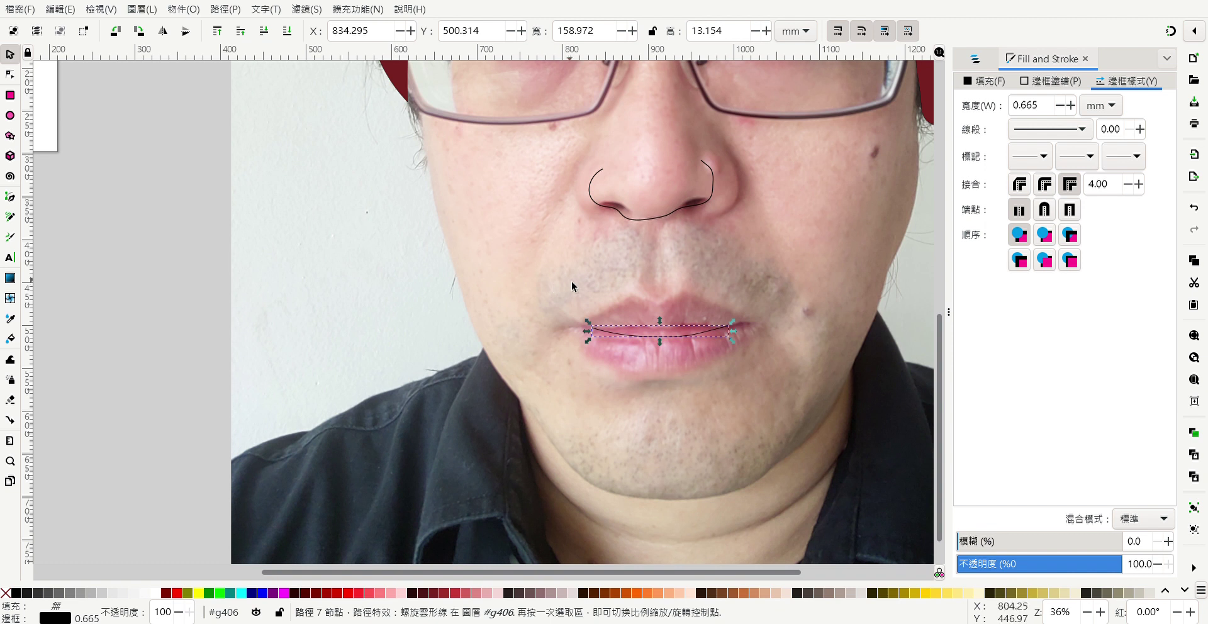
{"action": "left_click", "coordinate": [1070, 107]}
{"action": "double_click", "coordinate": [1070, 107]}
{"action": "triple_click", "coordinate": [1070, 107]}
{"action": "double_click", "coordinate": [1071, 107]}
{"action": "double_click", "coordinate": [1070, 106]}
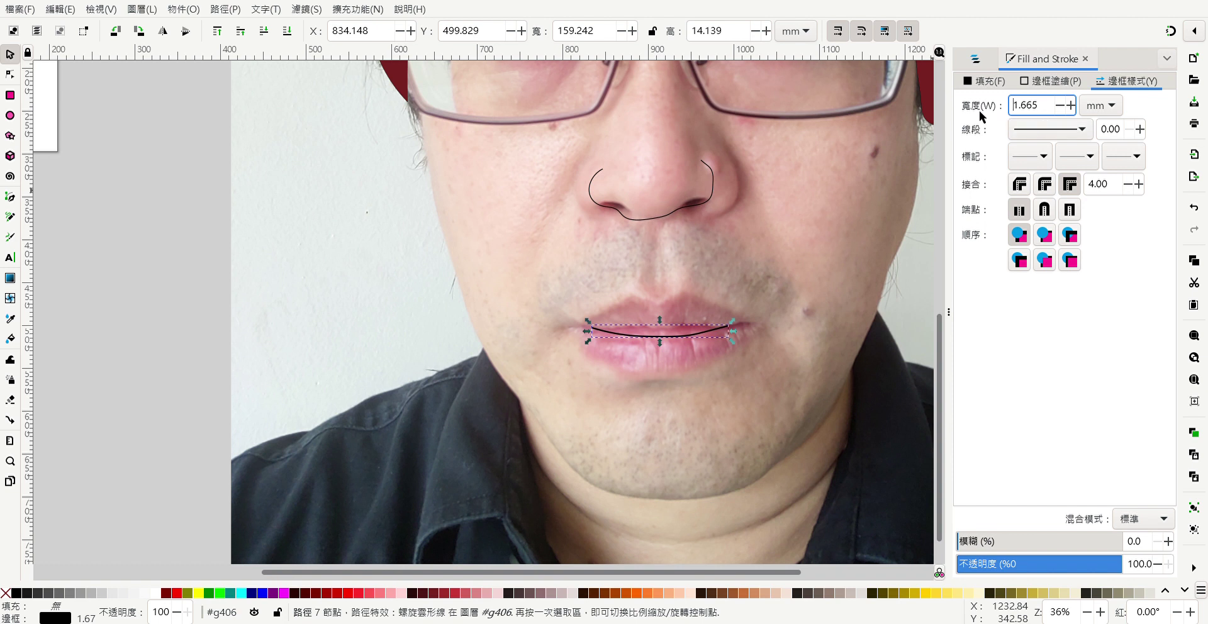
Hide the 圖層 1 photo layer and show the 臉 face layer.
{"action": "left_click", "coordinate": [975, 58]}
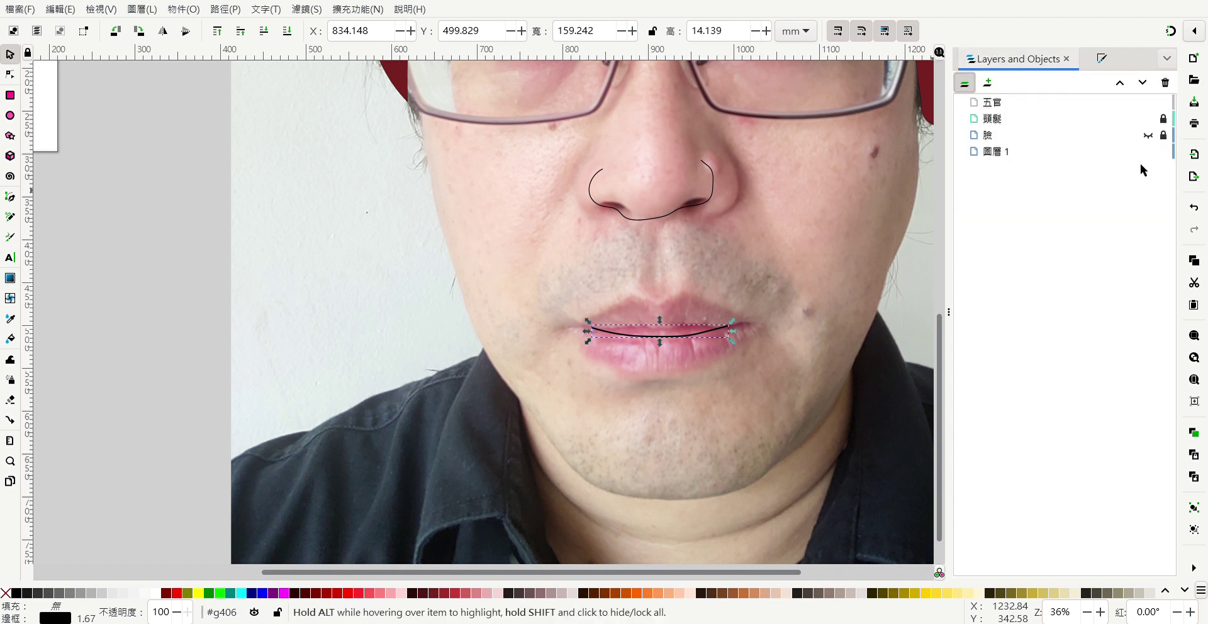
{"action": "mouse_move", "coordinate": [1149, 154]}
{"action": "left_click", "coordinate": [1148, 151]}
{"action": "left_click", "coordinate": [1148, 135]}
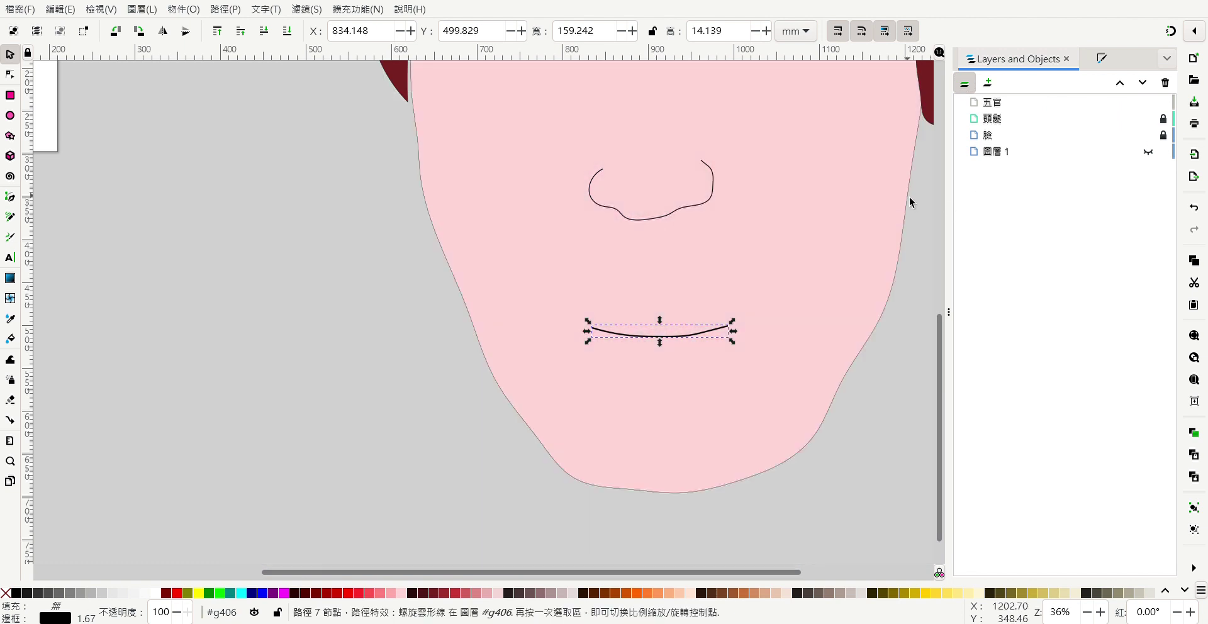
{"action": "scroll", "coordinate": [908, 197], "scroll_direction": "up", "scroll_amount": 4}
{"action": "scroll", "coordinate": [831, 212], "scroll_direction": "down", "scroll_amount": 2}
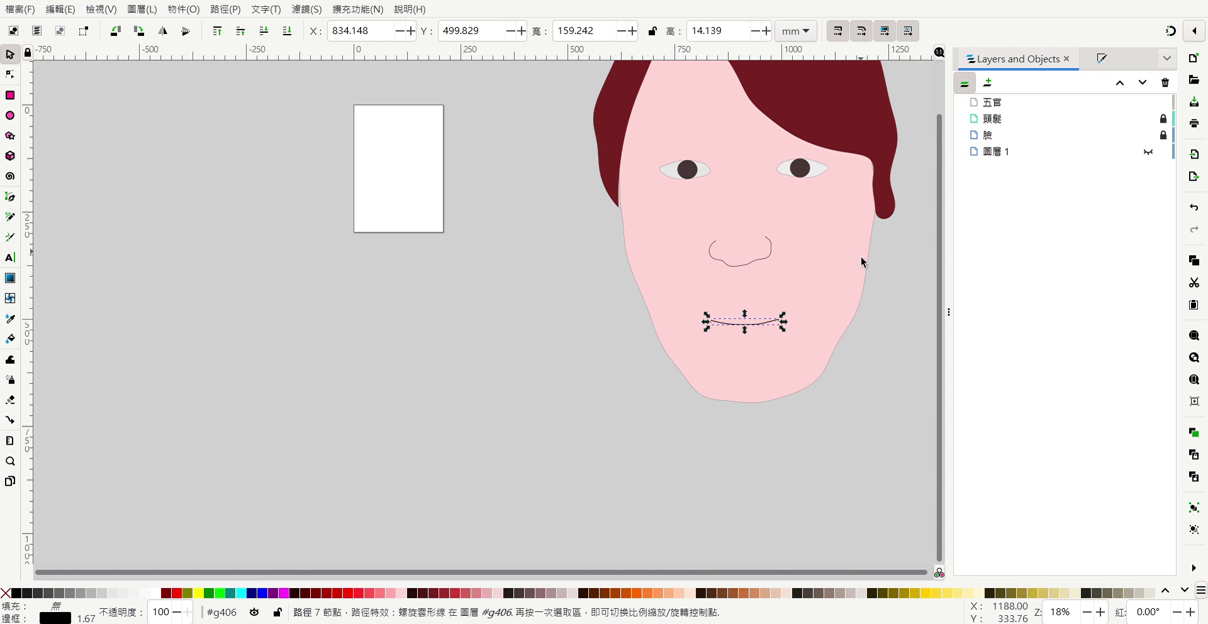
Try peach #FFCCAA, #FFE6D5, pink #F4D7D7, yellow #FFEEAA and cream on the face, ending with #FFD5D5.
{"action": "left_click", "coordinate": [848, 267]}
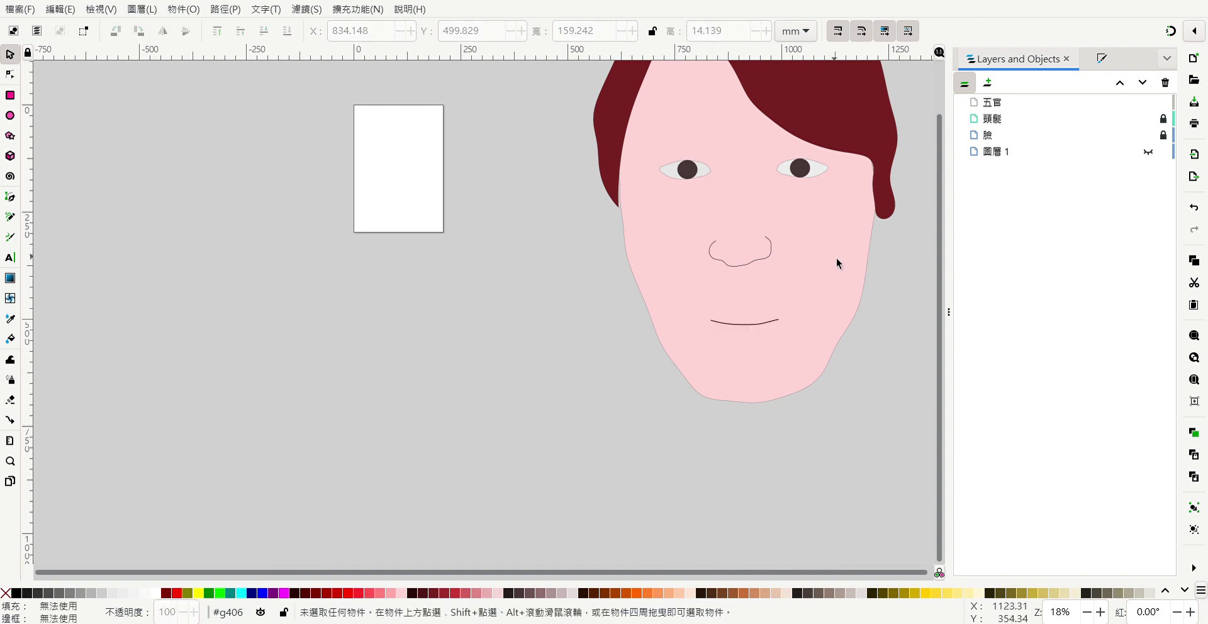
{"action": "mouse_move", "coordinate": [1066, 134]}
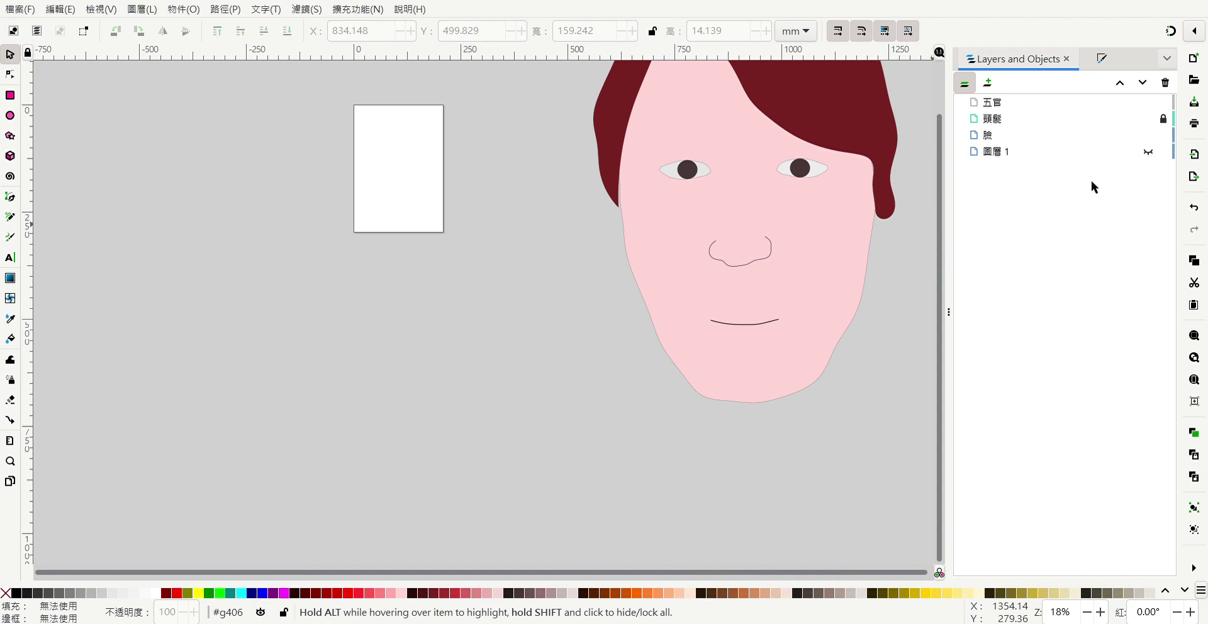
{"action": "left_click", "coordinate": [858, 248]}
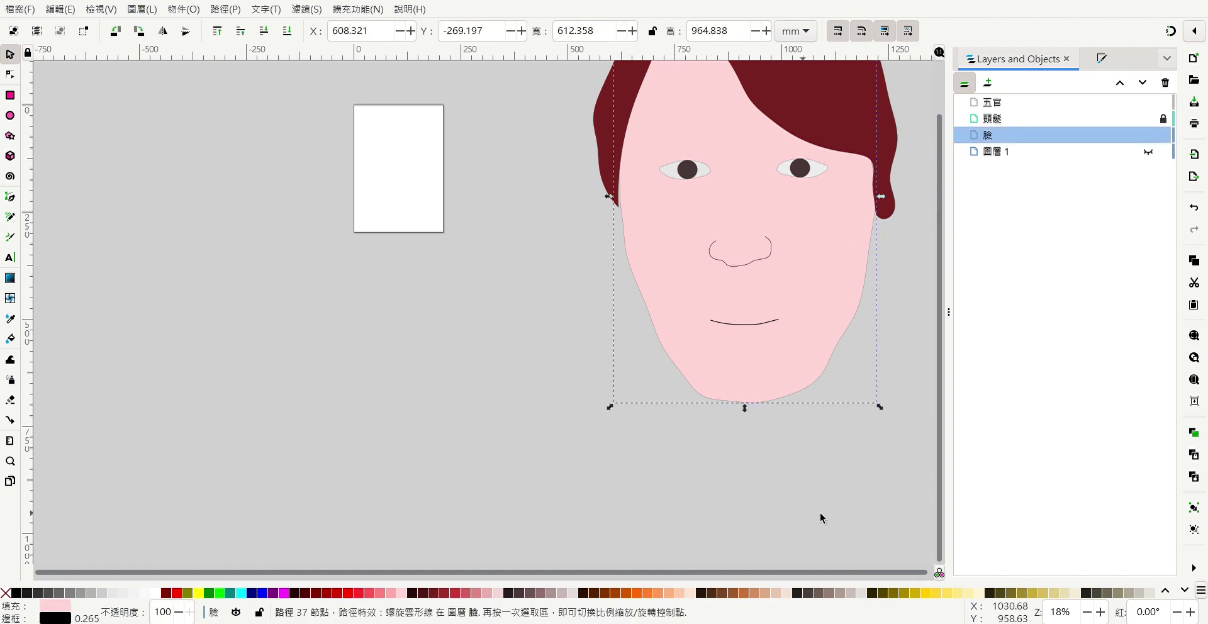
{"action": "left_click", "coordinate": [680, 593]}
{"action": "left_click", "coordinate": [690, 593]}
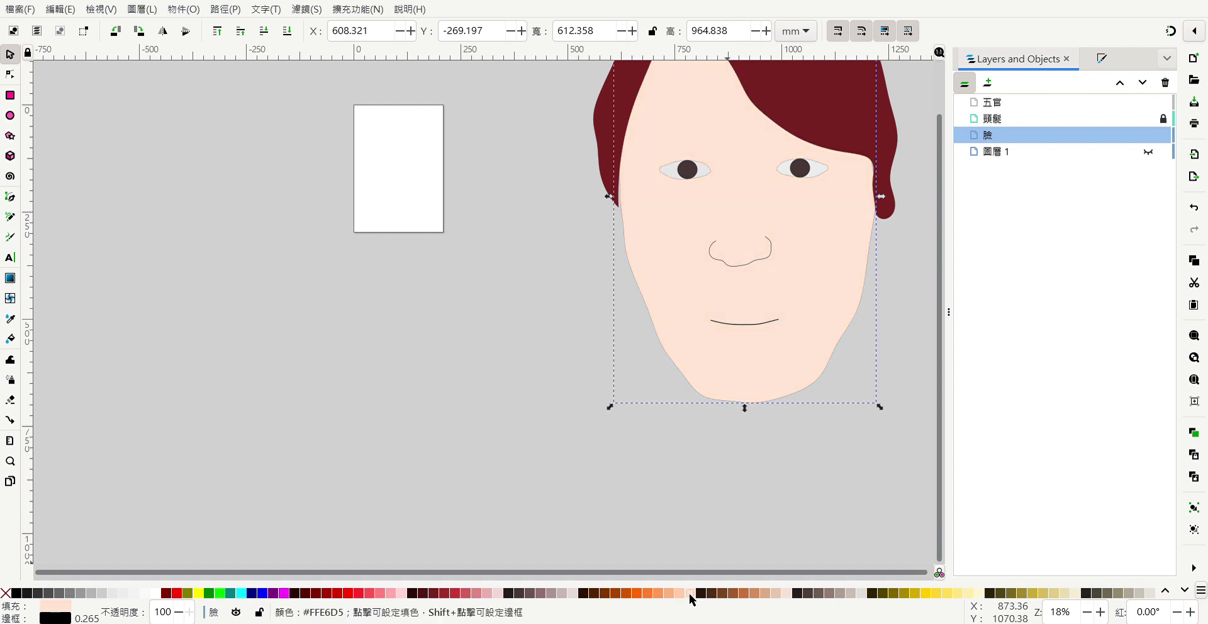
{"action": "left_click", "coordinate": [678, 593]}
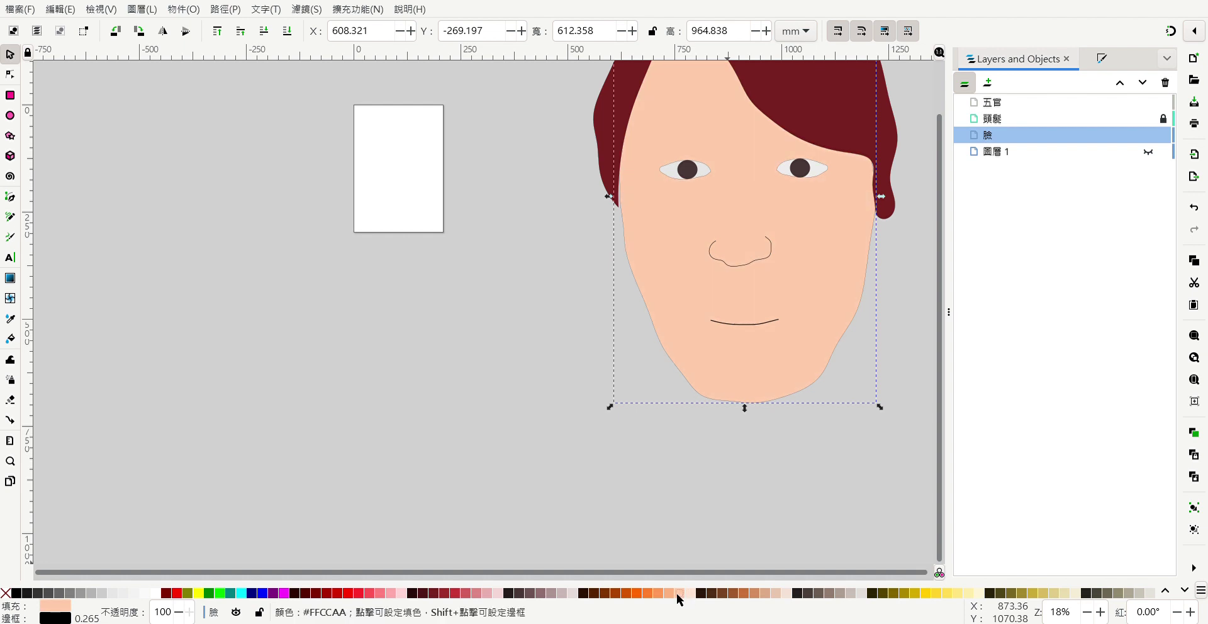
{"action": "left_click", "coordinate": [498, 593]}
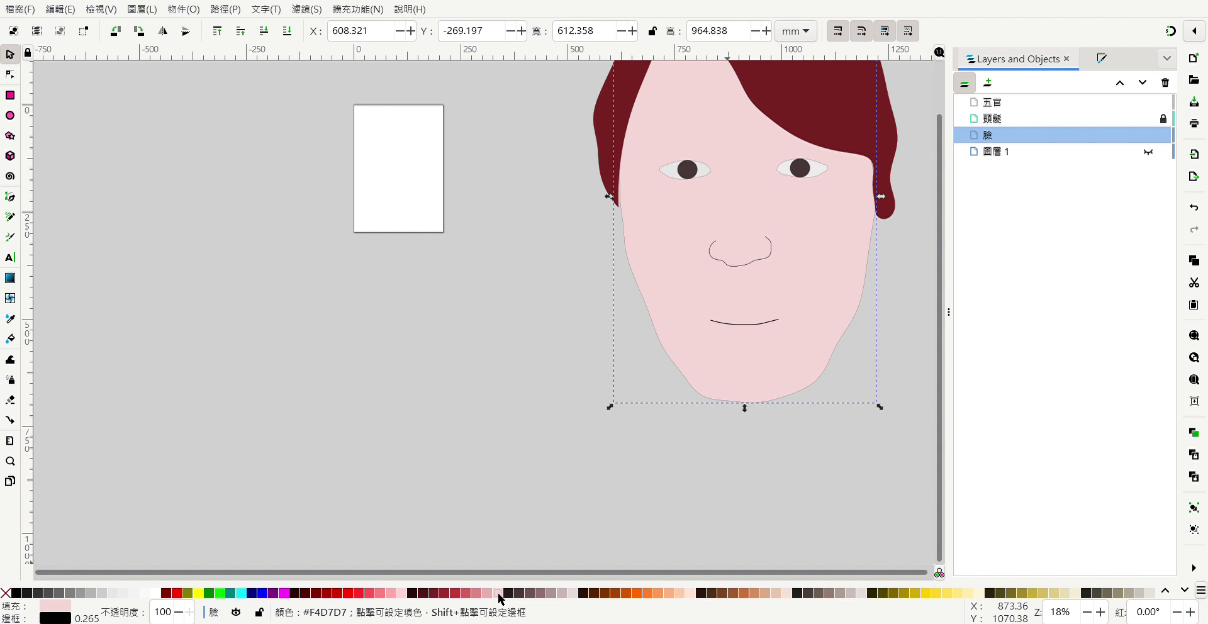
{"action": "left_click", "coordinate": [968, 593]}
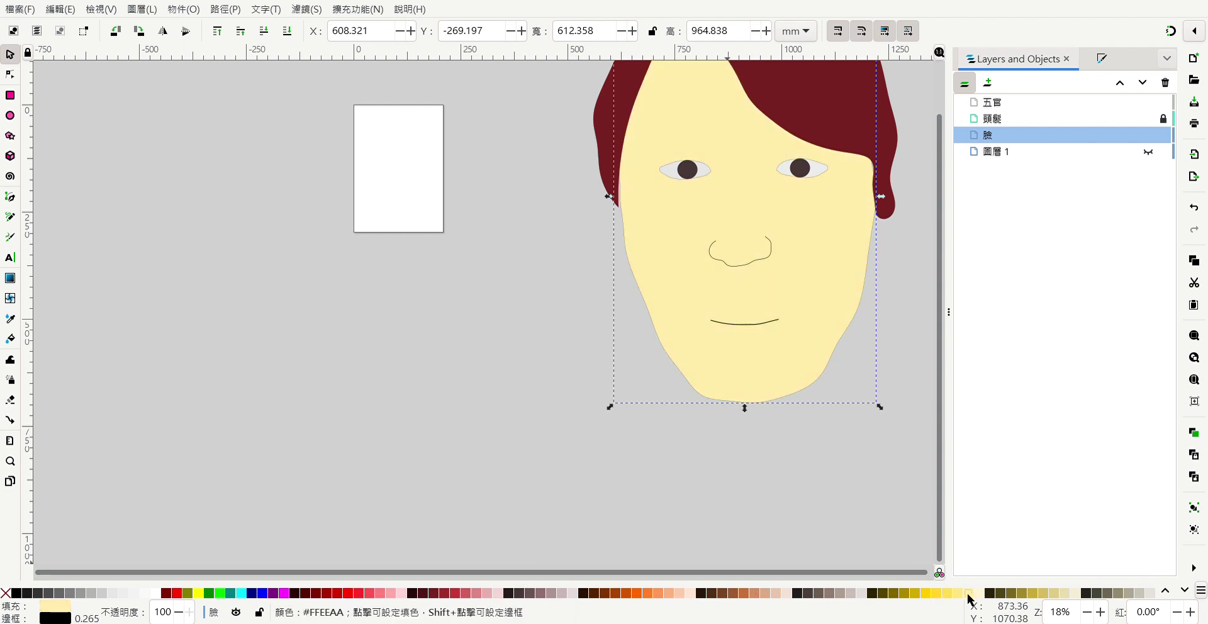
{"action": "left_click", "coordinate": [978, 593]}
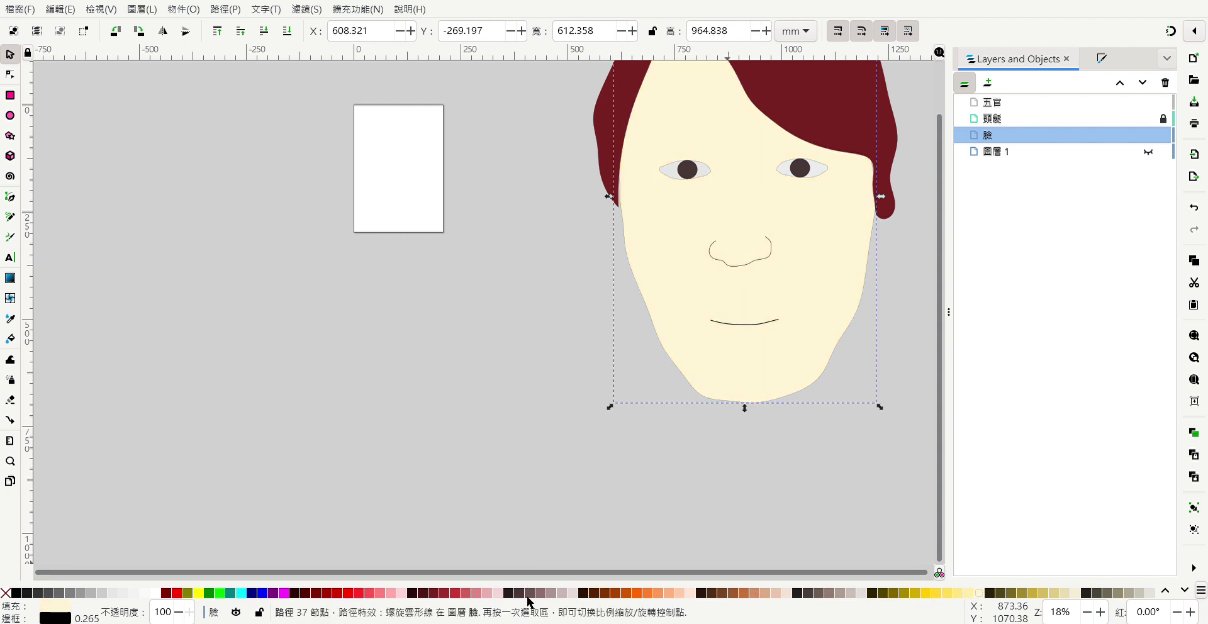
{"action": "left_click", "coordinate": [401, 594]}
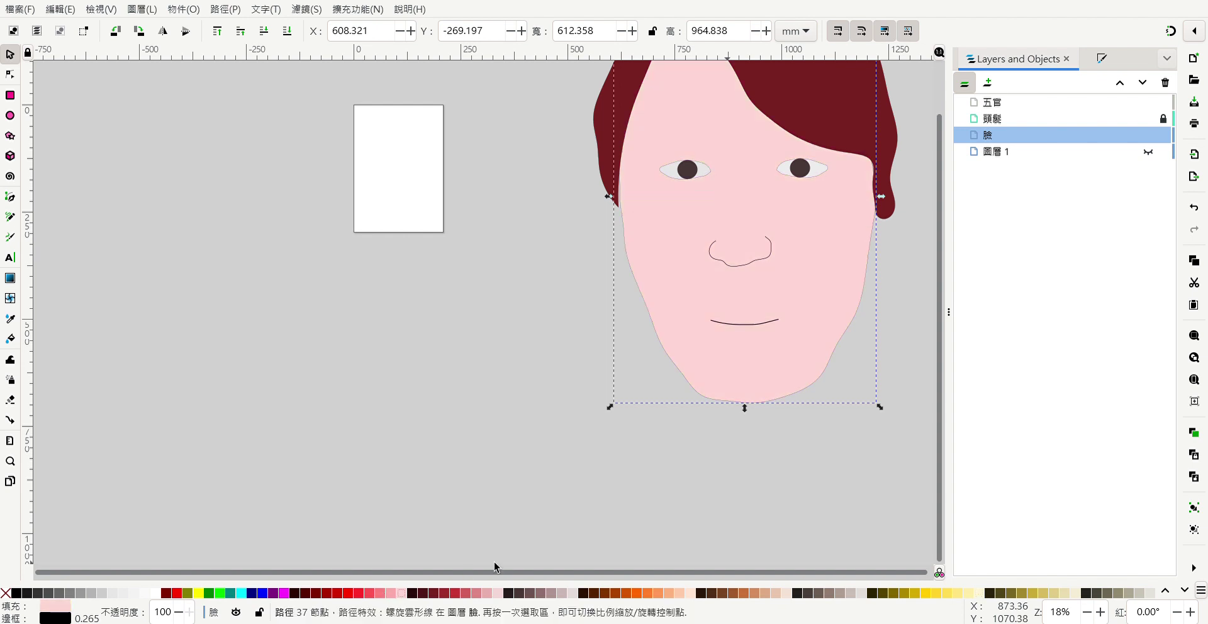
{"action": "left_click", "coordinate": [820, 132]}
{"action": "scroll", "coordinate": [828, 119], "scroll_direction": "up", "scroll_amount": 4}
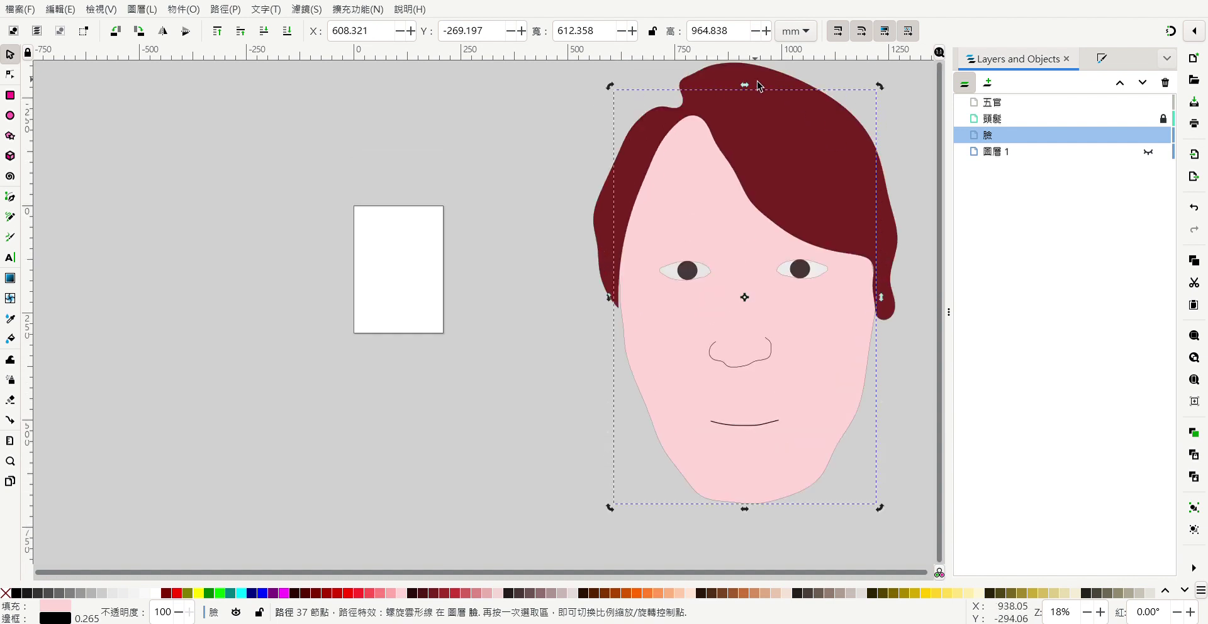
Zoom out and rubber-band select the hair, face, eyes, nose and mouth together.
{"action": "key", "text": "Escape"}
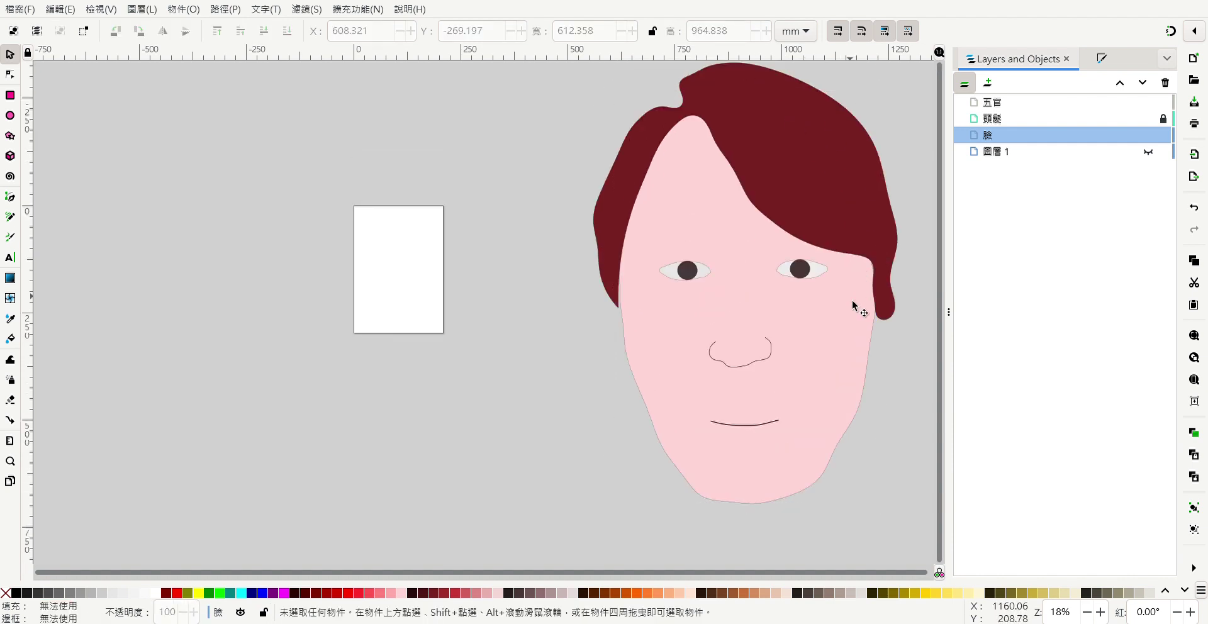
{"action": "scroll", "coordinate": [854, 305], "scroll_direction": "down", "scroll_amount": 2, "text": "ctrl"}
{"action": "scroll", "coordinate": [854, 305], "scroll_direction": "right", "scroll_amount": 1}
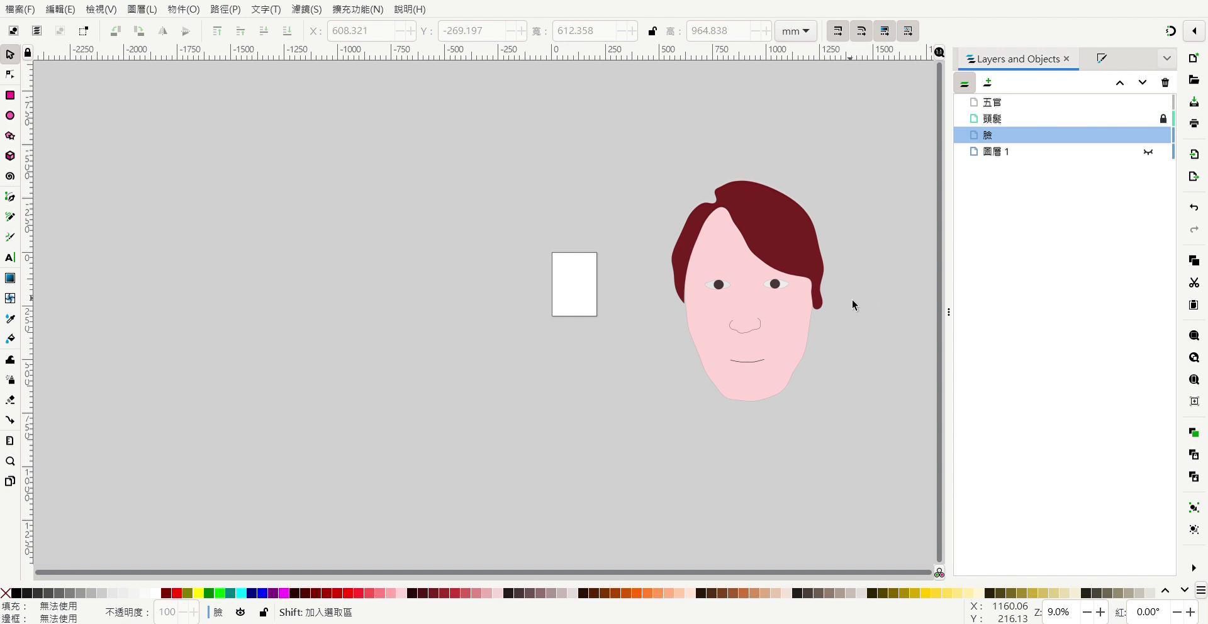
{"action": "scroll", "coordinate": [853, 305], "scroll_direction": "right", "scroll_amount": 1}
{"action": "scroll", "coordinate": [727, 305], "scroll_direction": "up", "scroll_amount": 2, "text": "ctrl"}
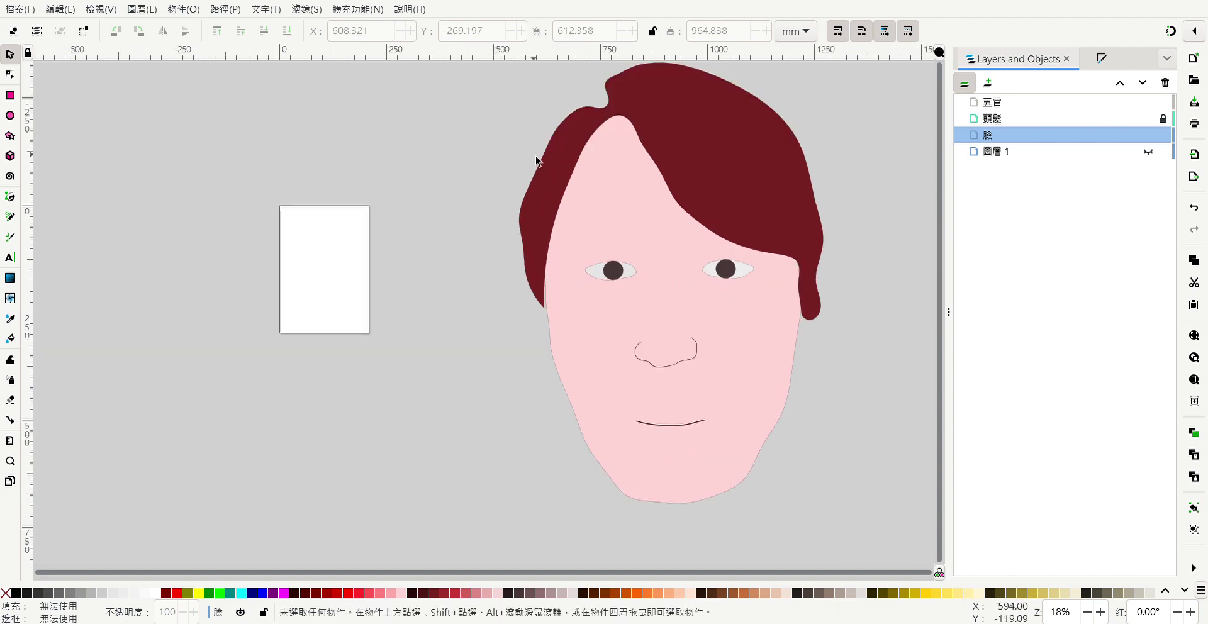
{"action": "scroll", "coordinate": [538, 158], "scroll_direction": "down", "scroll_amount": 1, "text": "ctrl"}
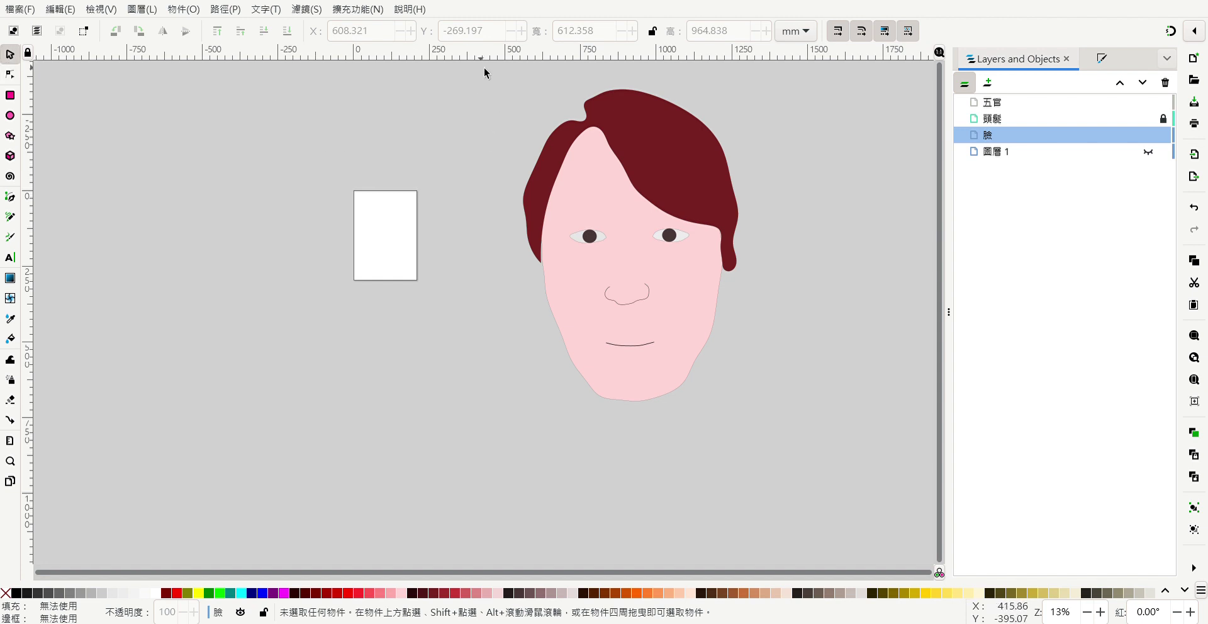
{"action": "left_click_drag", "start_coordinate": [483, 72], "coordinate": [791, 429]}
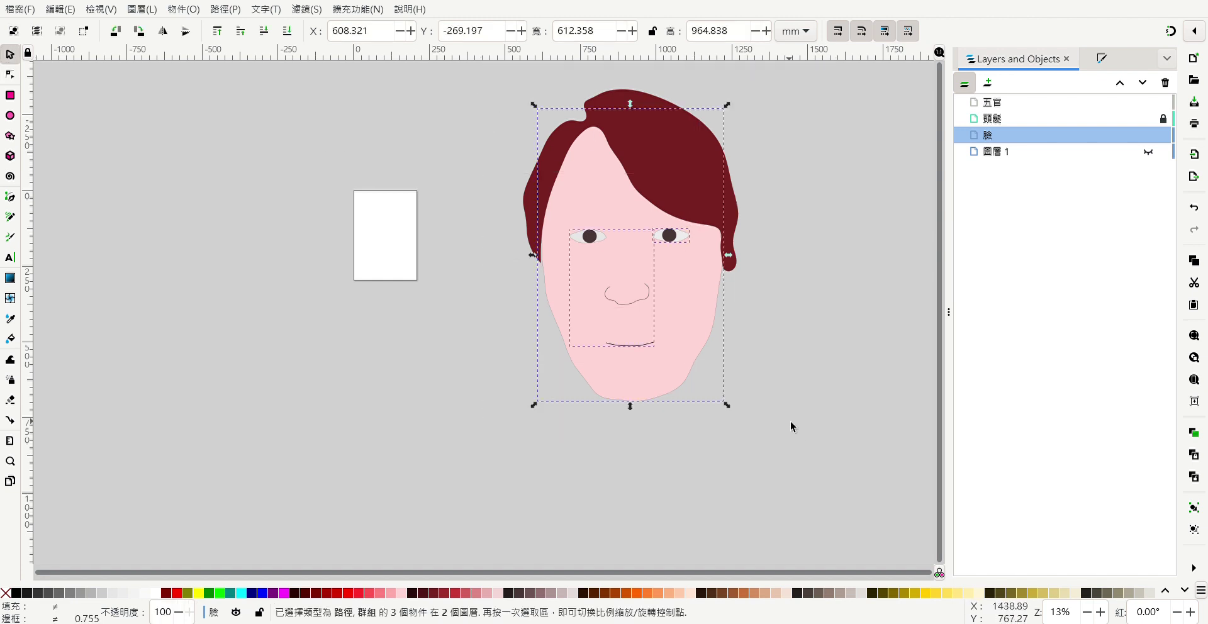
{"action": "mouse_move", "coordinate": [1038, 102]}
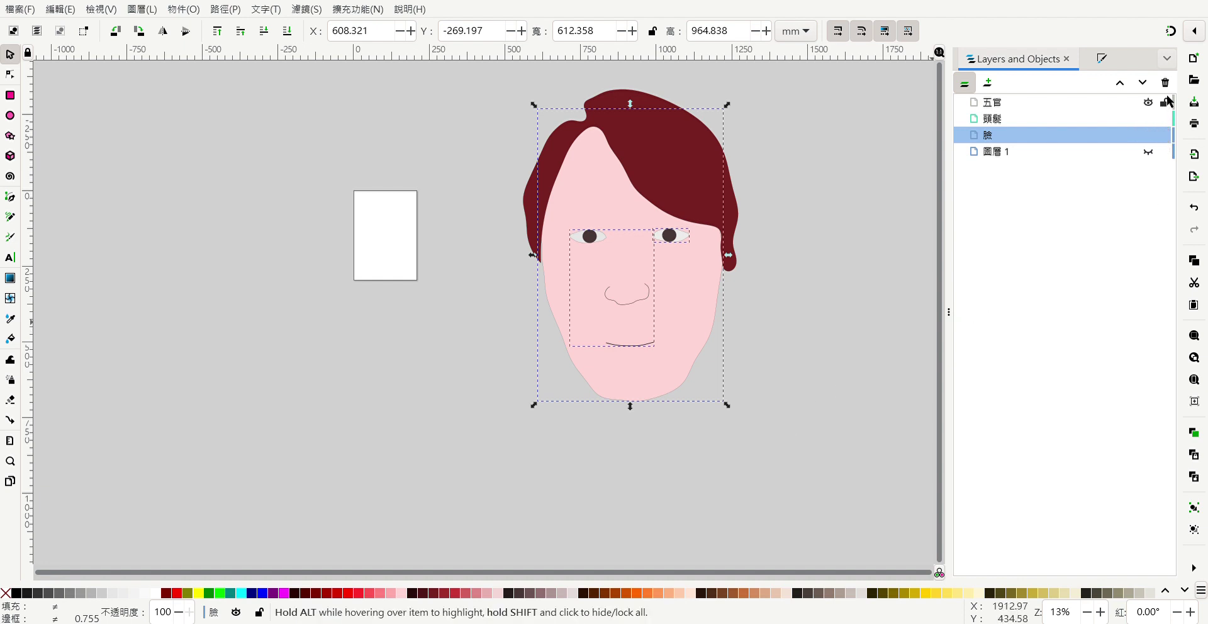
{"action": "left_click_drag", "start_coordinate": [485, 72], "coordinate": [810, 431]}
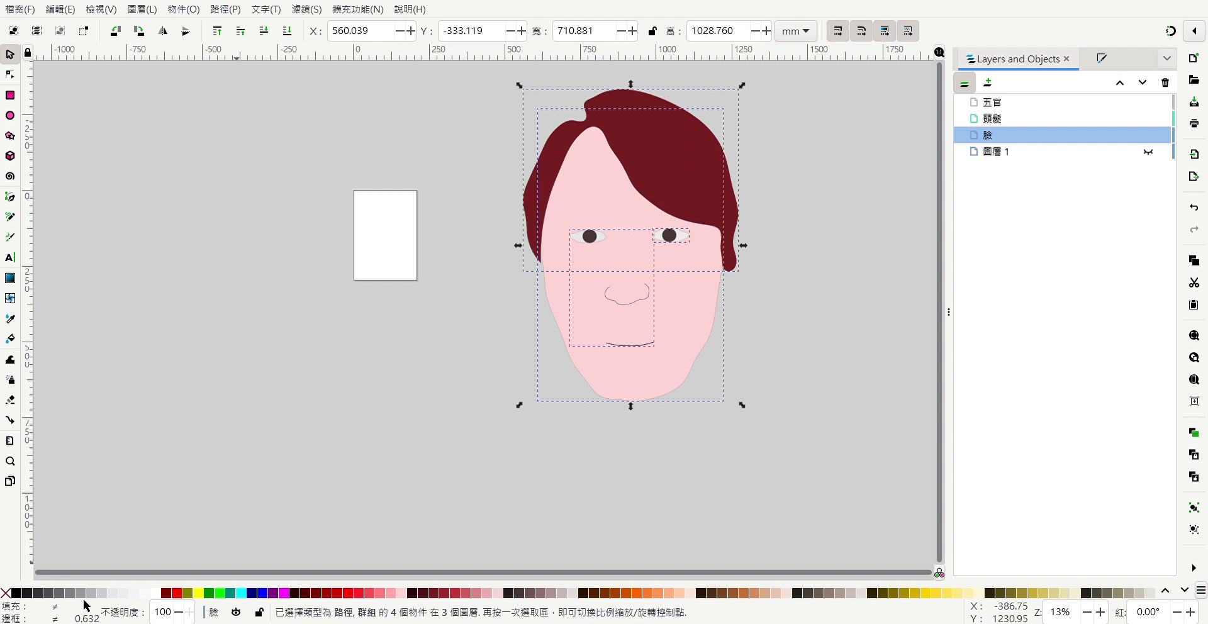
{"action": "left_click", "coordinate": [158, 596]}
Fill the hair solid black.
{"action": "left_click", "coordinate": [670, 174]}
{"action": "left_click", "coordinate": [793, 189]}
{"action": "left_click", "coordinate": [682, 176]}
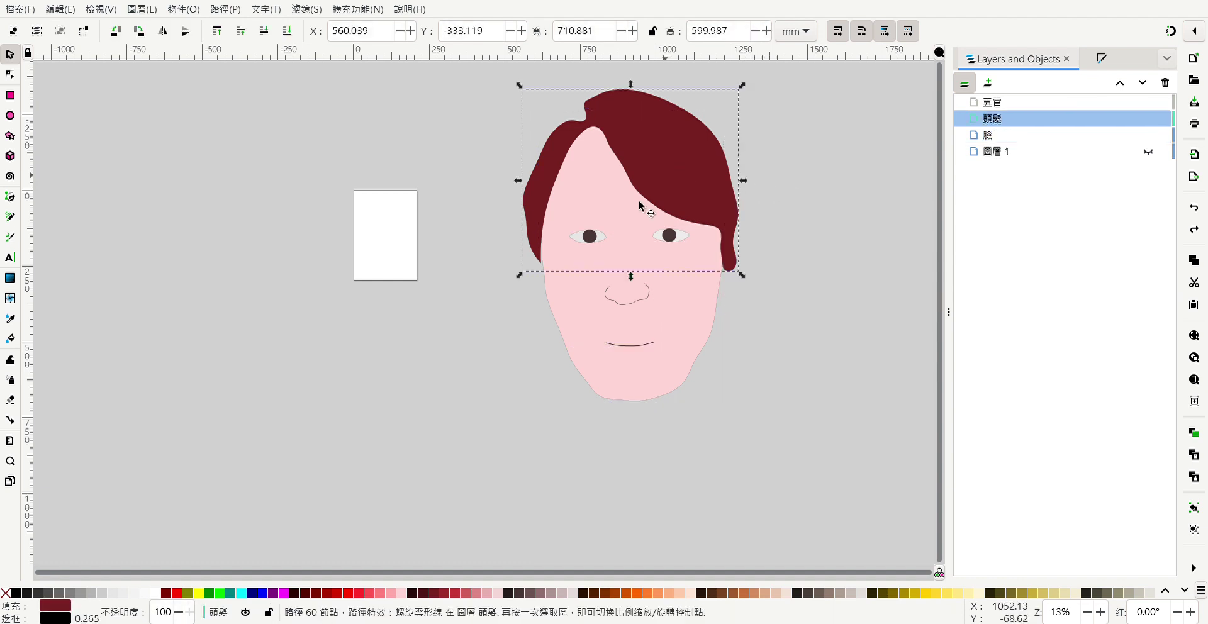
{"action": "left_click", "coordinate": [160, 597]}
{"action": "left_click", "coordinate": [679, 184]}
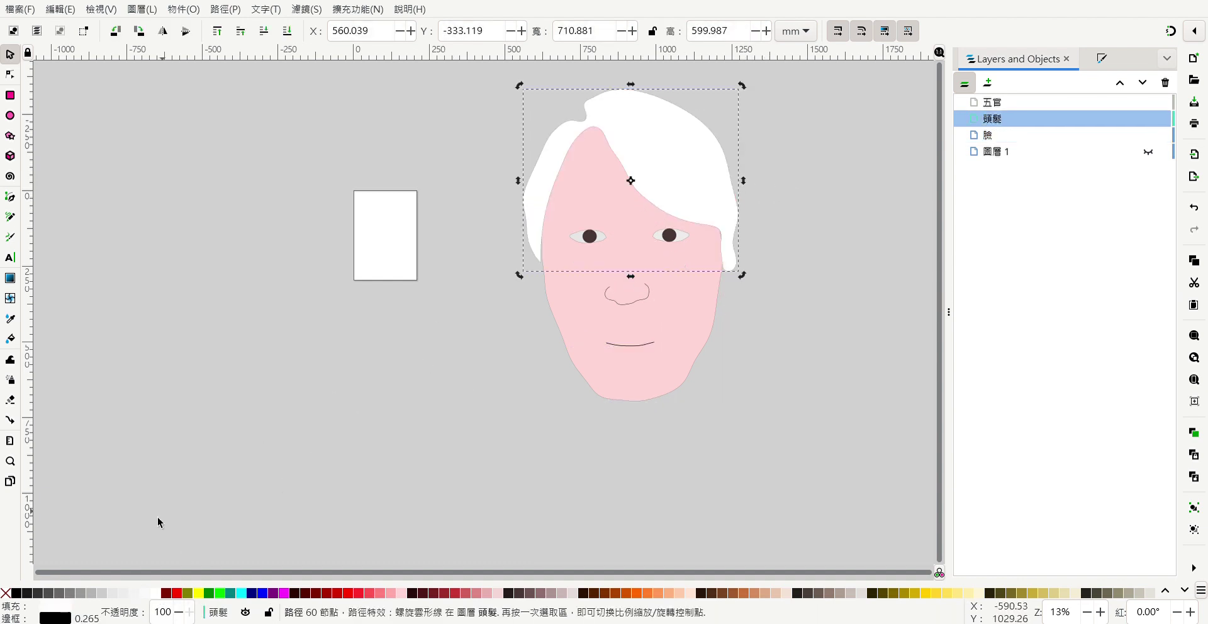
{"action": "left_click", "coordinate": [16, 592]}
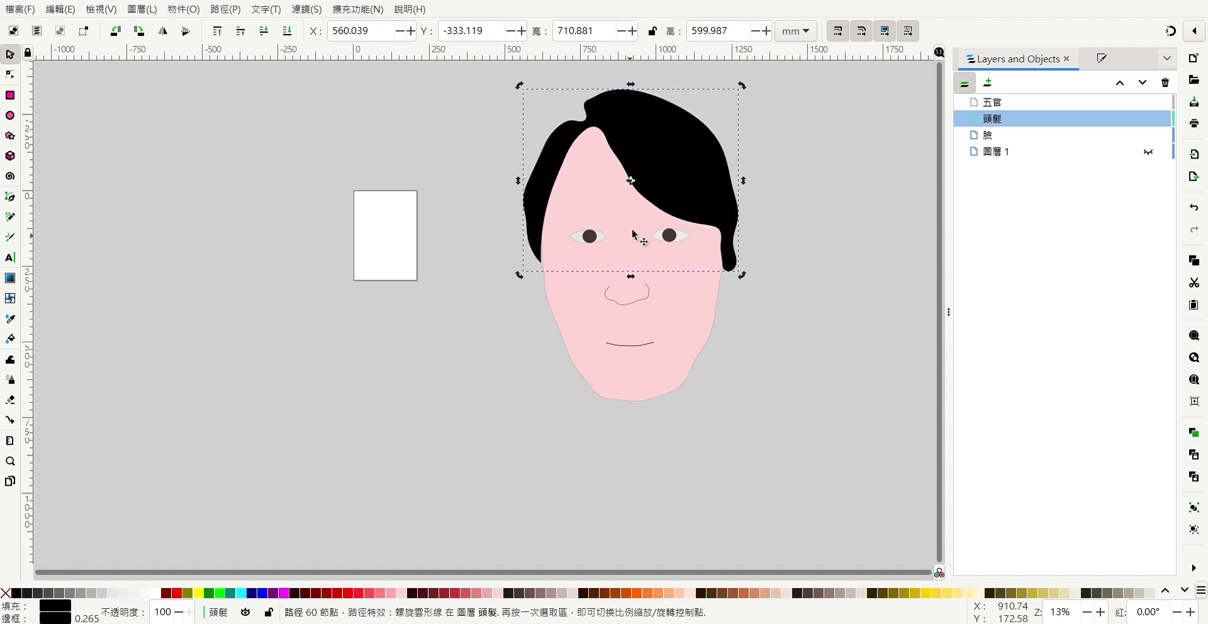
Fill the face shape white and clear the selection.
{"action": "left_click", "coordinate": [597, 220]}
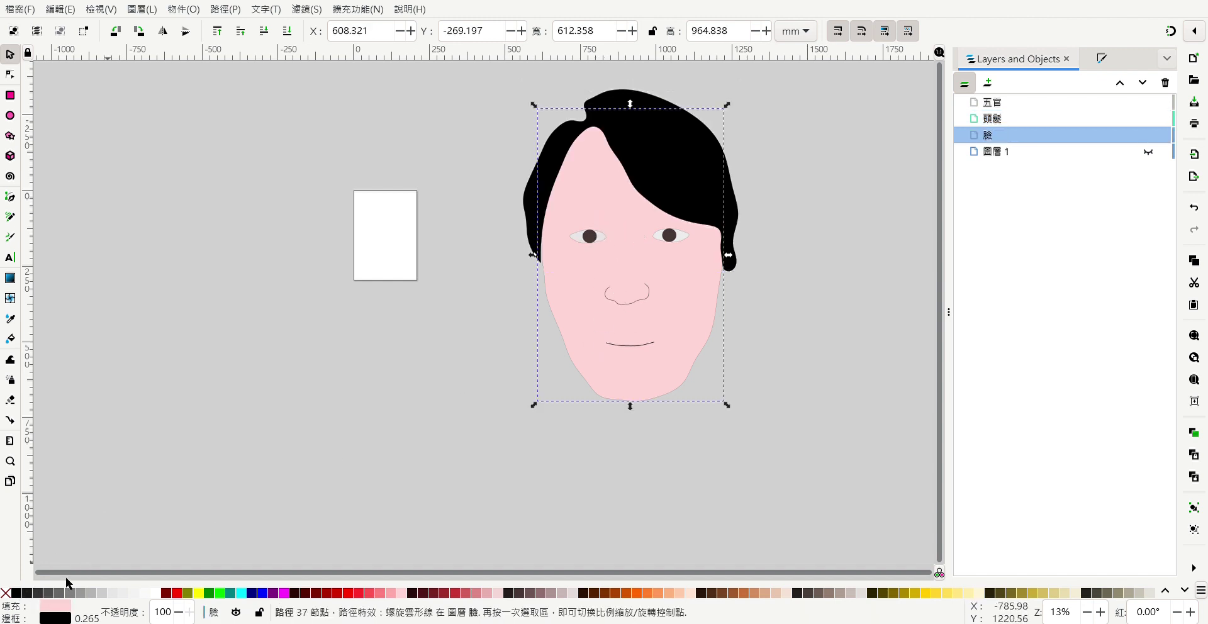
{"action": "left_click", "coordinate": [154, 593]}
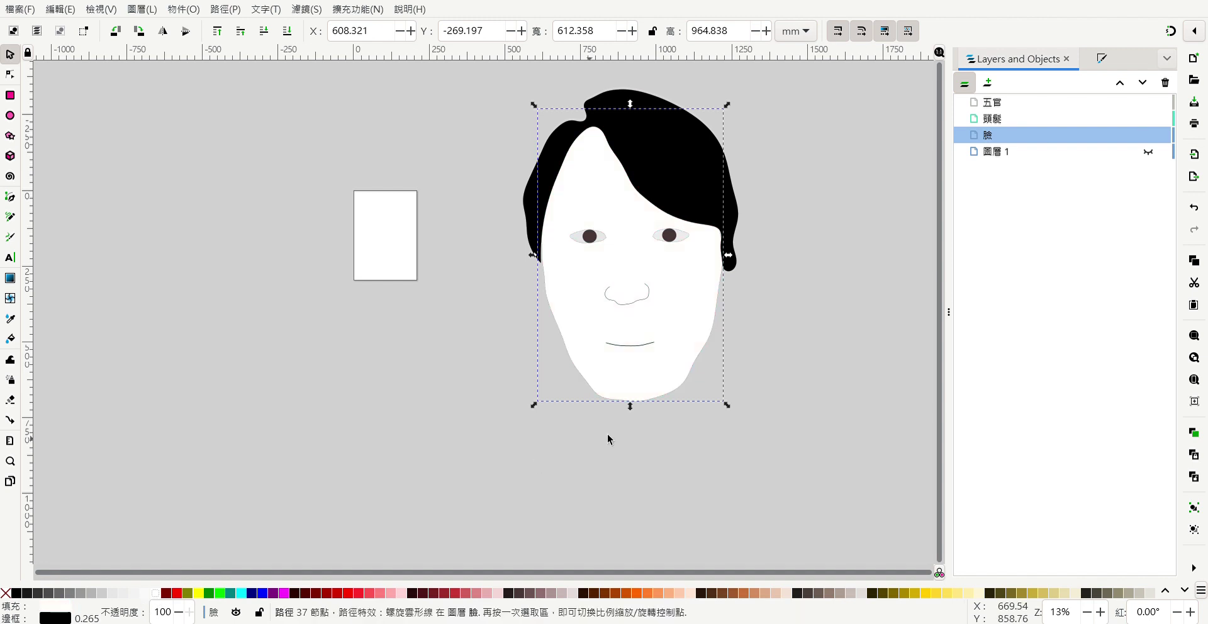
{"action": "key", "text": "Escape"}
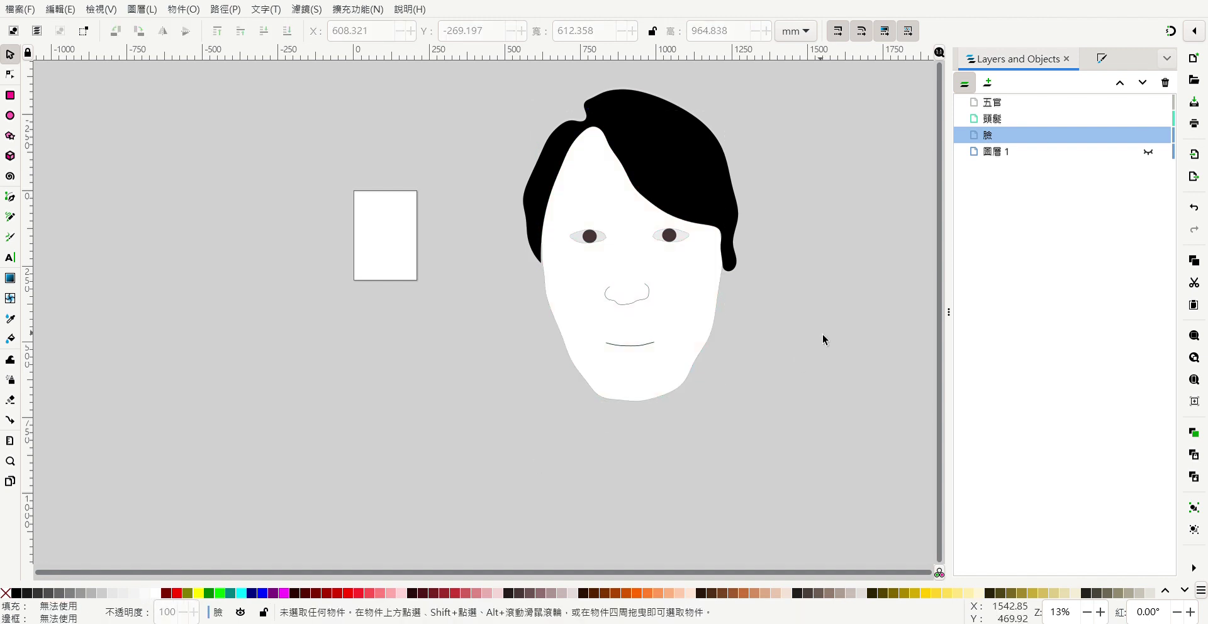
Zoom in and select the right eye inside the facial features group.
{"action": "left_click", "coordinate": [579, 241]}
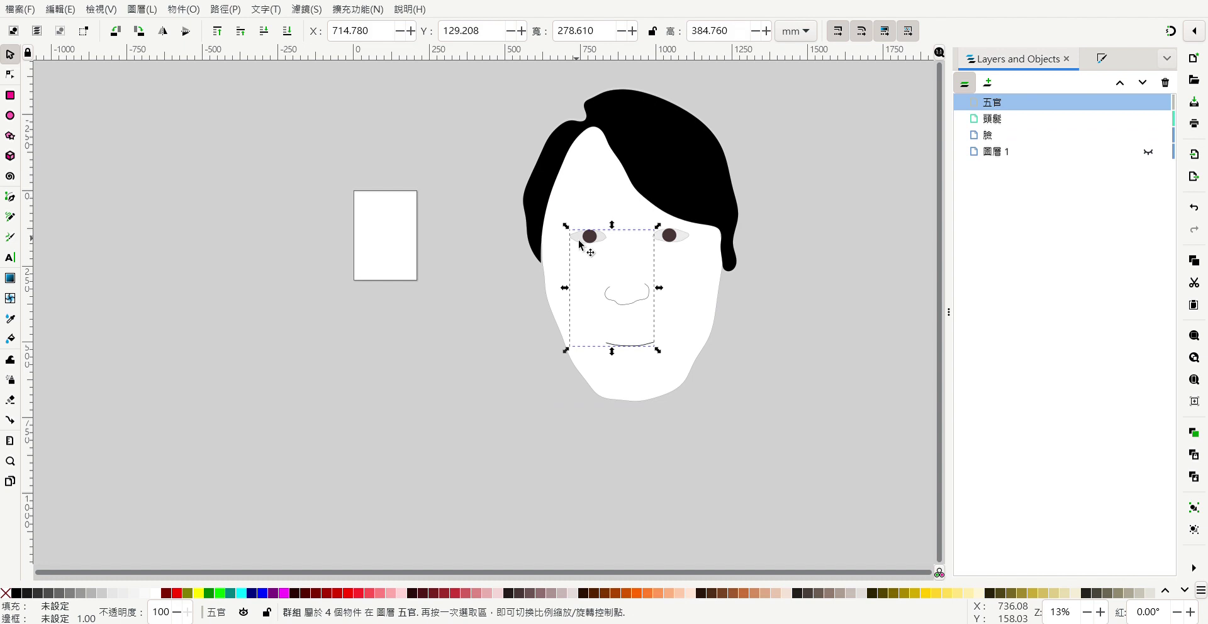
{"action": "scroll", "coordinate": [622, 248], "scroll_direction": "up", "scroll_amount": 1}
{"action": "scroll", "coordinate": [625, 244], "scroll_direction": "up", "scroll_amount": 2}
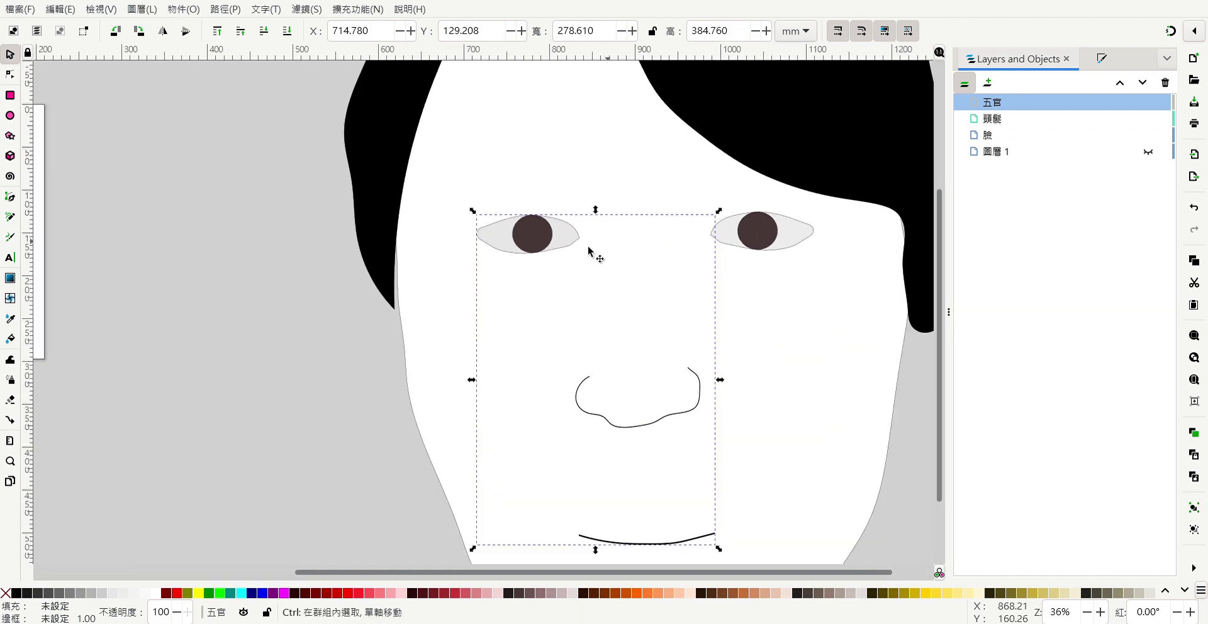
{"action": "double_click", "coordinate": [524, 244]}
{"action": "left_click", "coordinate": [524, 244]}
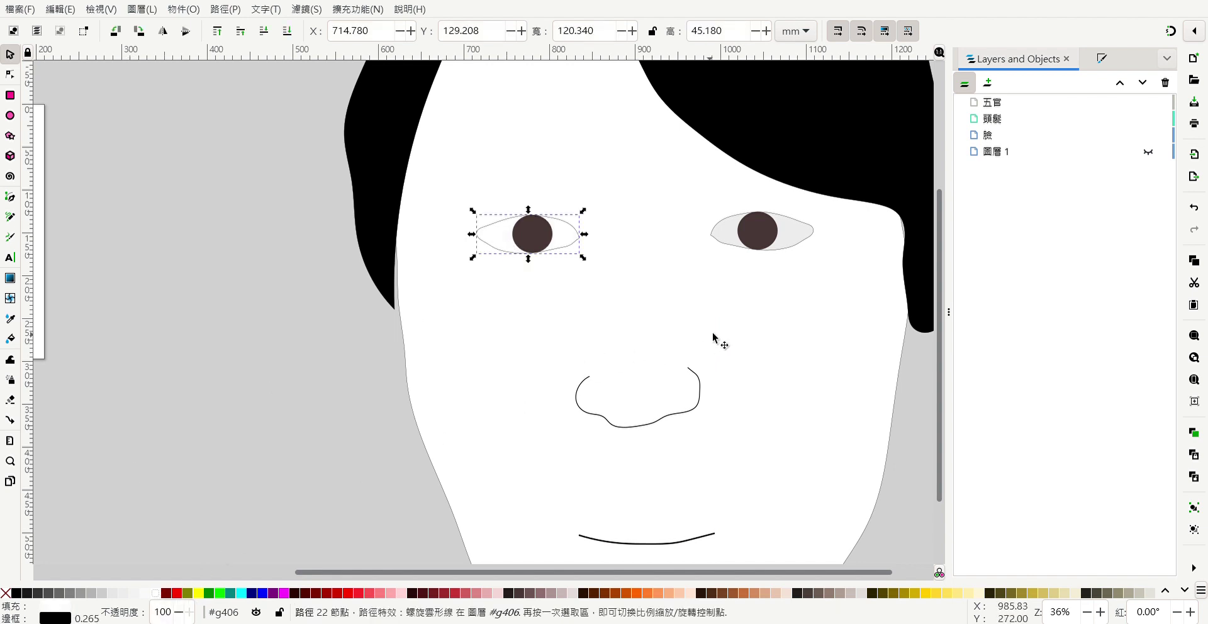
{"action": "left_click", "coordinate": [729, 237]}
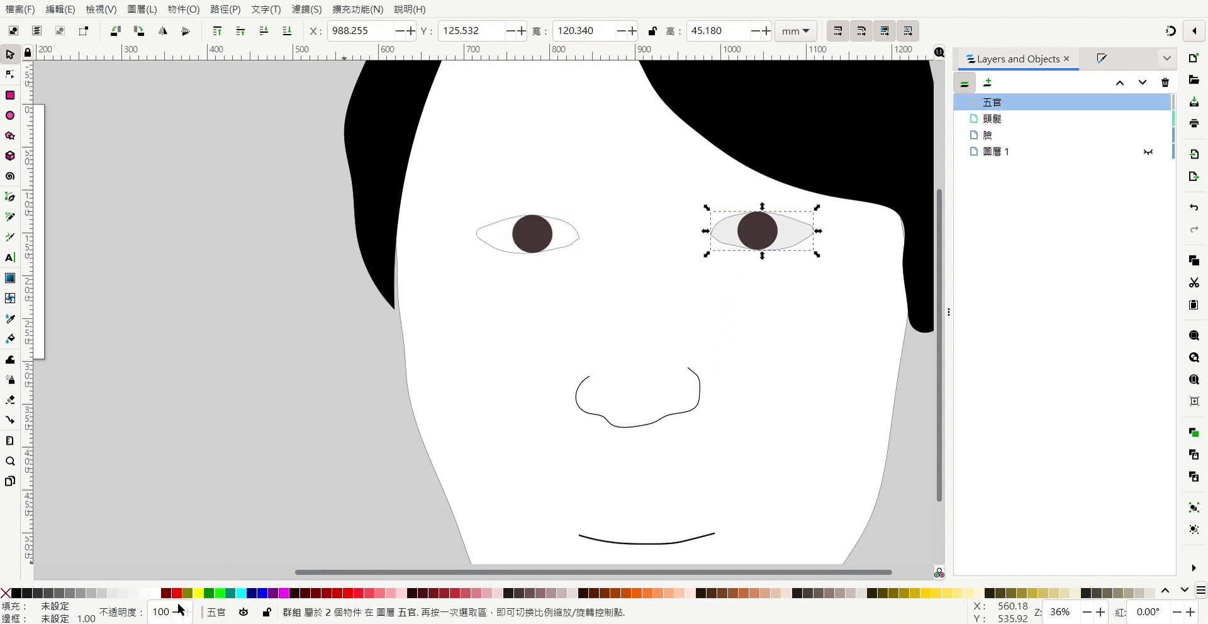
Fill the right eye pure white, redoing the first white fill attempt.
{"action": "left_click", "coordinate": [154, 592]}
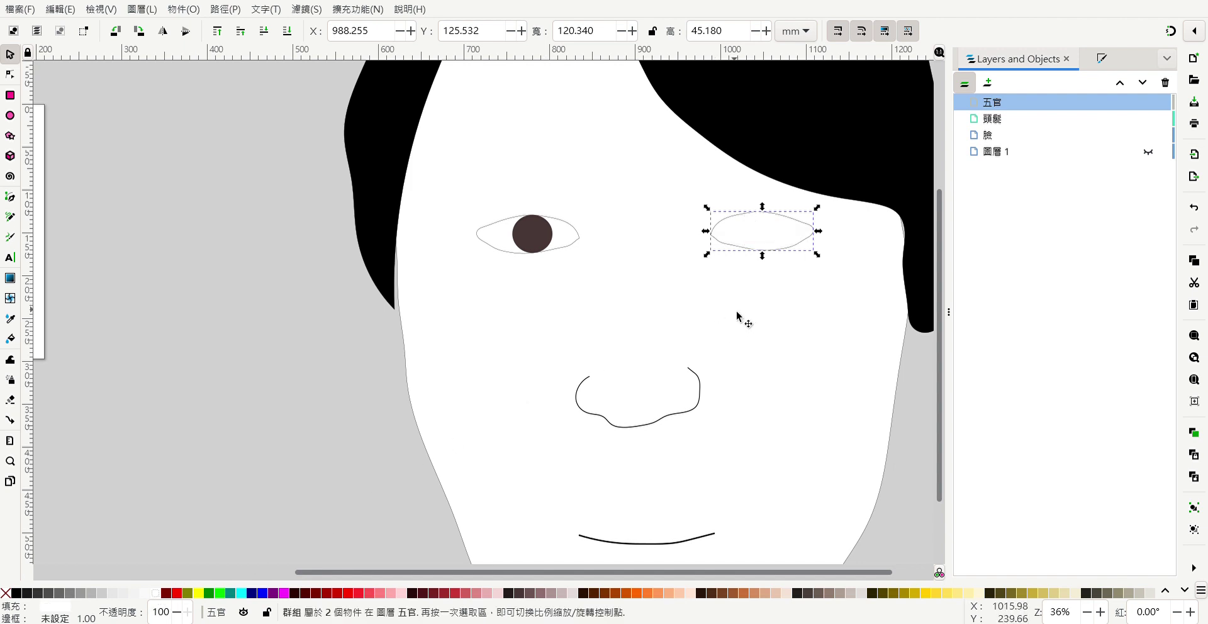
{"action": "key", "text": "ctrl+z"}
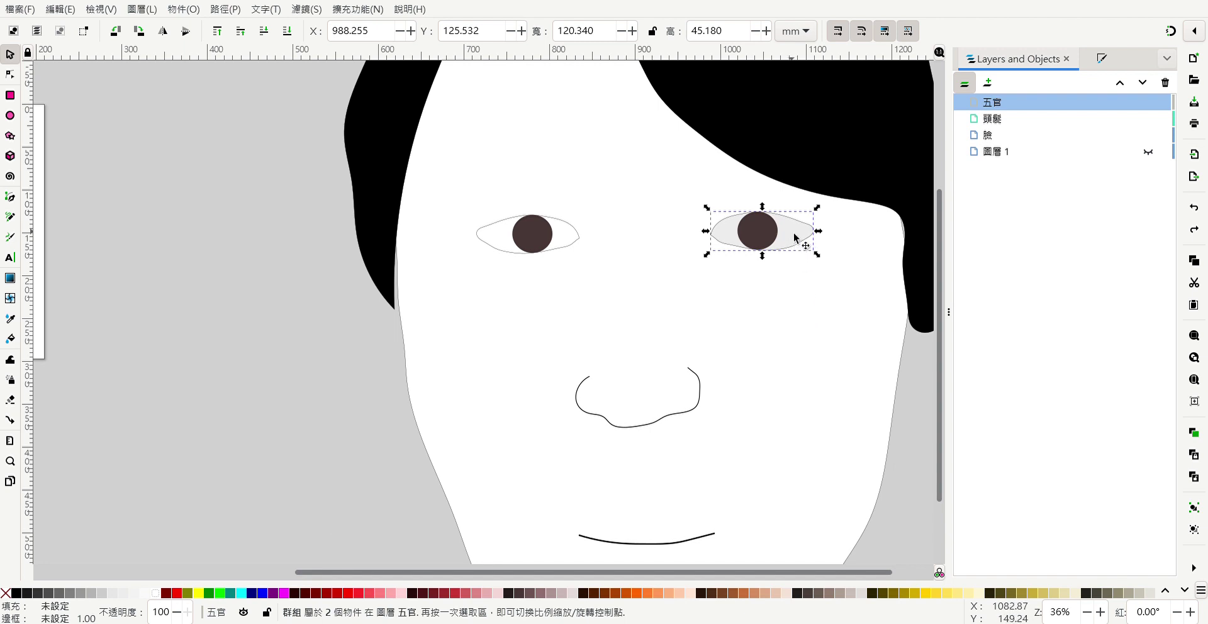
{"action": "key", "text": "Escape"}
{"action": "left_click", "coordinate": [796, 239]}
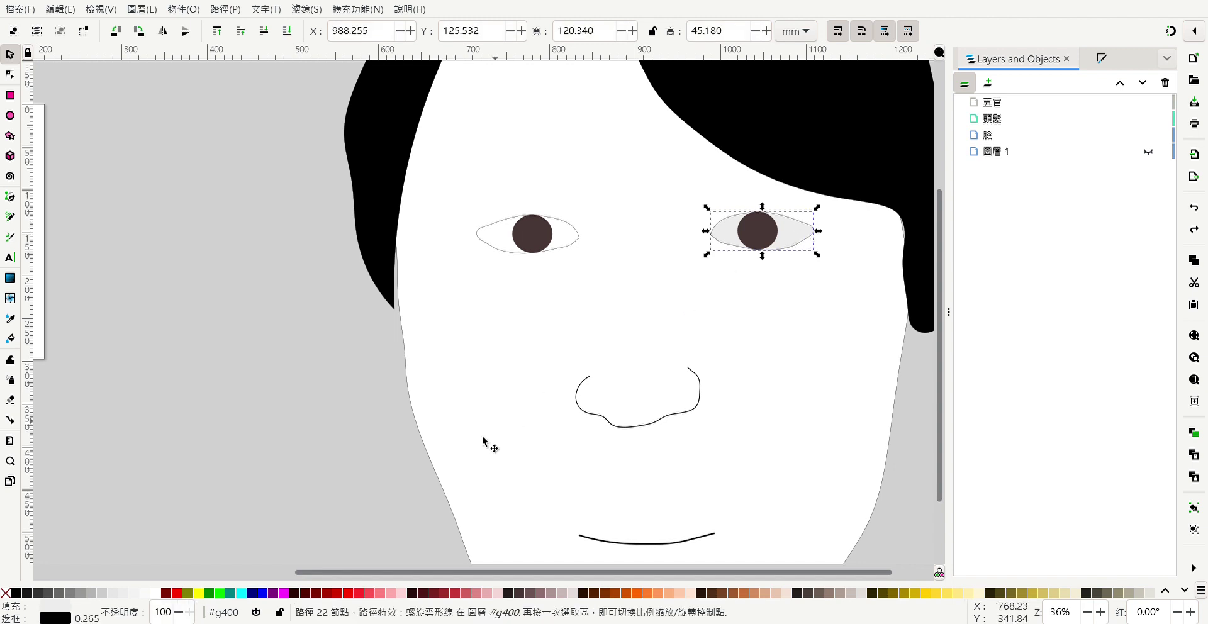
{"action": "left_click", "coordinate": [153, 595]}
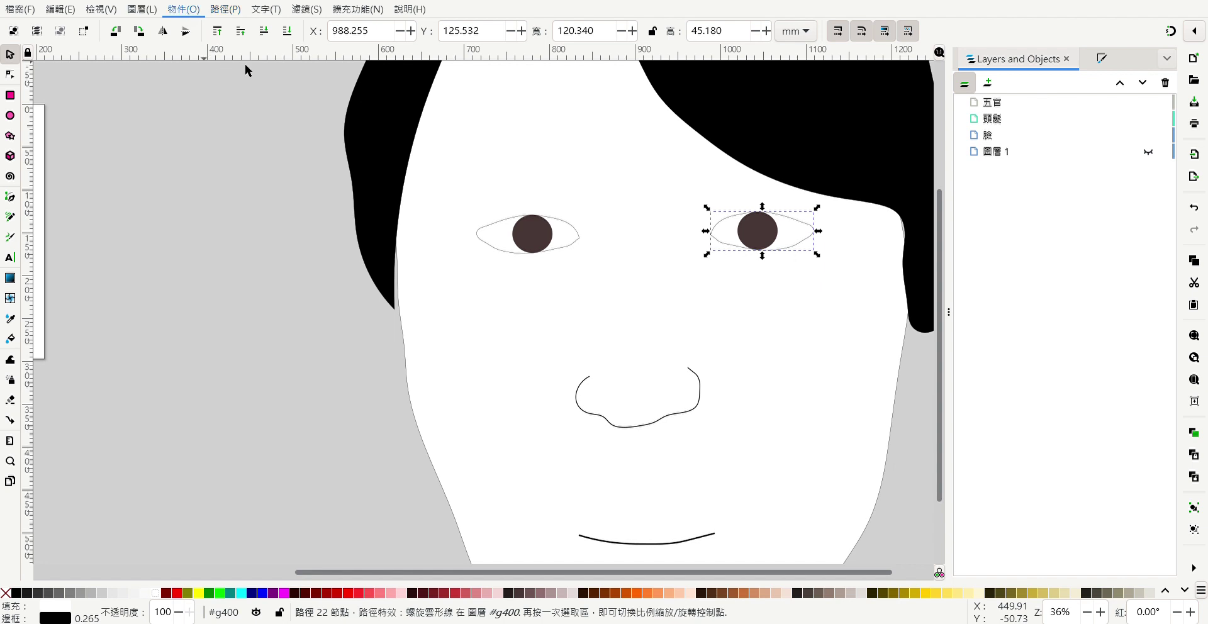
{"action": "key", "text": "ctrl+shift+f"}
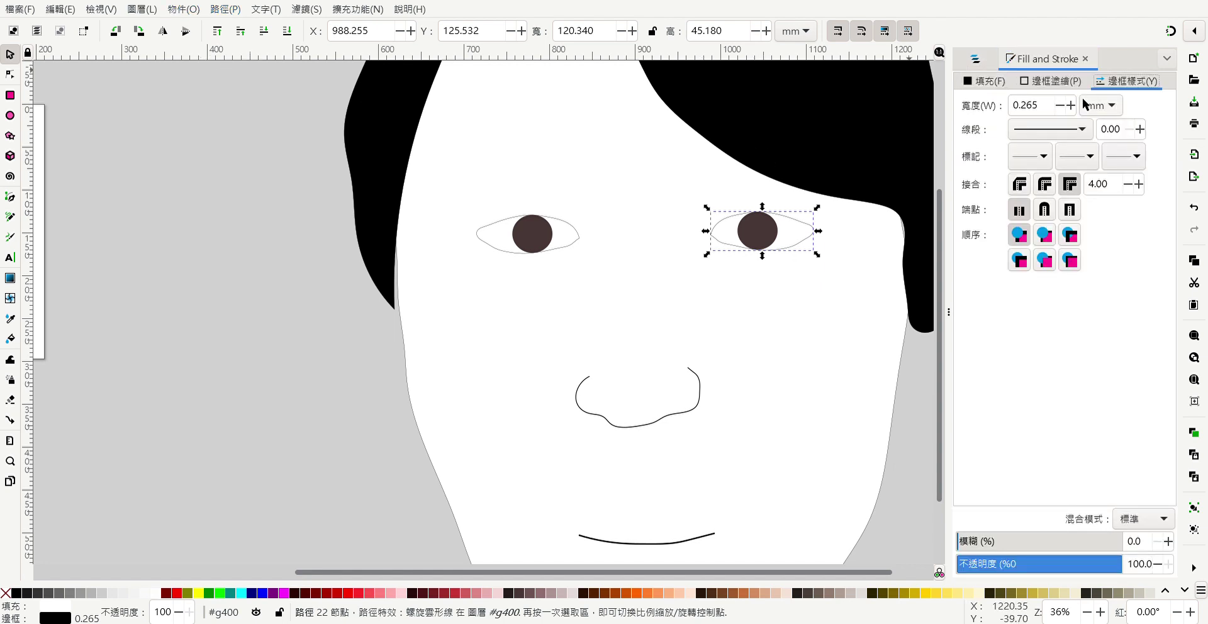
Increase the right eye's outline stroke width to 1.365 mm.
{"action": "left_click", "coordinate": [1071, 105]}
{"action": "left_click", "coordinate": [1071, 105]}
{"action": "left_click", "coordinate": [1071, 105]}
{"action": "left_click", "coordinate": [1071, 105]}
{"action": "left_click", "coordinate": [1072, 105]}
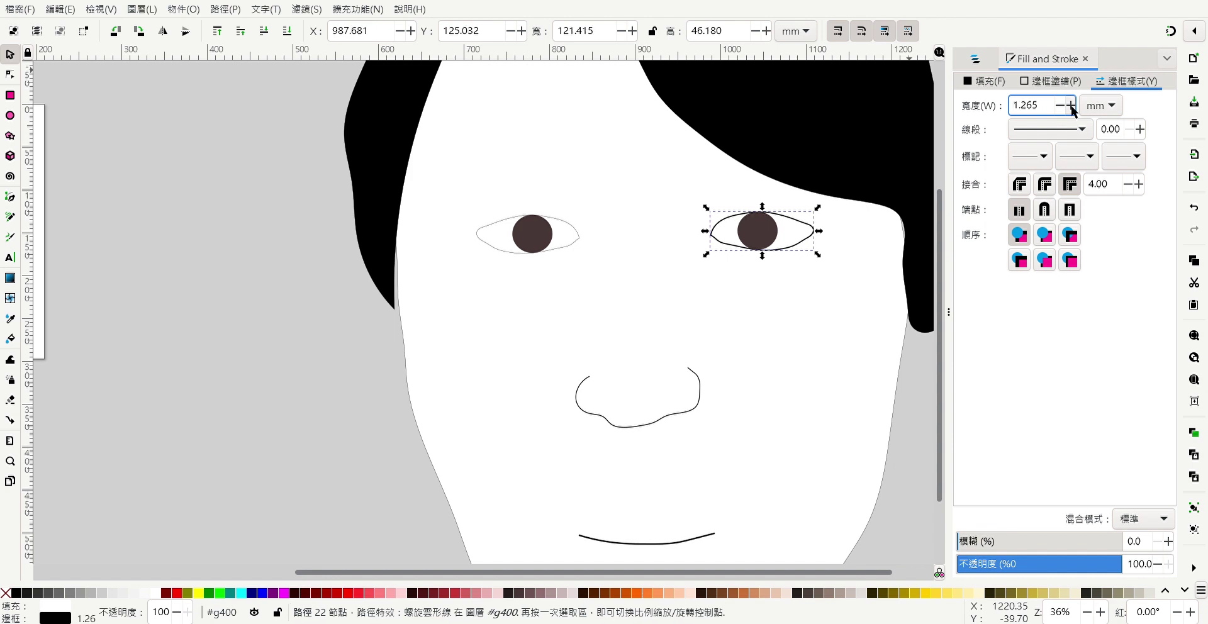
{"action": "left_click", "coordinate": [1071, 106]}
Give the left eye a 1.365 mm outline, then select the face shape.
{"action": "left_click", "coordinate": [516, 221]}
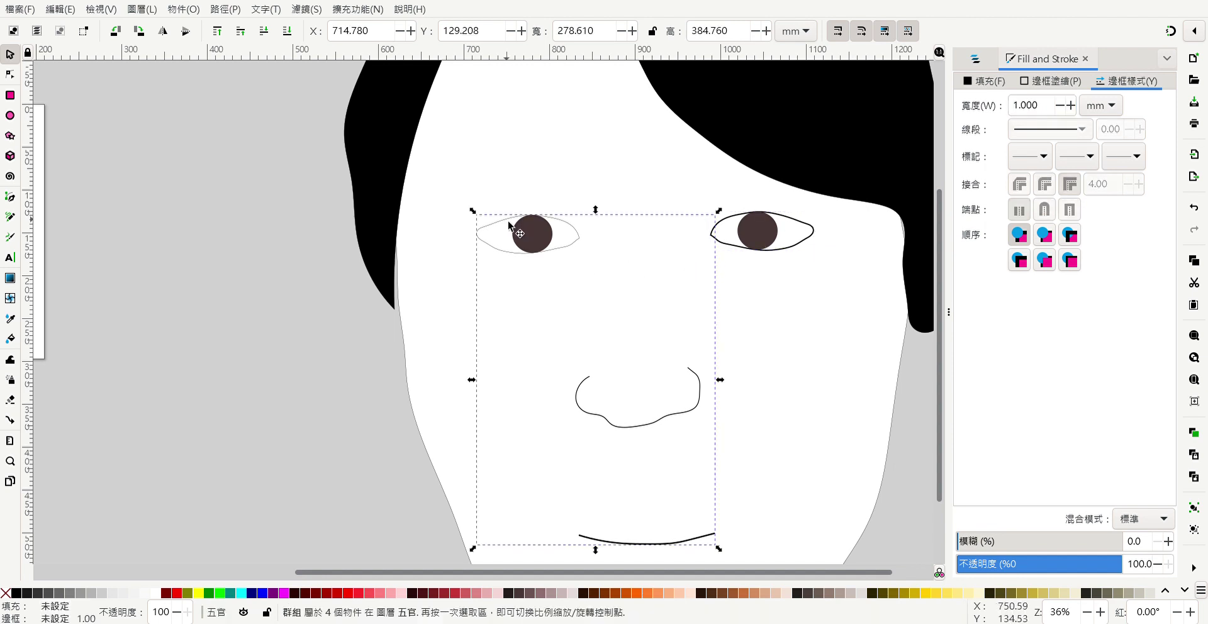
{"action": "double_click", "coordinate": [515, 222]}
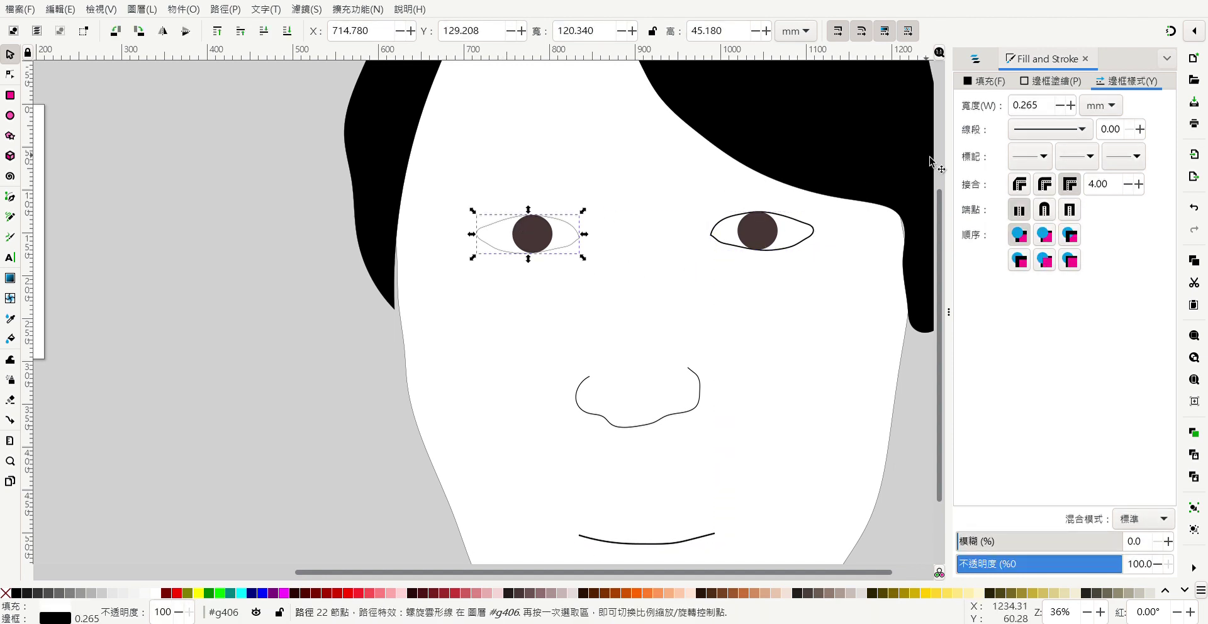
{"action": "left_click", "coordinate": [1069, 105]}
{"action": "left_click", "coordinate": [1071, 105]}
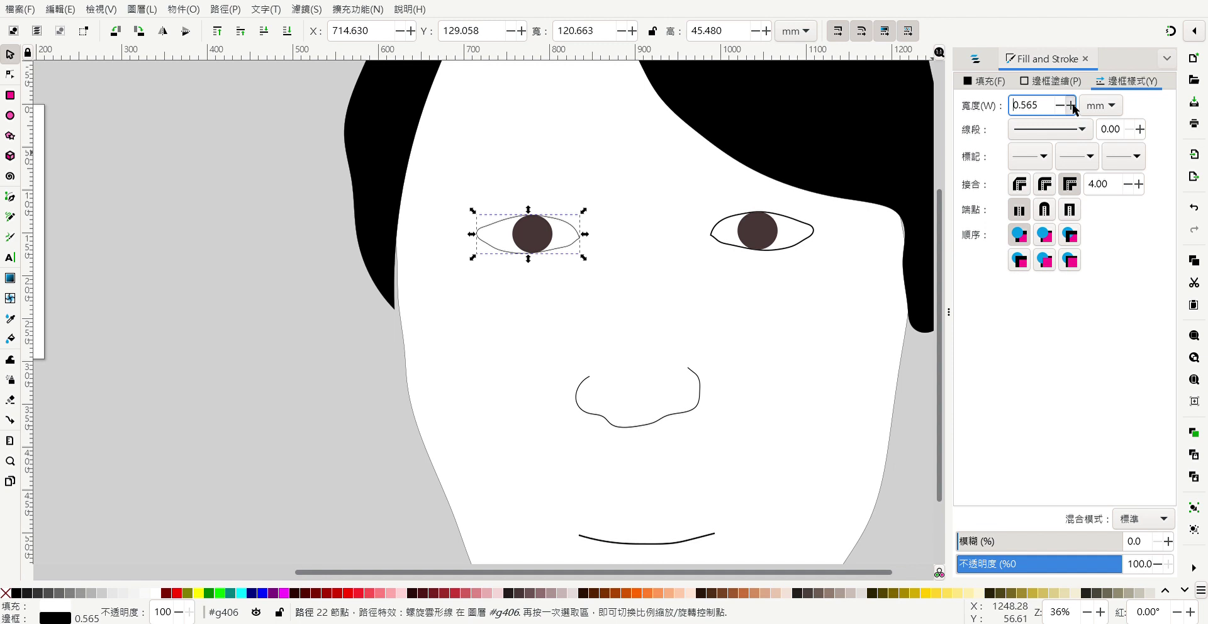
{"action": "left_click", "coordinate": [1070, 106]}
{"action": "left_click", "coordinate": [1070, 106]}
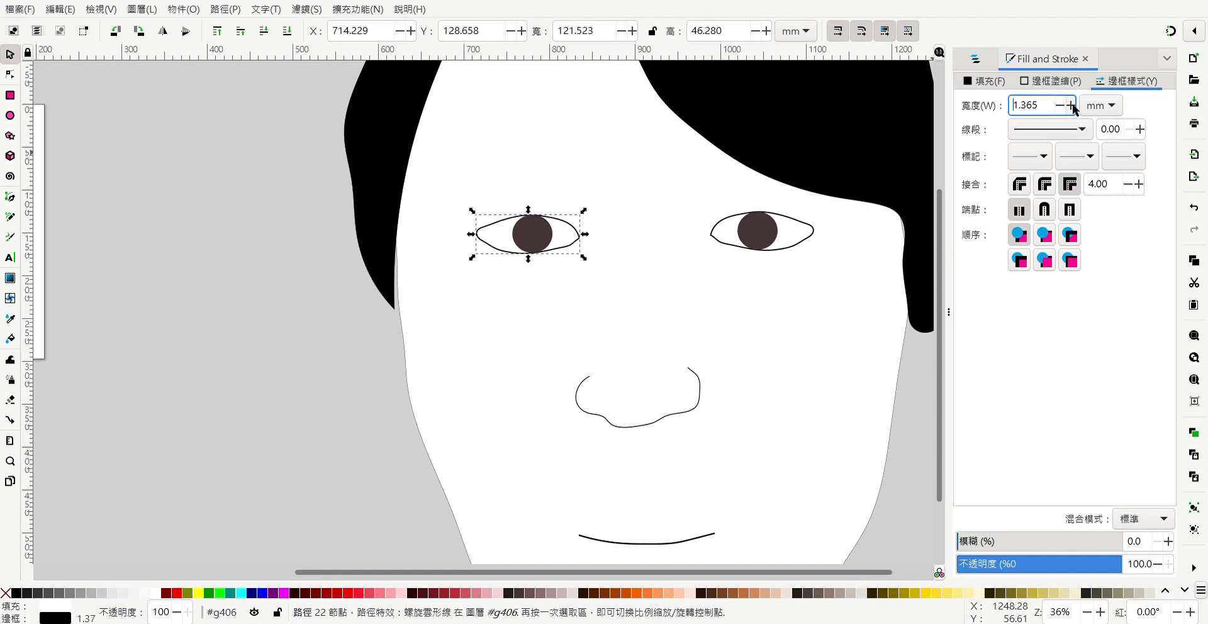
{"action": "scroll", "coordinate": [711, 267], "scroll_direction": "down", "scroll_amount": 2}
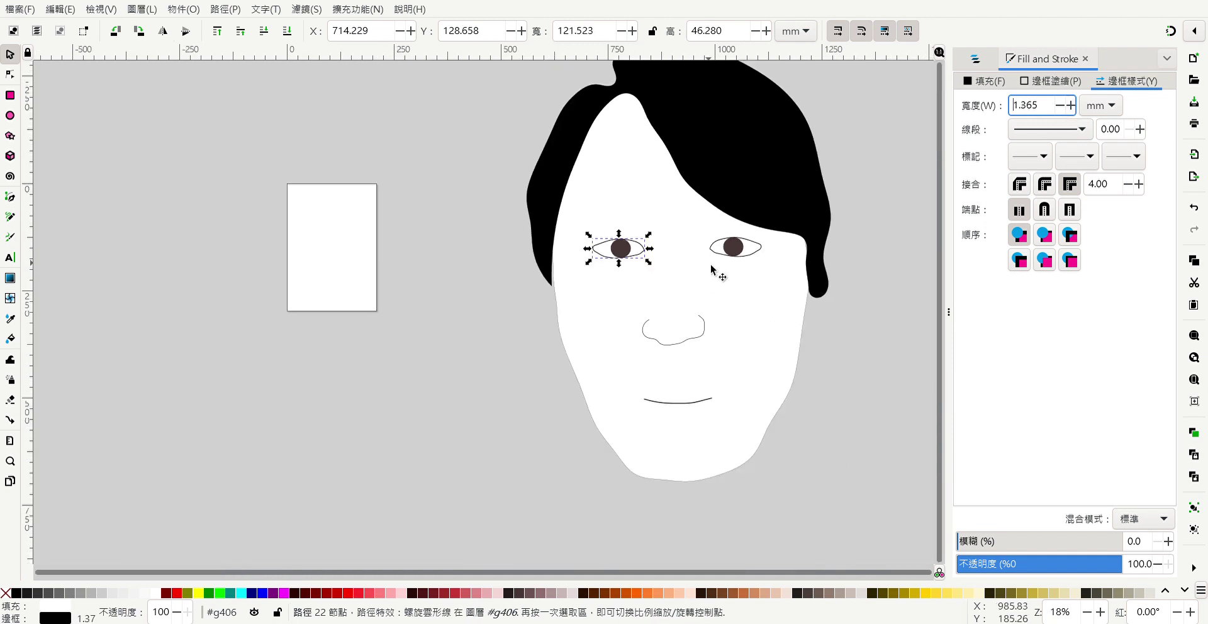
{"action": "left_click", "coordinate": [803, 331]}
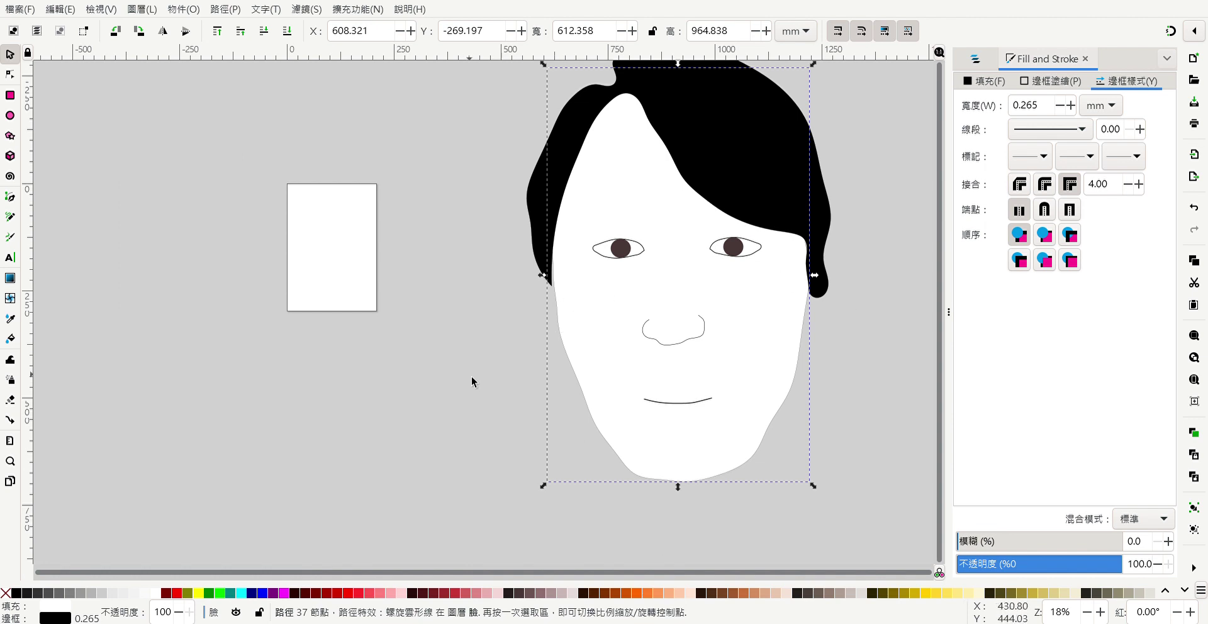